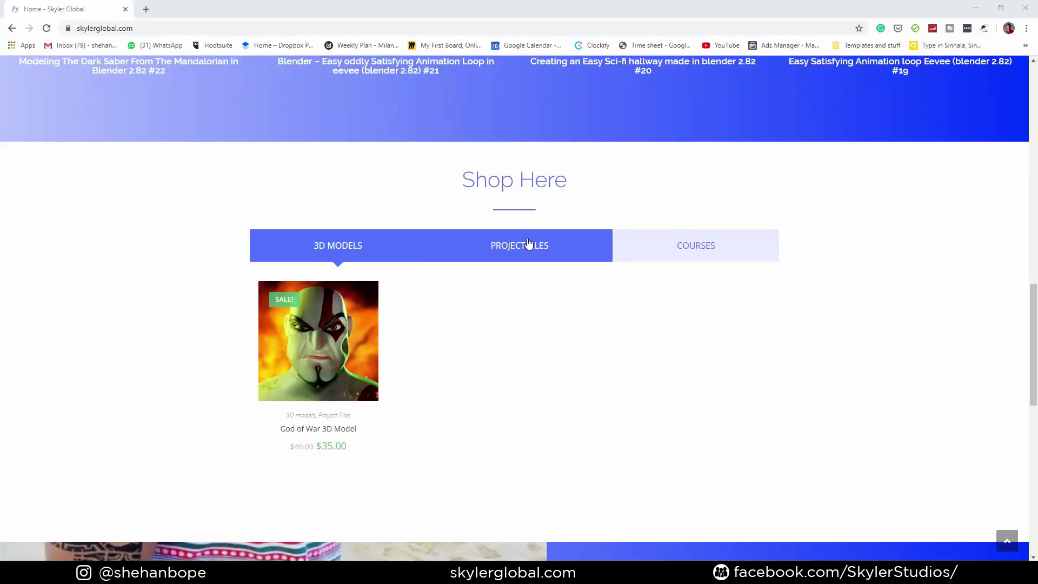
Show the project files offered in the website's shop section
click(528, 245)
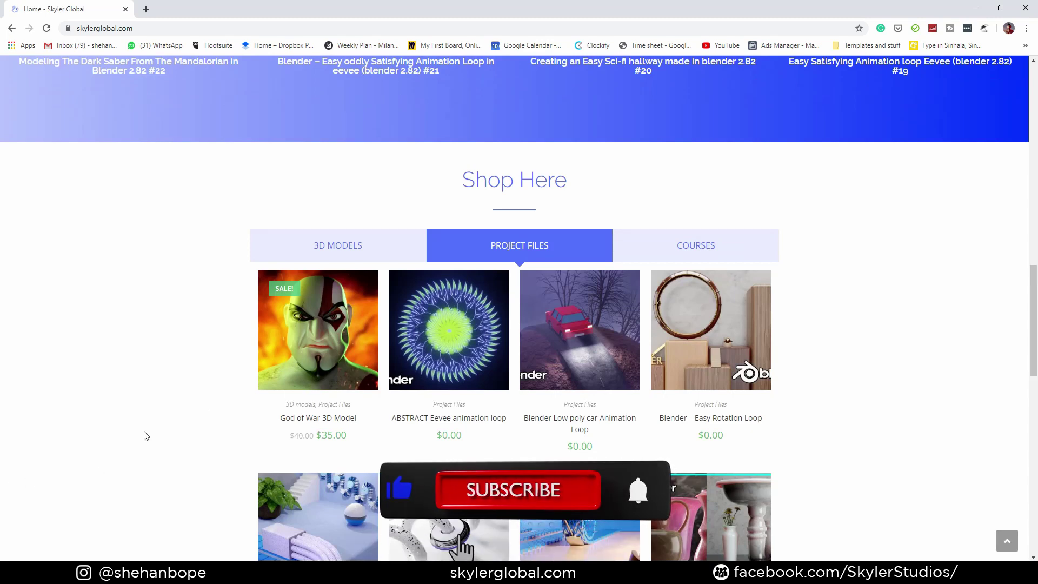
scroll(146, 434, up, 3)
scroll(146, 434, down, 1)
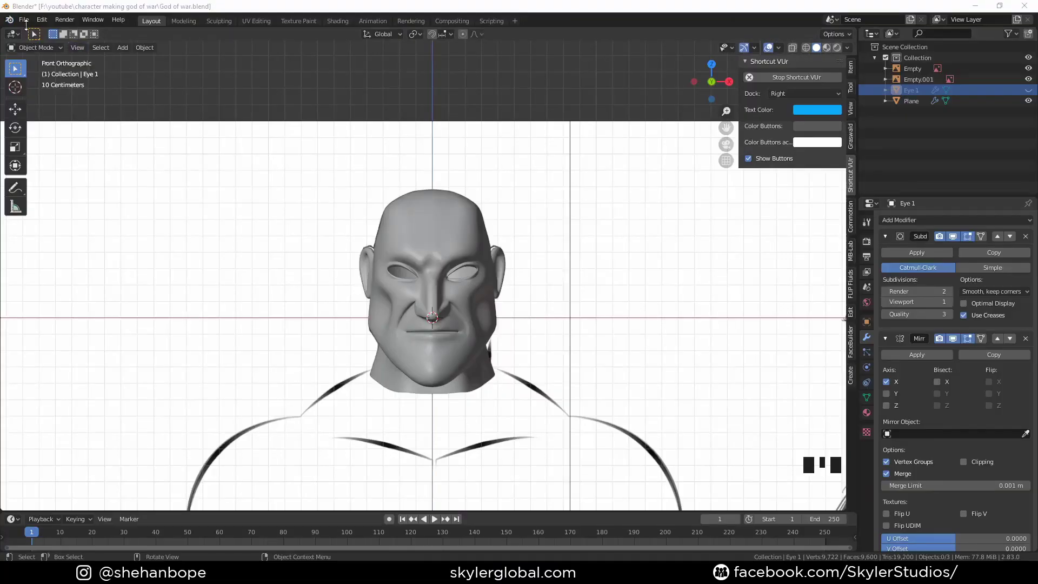
Switch to Blender and append the collection from eye.blend on the Desktop into the God of war scene
click(24, 20)
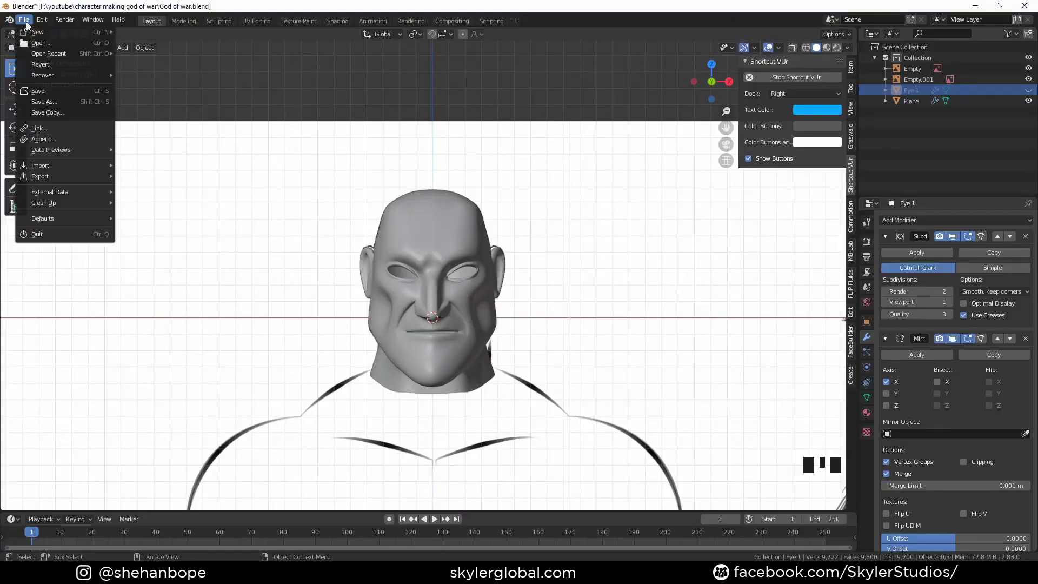
click(68, 140)
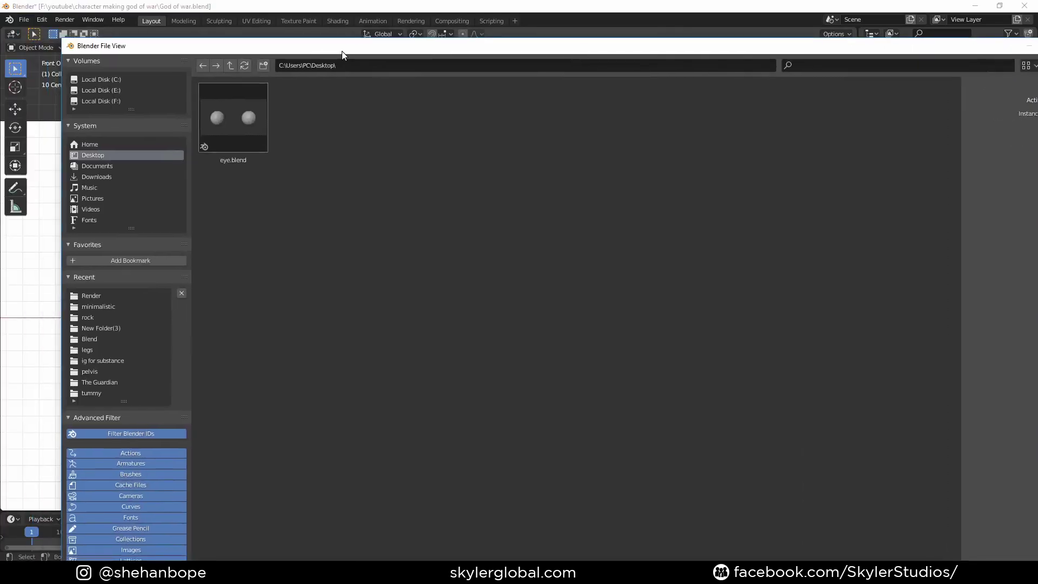
double_click(233, 124)
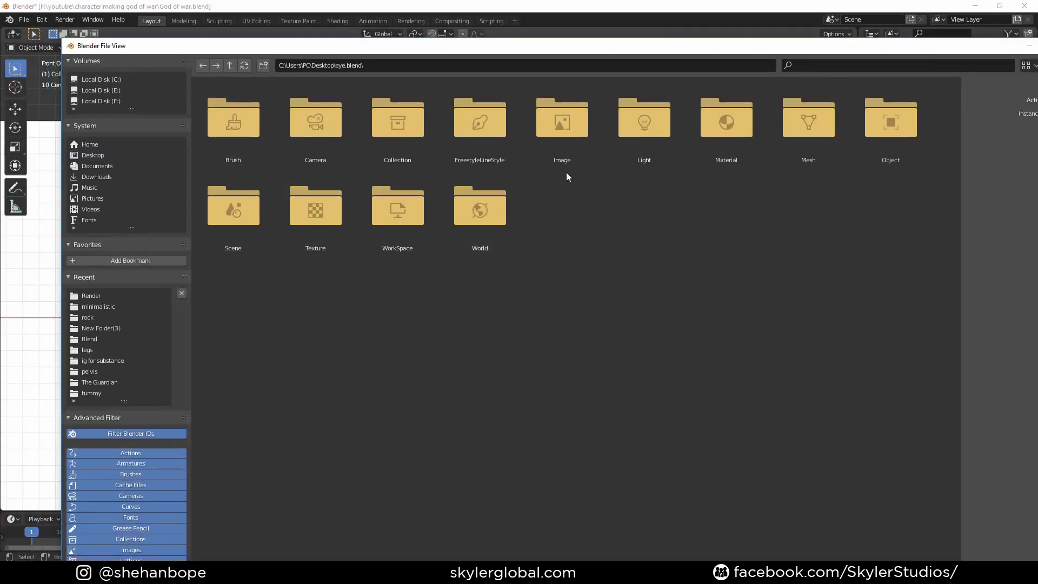
click(388, 124)
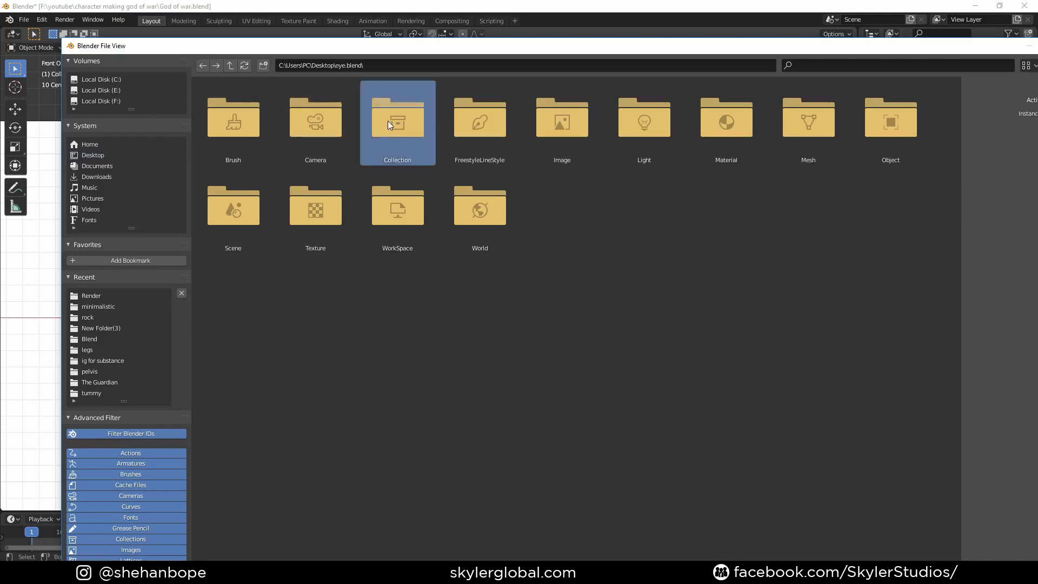
double_click(387, 121)
double_click(235, 141)
scroll(417, 268, down, 3)
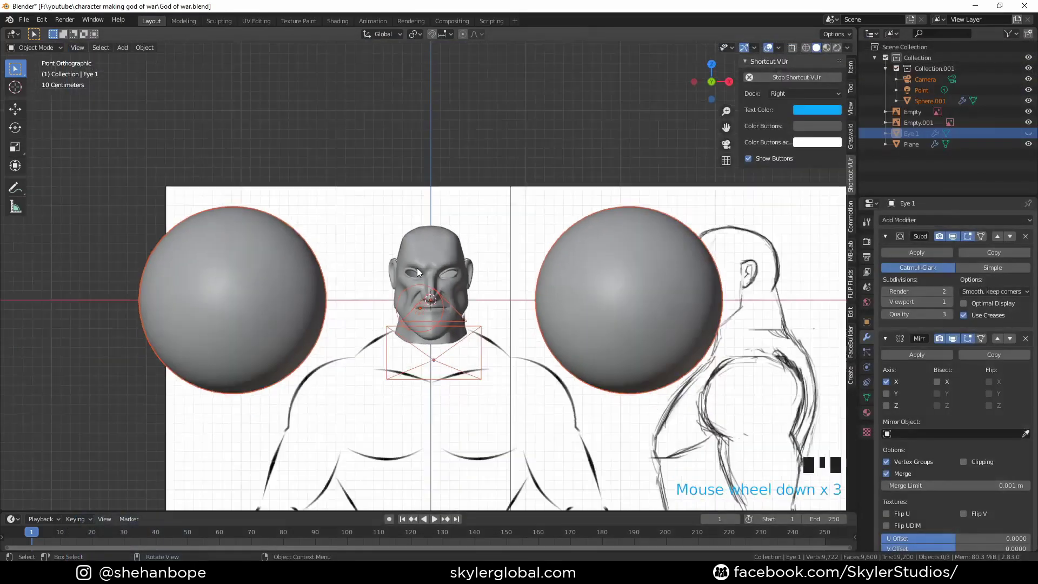
scroll(417, 267, down, 3)
Scale the appended eyeballs down, then place their Mirror modifier above Subdivision and turn off its viewport display
click(561, 300)
key(s)
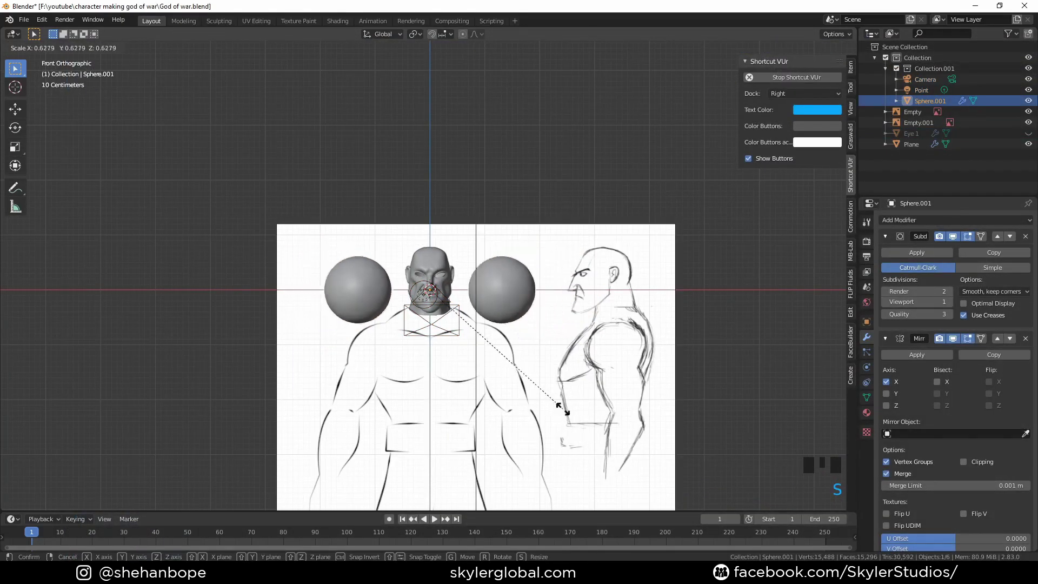
click(491, 348)
scroll(917, 294, down, 1)
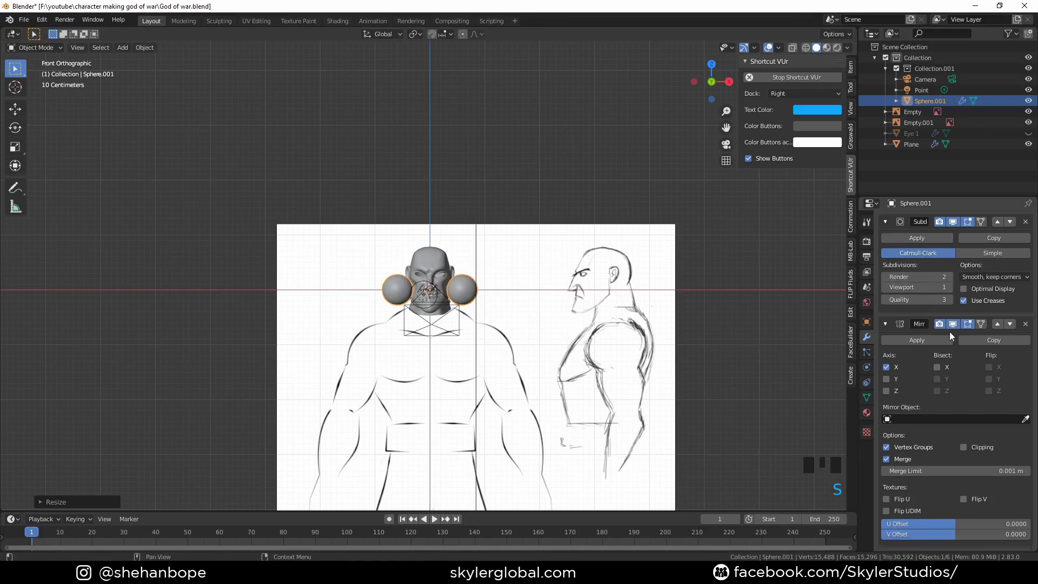
click(996, 326)
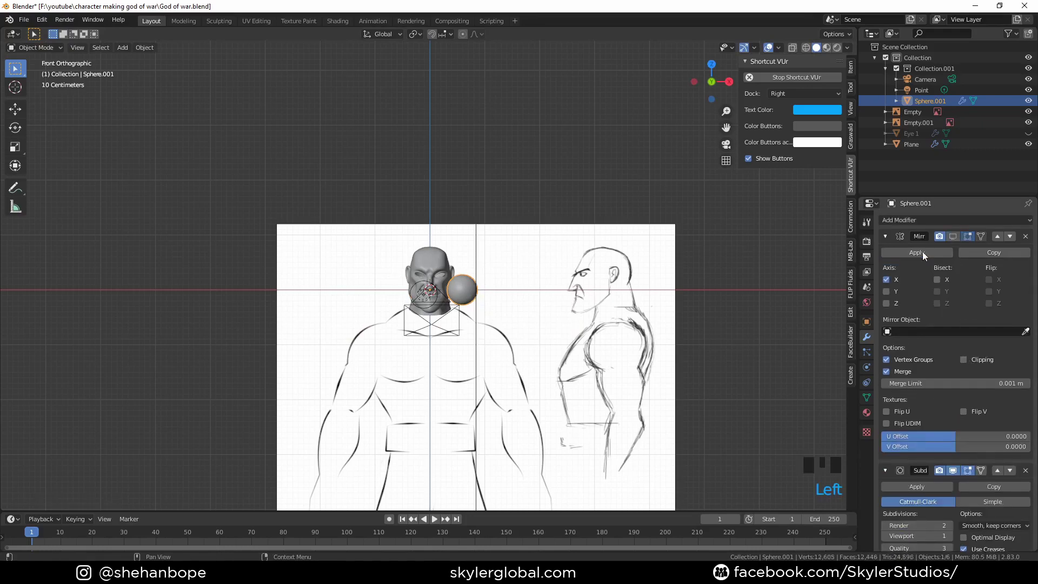
Move the single appended eyeball to the head's eye level
scroll(562, 335, up, 7)
key(g)
click(506, 285)
middle_drag(616, 319, 497, 326)
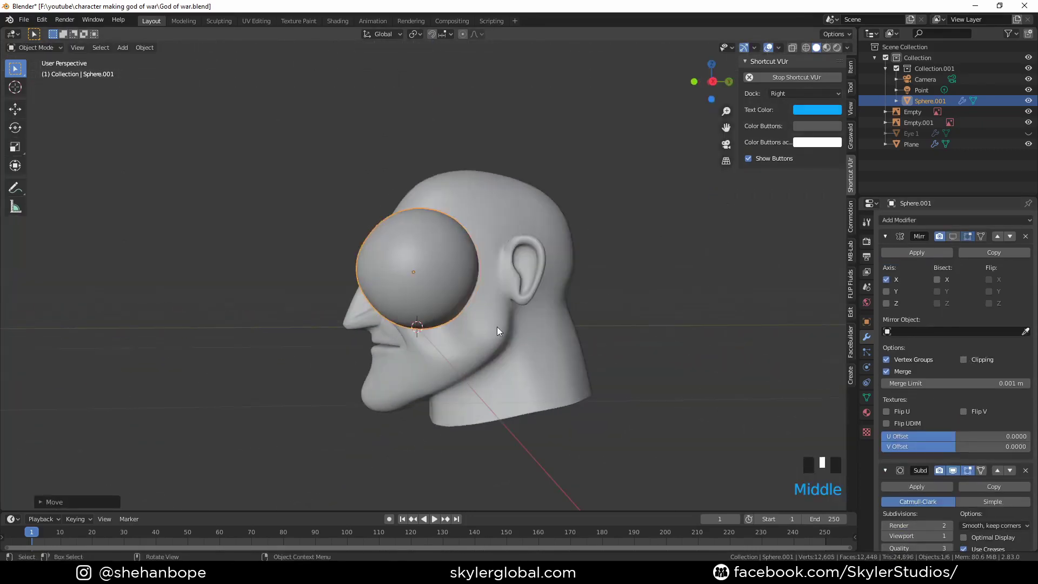
Switch the viewport to Material Preview and scale the appended eyeball down closer to the eye socket's size
click(825, 47)
scroll(652, 403, up, 2)
key(s)
click(556, 348)
middle_drag(556, 348, 540, 364)
key(KP_1)
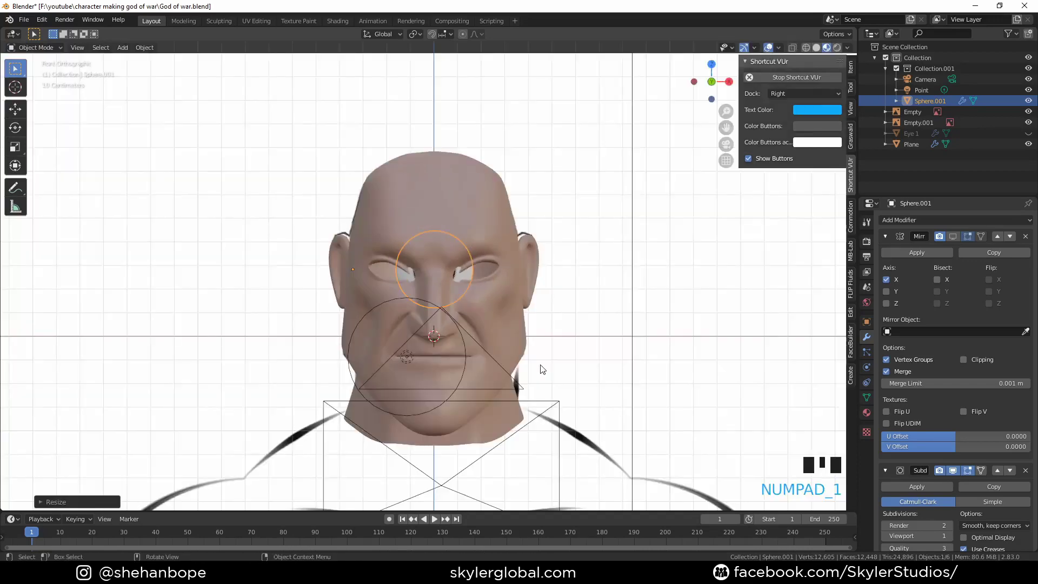
Move the appended eyeball sideways over the unfilled eye socket in the front view
scroll(543, 369, up, 2)
key(g)
click(602, 371)
key(s)
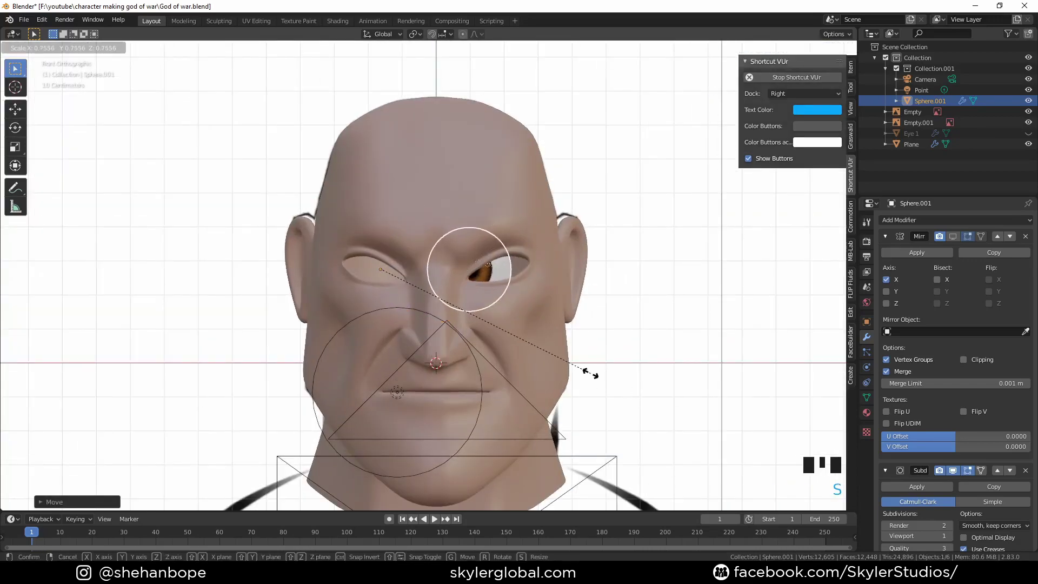
click(593, 378)
Set the appended eyeball's origin to its geometry
click(144, 47)
mouse_move(164, 75)
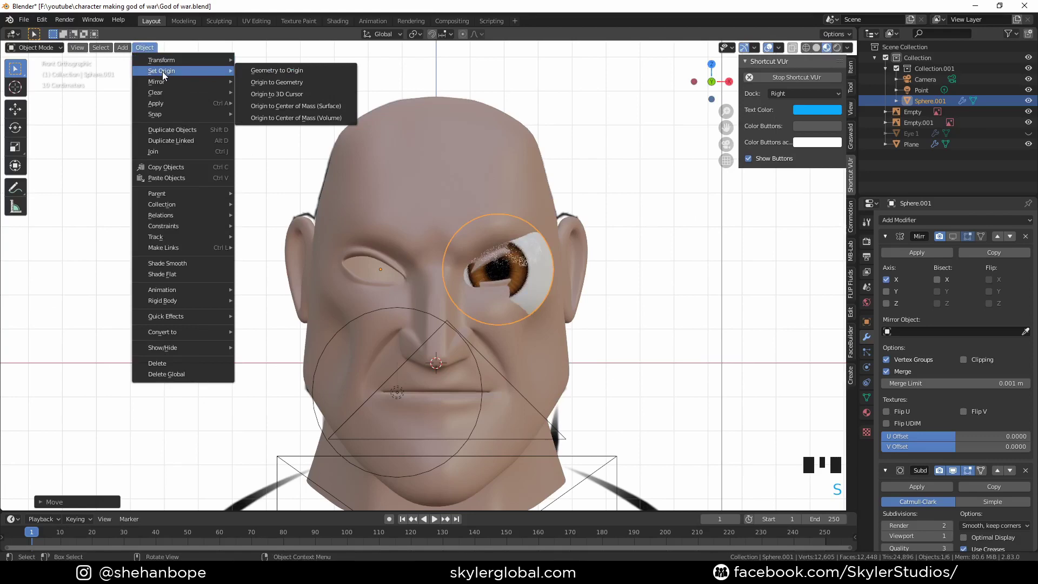
click(147, 49)
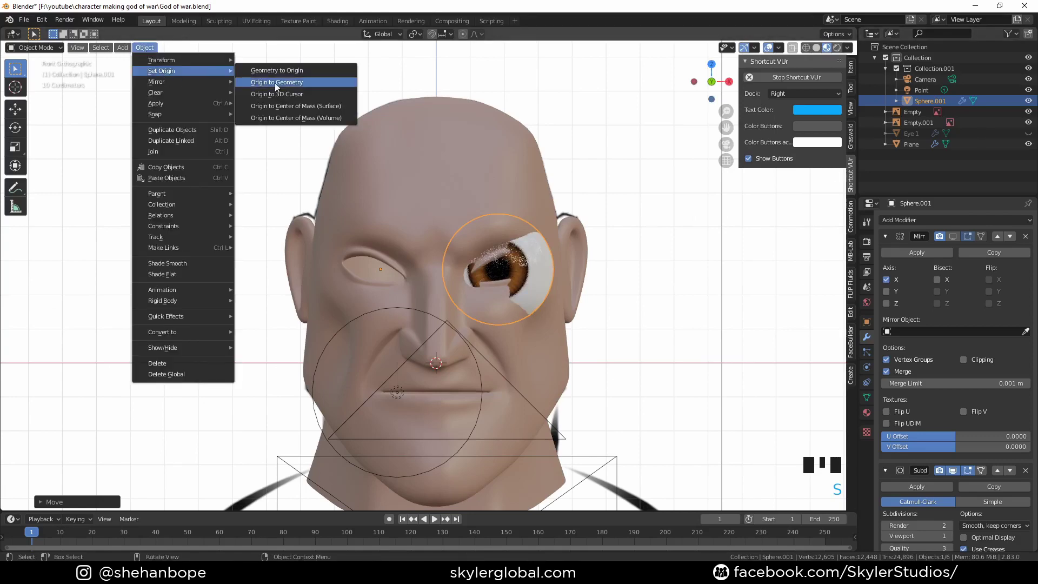
click(275, 83)
scroll(542, 307, up, 2)
scroll(574, 322, down, 4)
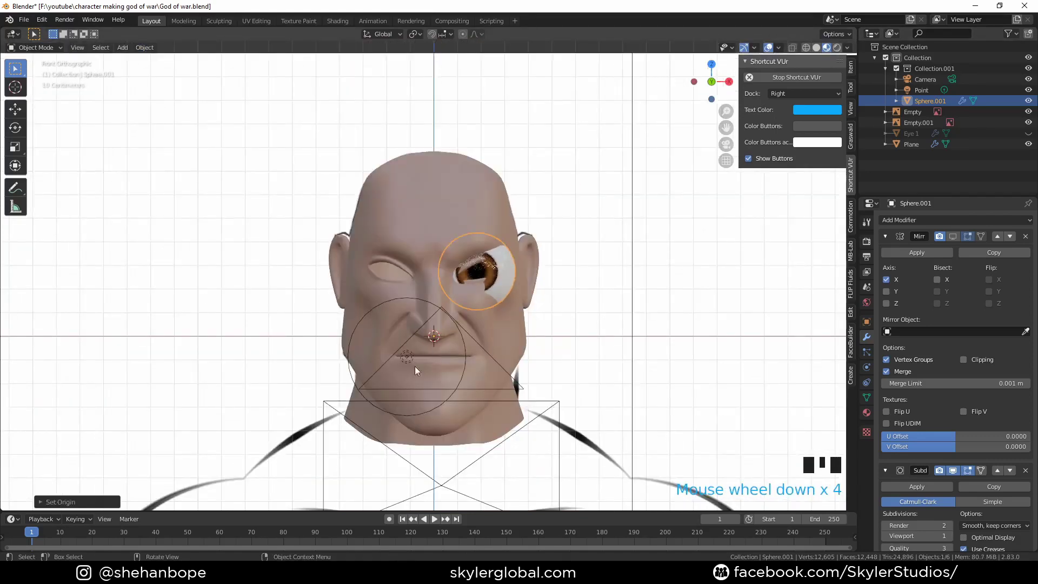
Scale the eyeball down to fit the eye socket and adjust its depth in the right side view
key(Tab)
scroll(414, 370, up, 2)
key(s)
click(614, 352)
mouse_move(614, 352)
middle_down()
mouse_move(618, 368)
mouse_move(483, 348)
mouse_move(568, 335)
middle_up()
key(KP_3)
key(g)
click(548, 365)
key(Tab)
Examine the eyeball's iris.001 node setup in the Shading workspace and bring up its material properties
click(337, 22)
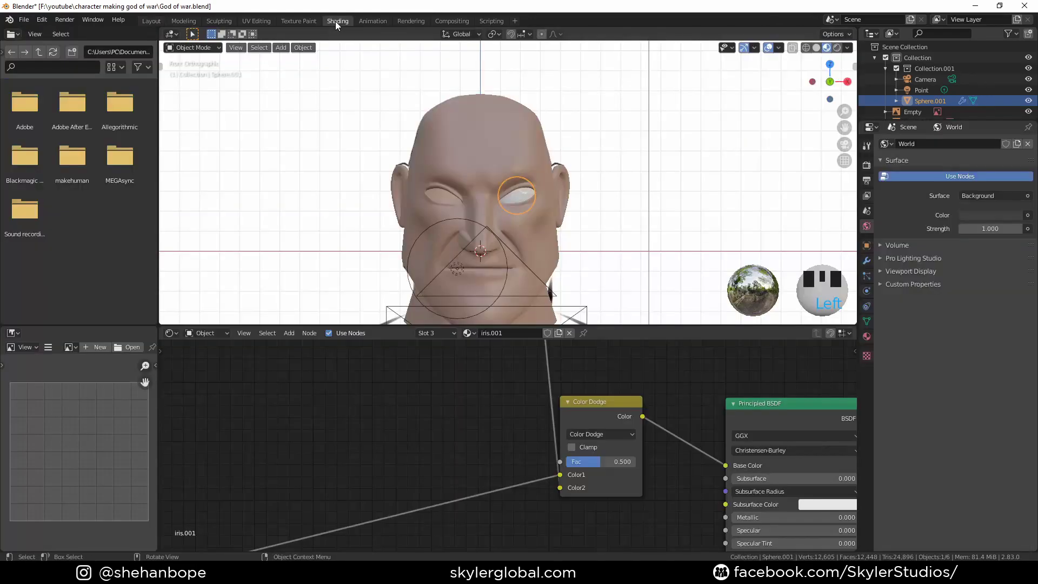
scroll(591, 416, down, 8)
scroll(381, 362, up, 1)
middle_drag(381, 362, 610, 459)
scroll(610, 459, up, 2)
scroll(438, 453, down, 2)
middle_drag(439, 454, 519, 475)
scroll(452, 454, down, 2)
click(868, 335)
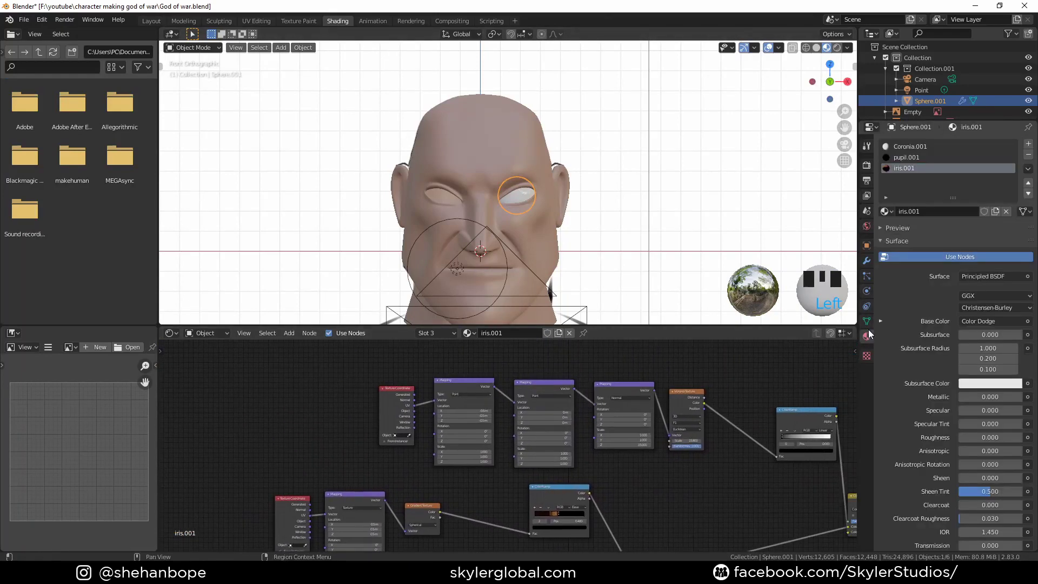
In the Coronia.001 material, set the Mapping X location to 0.2 m and the ColorRamp stop position to 0.827
click(910, 145)
scroll(540, 443, up, 5)
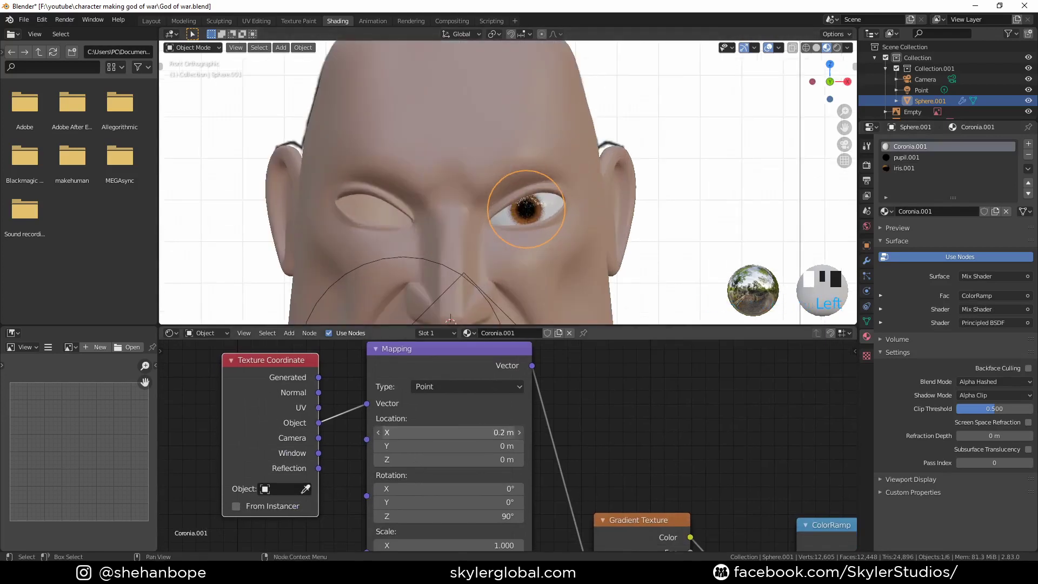
scroll(624, 505, up, 2)
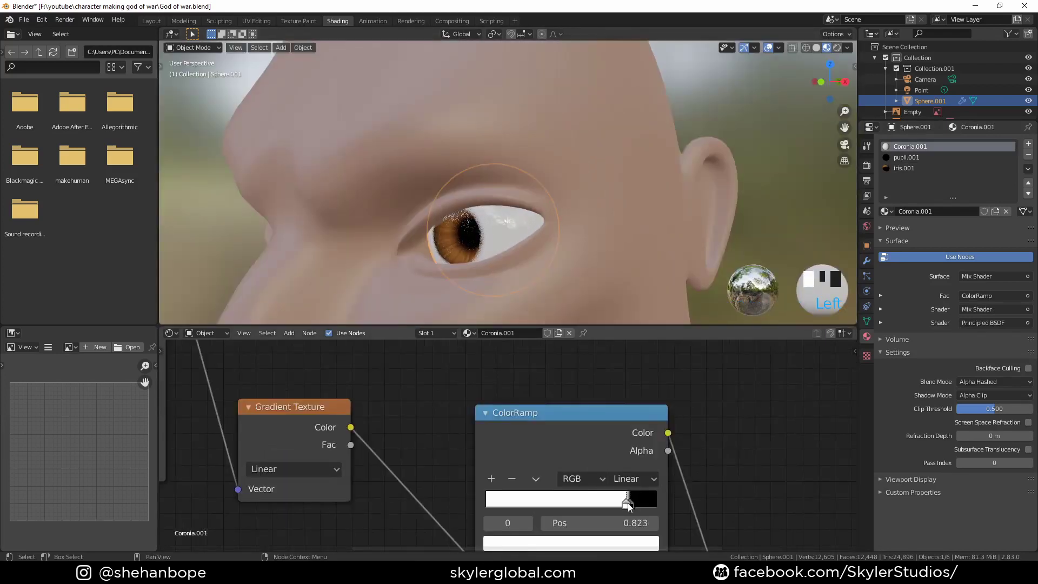
scroll(544, 273, down, 5)
scroll(531, 261, up, 3)
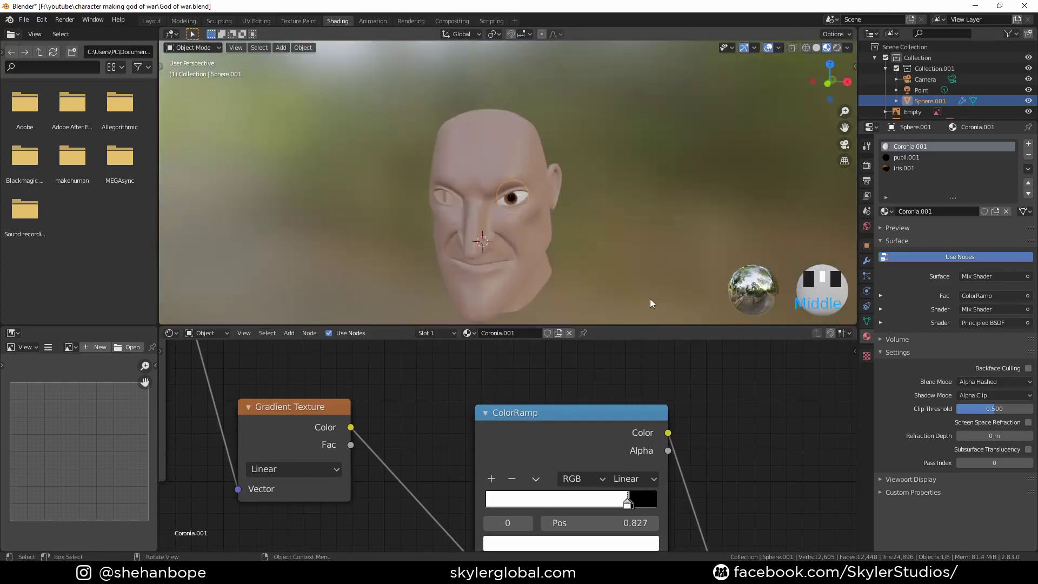
scroll(565, 263, down, 1)
Turn the Mirror modifier's viewport display back on so the eyeball fills both sockets
click(867, 261)
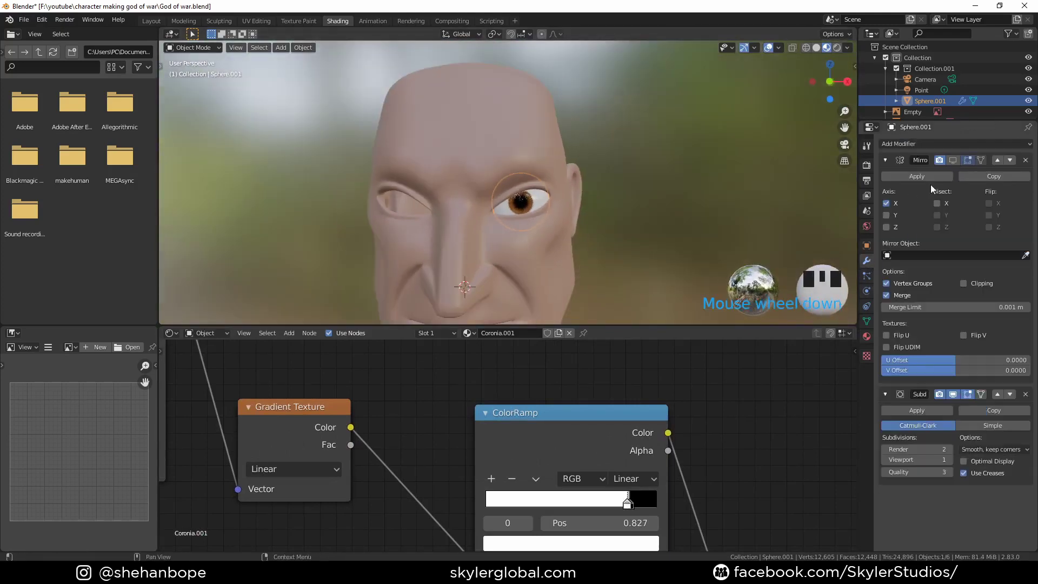
click(621, 190)
middle_drag(620, 190, 551, 244)
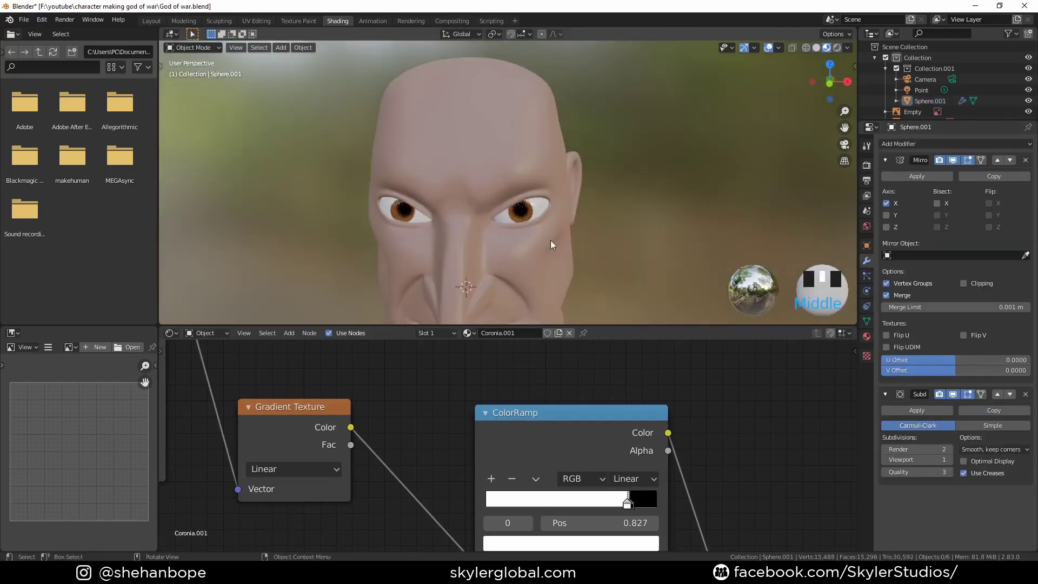
Delete the appended eyeball and unhide the original Eye 1 object
click(533, 212)
scroll(997, 95, down, 2)
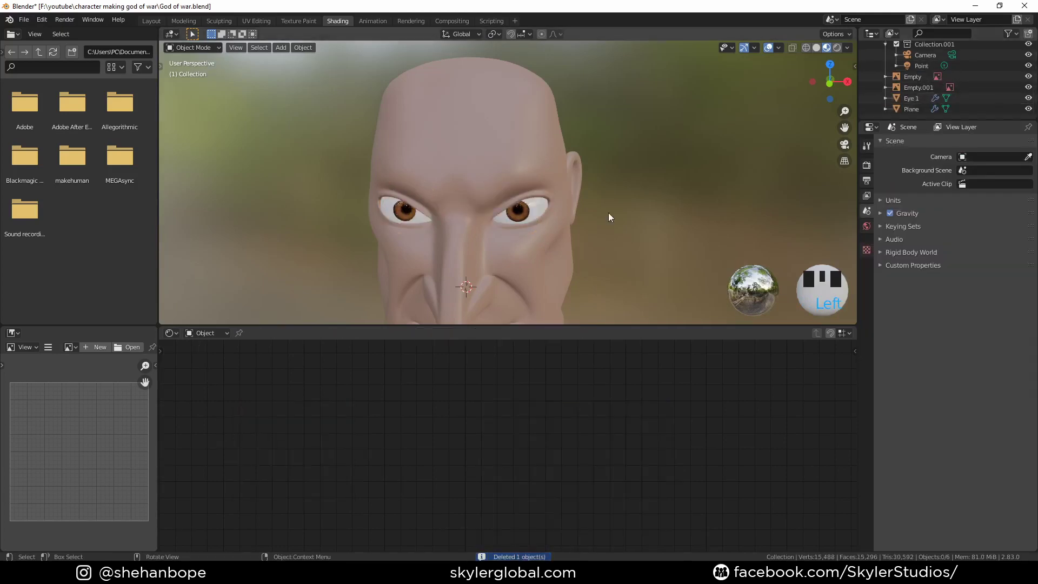
middle_drag(608, 212, 287, 269)
Add an edge loop around the eye opening of the head mesh, with the viewport in Material Preview
scroll(556, 205, down, 4)
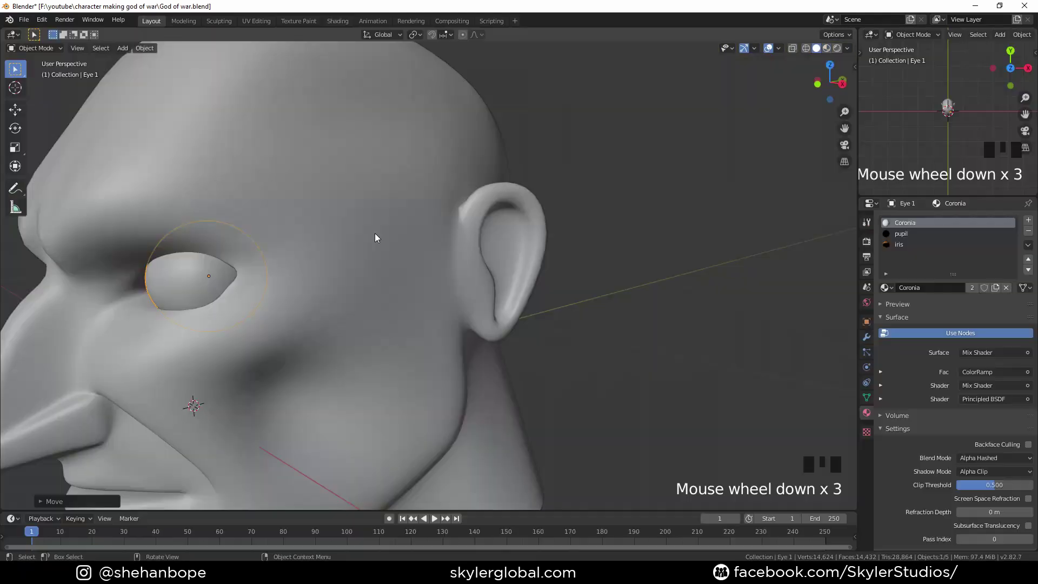
key(KP_3)
shift+middle_drag(377, 238, 508, 238)
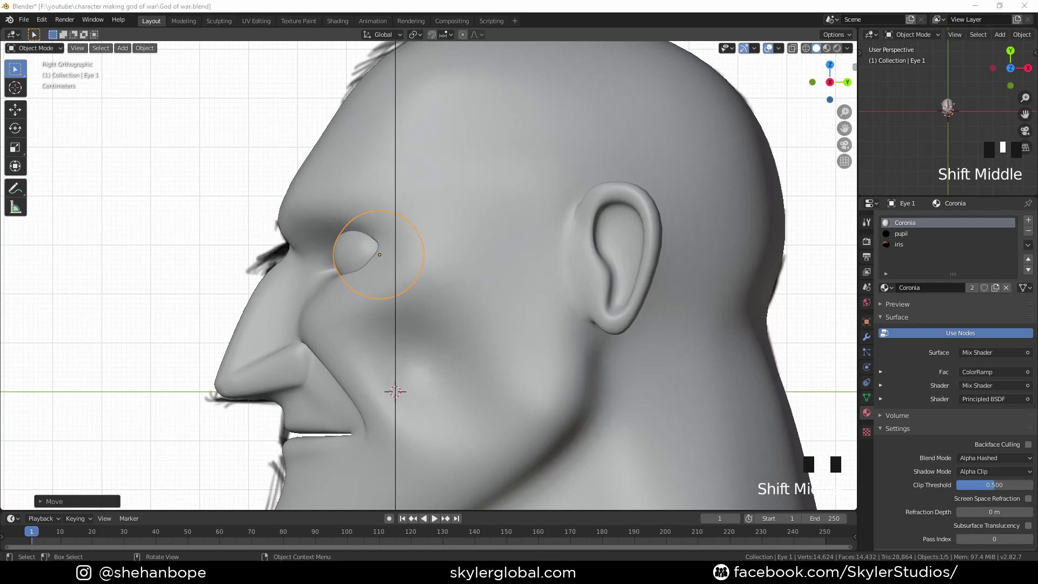
scroll(427, 315, up, 3)
middle_drag(426, 314, 417, 294)
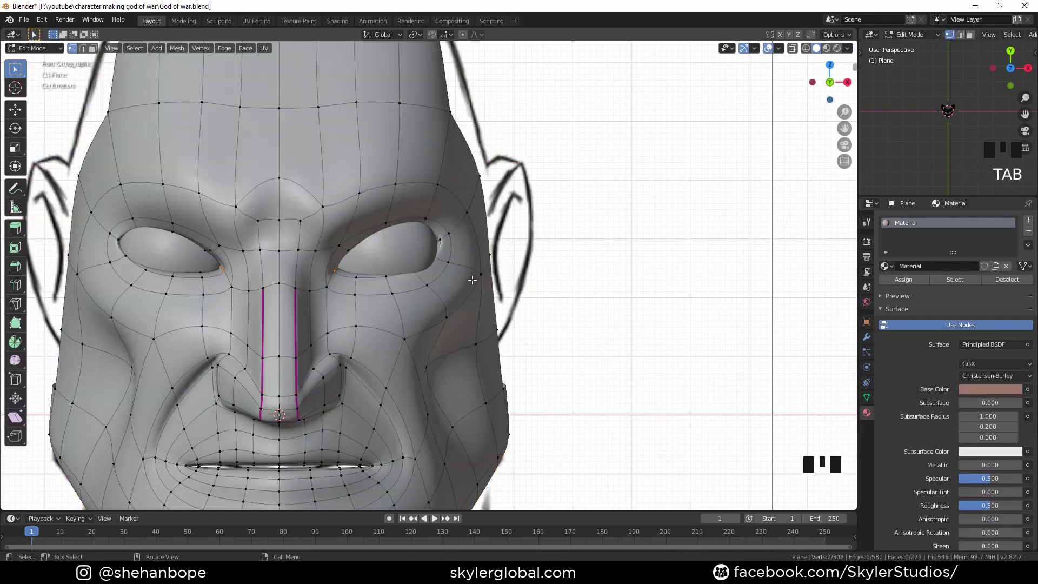
scroll(472, 280, up, 1)
click(826, 48)
scroll(379, 224, up, 1)
shift+middle_drag(378, 225, 457, 229)
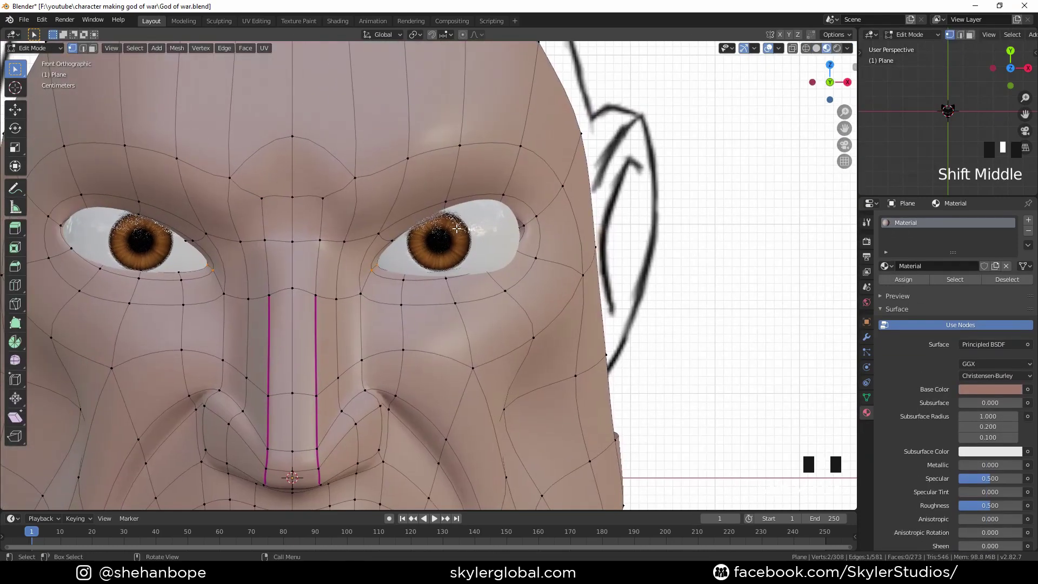
click(531, 216)
click(535, 214)
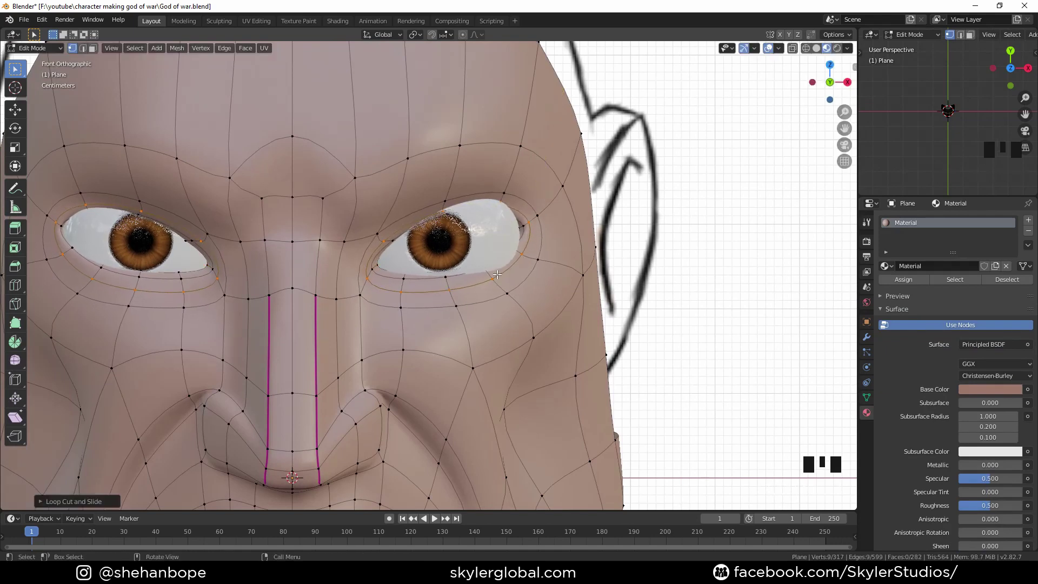
Move the lower eyelid vertices forward in the right side view to wrap the lid around the eyeball
middle_drag(378, 270, 340, 272)
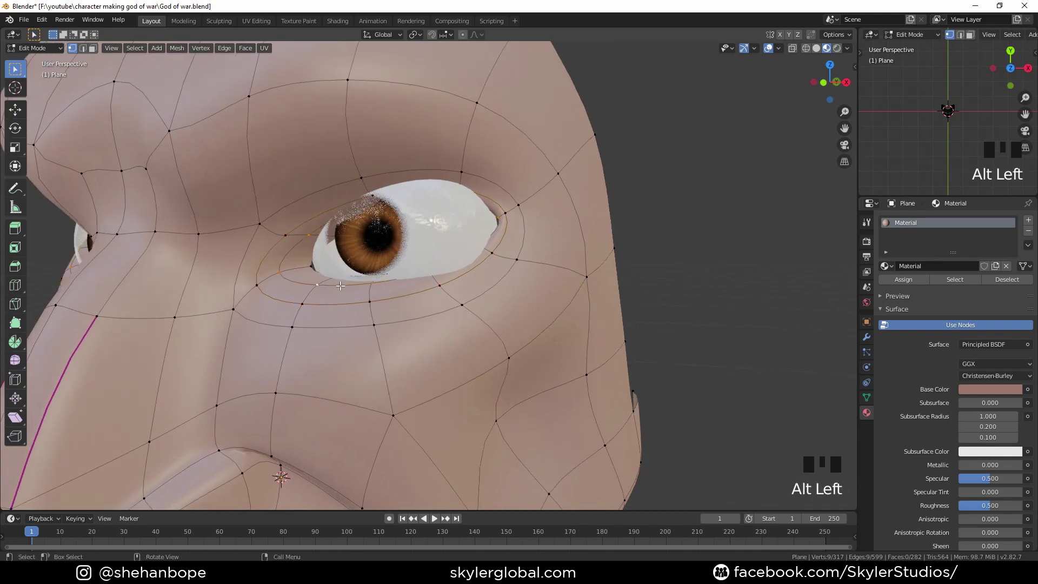
key(KP_1)
scroll(586, 208, up, 2)
shift+middle_drag(649, 287, 586, 209)
scroll(464, 284, up, 1)
key(KP_3)
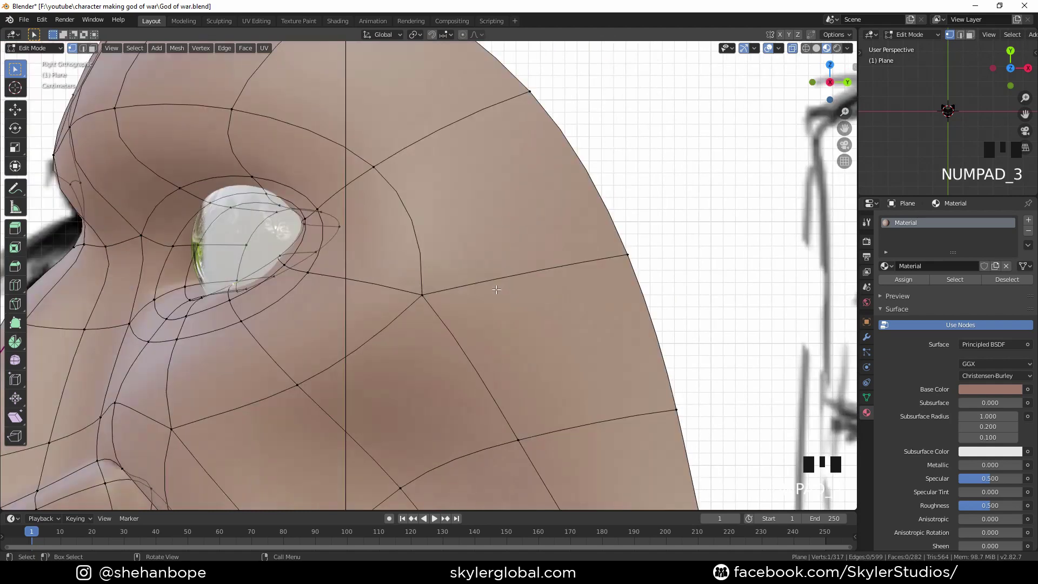
key(g)
click(275, 292)
click(282, 260)
key(g)
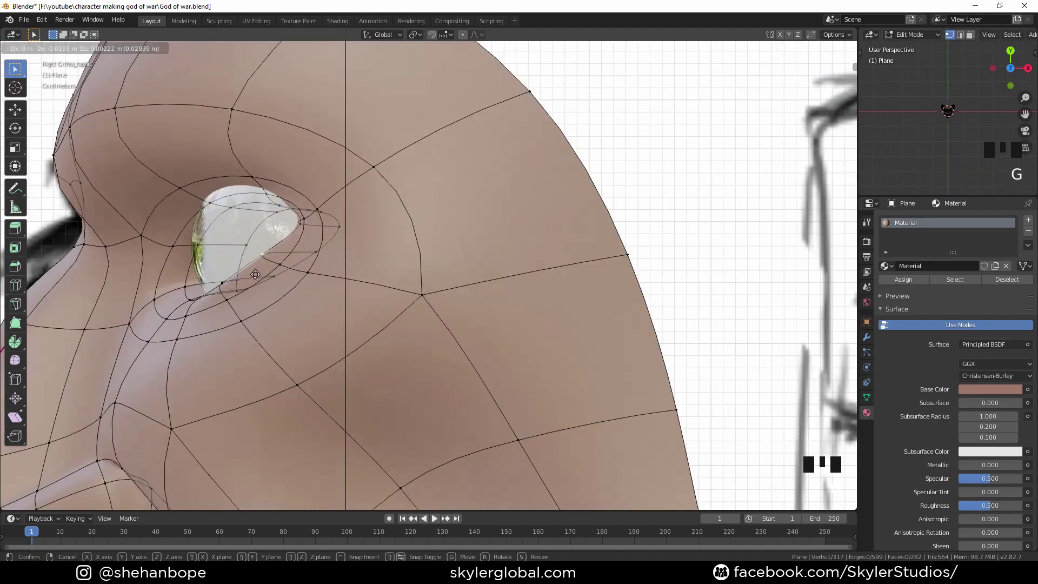
click(260, 268)
click(218, 279)
key(g)
click(215, 276)
Move the upper eyelid vertices forward in the right side view to follow the eyeball's curve
click(261, 198)
key(g)
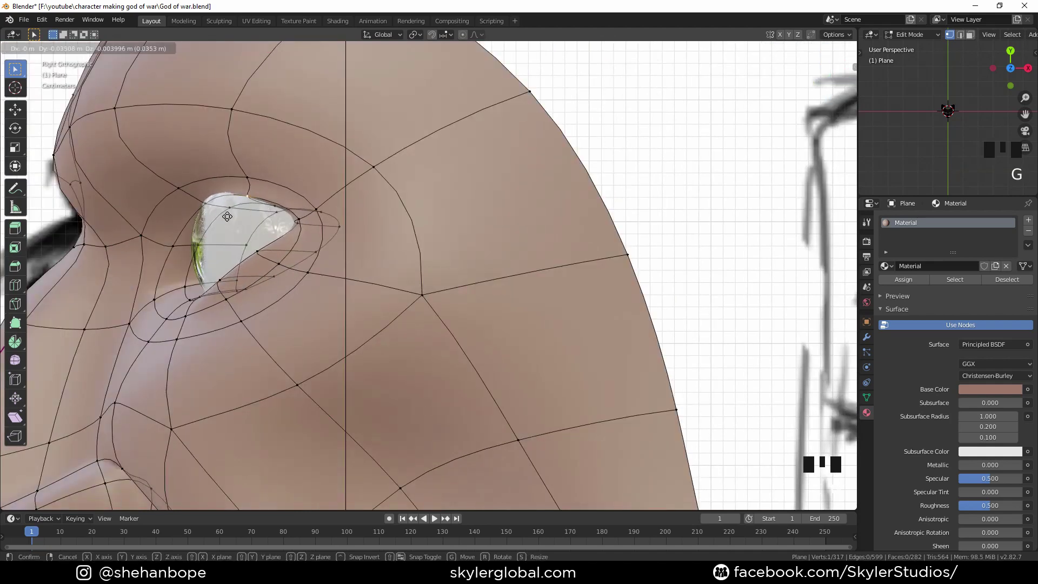
click(210, 206)
click(208, 205)
key(g)
click(197, 205)
click(244, 194)
key(g)
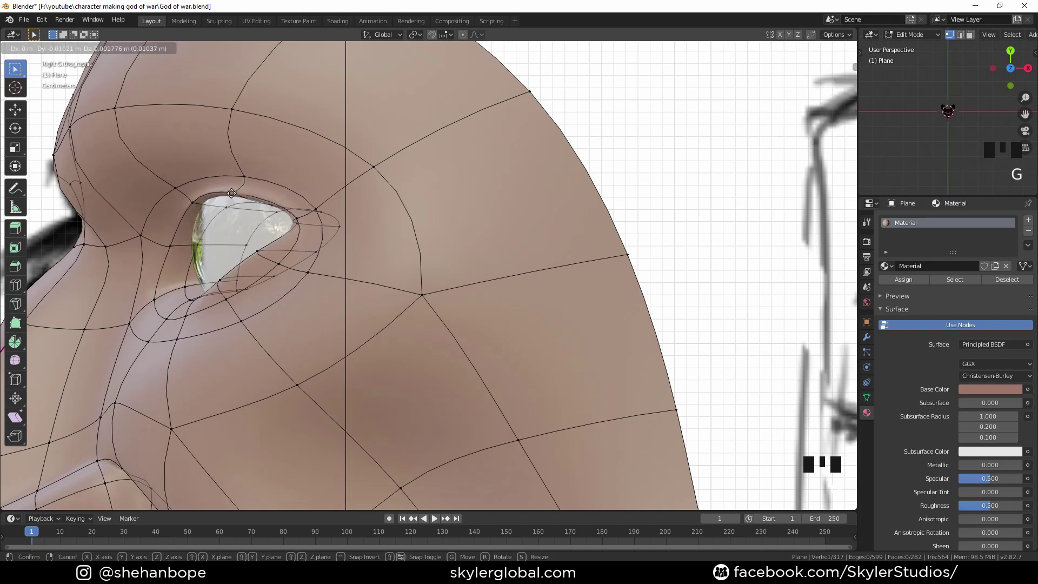
click(231, 193)
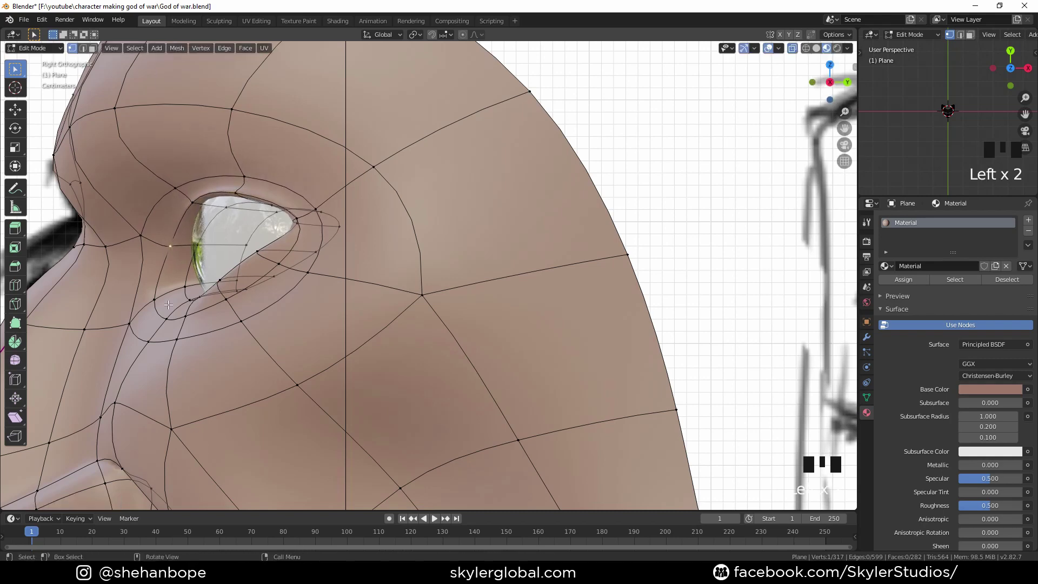
Reposition the fold vertex below the inner eye corner and an upper eyelid vertex in the right side view
scroll(179, 315, down, 1)
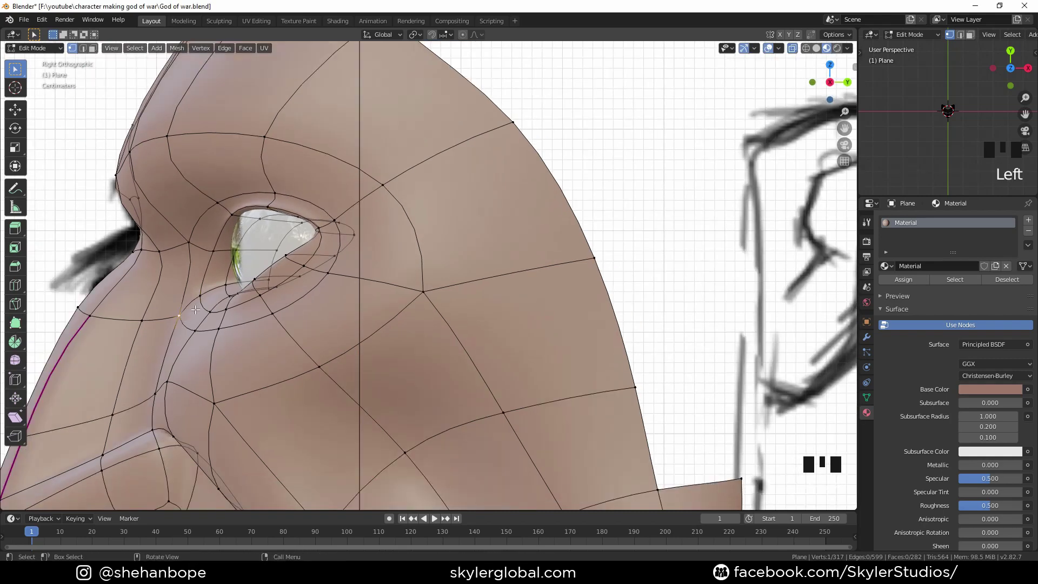
key(g)
click(218, 297)
click(260, 218)
key(g)
click(239, 220)
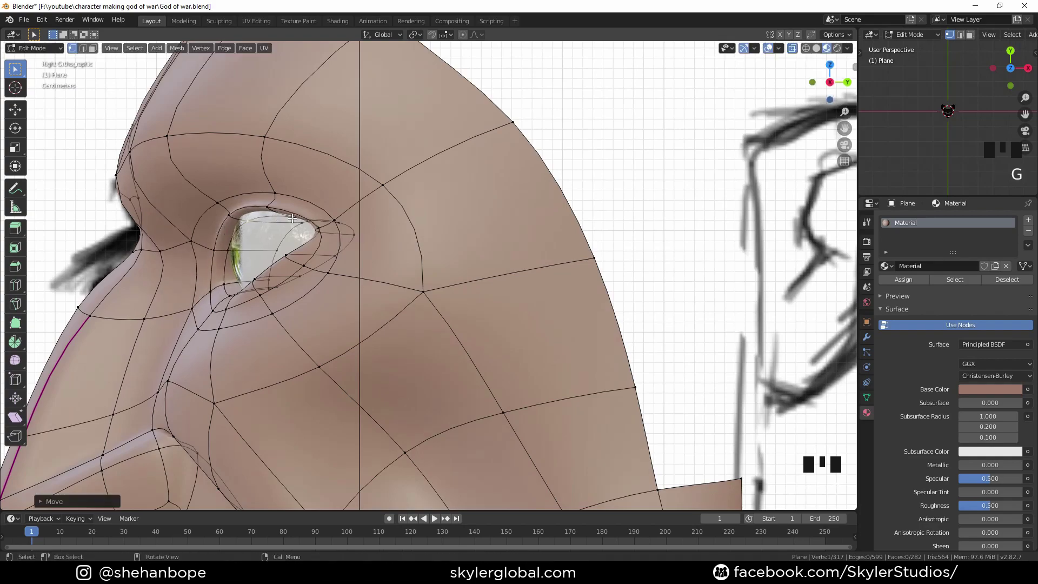
Move two neighbouring lower eyelid vertices near the inner eye corner along the Y axis
scroll(292, 219, down, 2)
key(KP_1)
scroll(328, 348, up, 2)
middle_drag(405, 291, 248, 299)
click(215, 300)
shift+click(229, 296)
middle_drag(248, 299, 286, 299)
key(g)
key(y)
click(254, 296)
Shift the single fold vertex beneath the inner eye corner along the Y axis
click(220, 308)
key(g)
key(y)
click(222, 313)
Toggle the Mirror modifier's edit-mode display and check the face from the front in Object Mode
middle_drag(222, 312, 346, 311)
scroll(346, 311, down, 3)
click(866, 336)
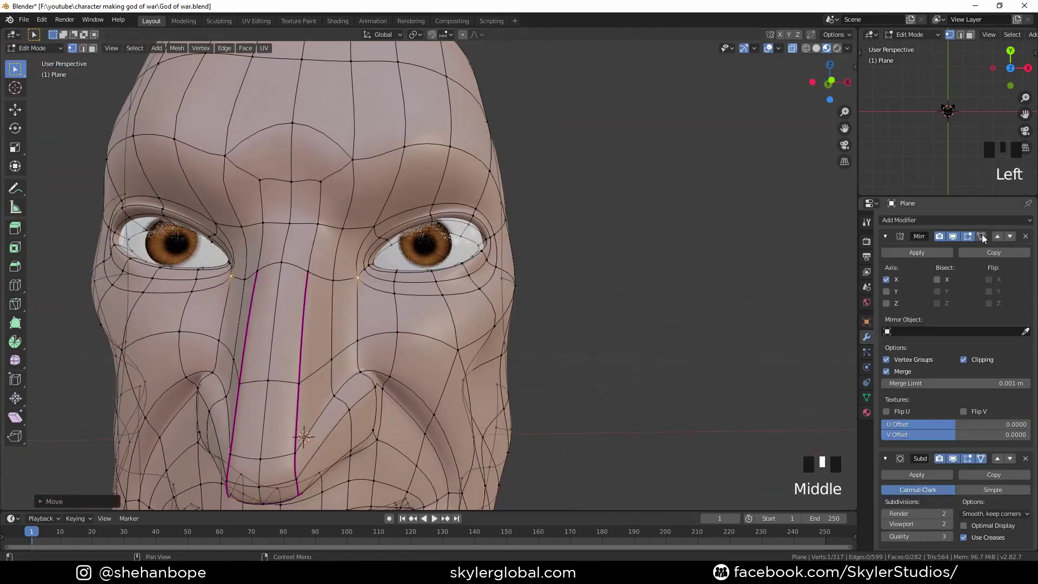
triple_click(969, 238)
click(969, 237)
middle_drag(597, 278, 585, 290)
key(KP_1)
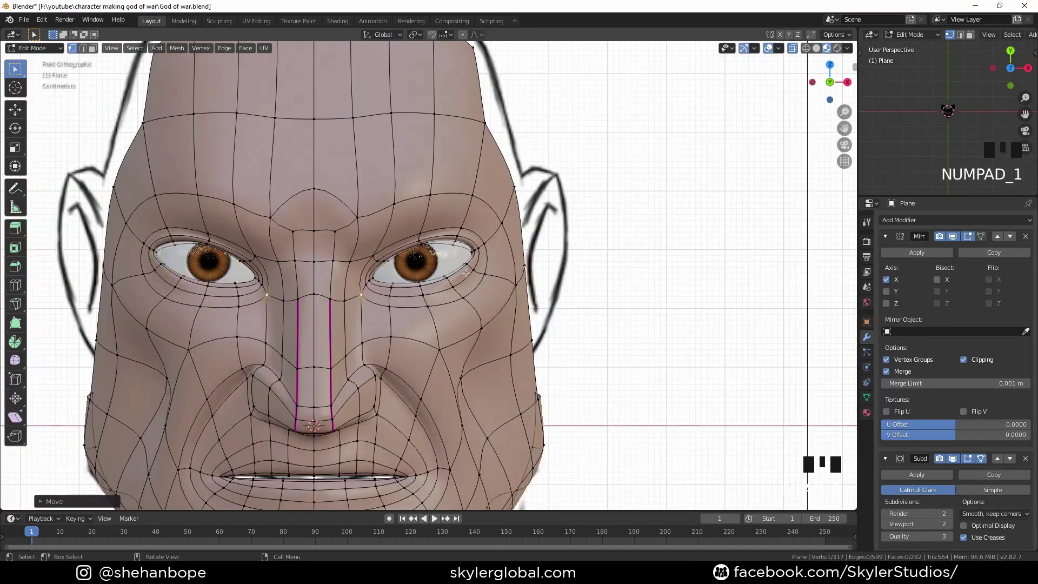
key(Tab)
scroll(466, 273, down, 2)
scroll(411, 227, down, 4)
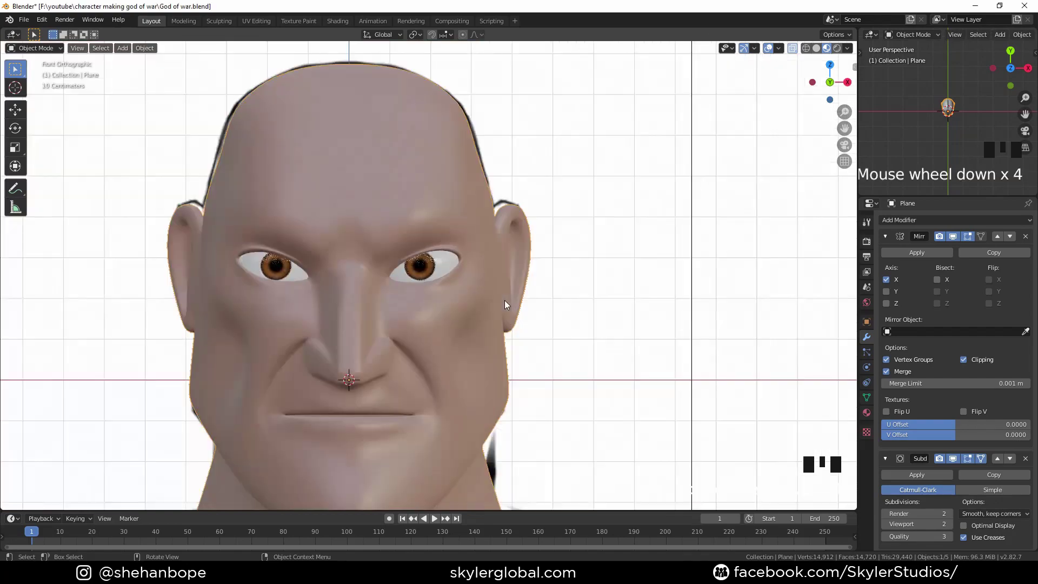
Raise the upper eyelid fold vertices above the iris and toward the outer corner in the front view
key(Tab)
scroll(411, 227, up, 2)
click(409, 185)
key(g)
click(412, 149)
click(496, 174)
key(g)
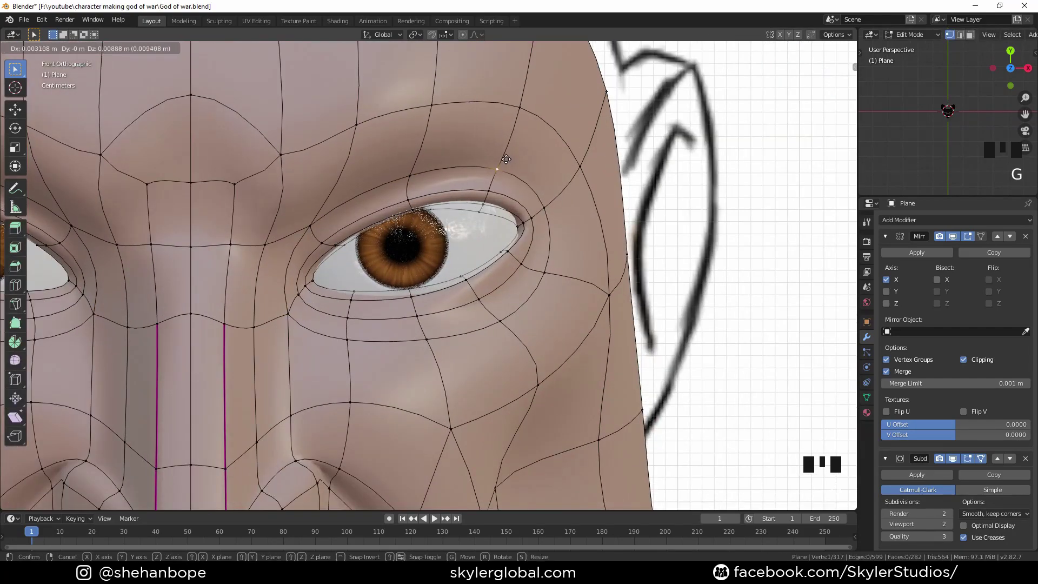
Adjust the inner and outer upper eyelid vertices in the front view to smooth the lid's arc
click(310, 226)
scroll(361, 277, down, 3)
key(g)
click(356, 275)
scroll(357, 275, up, 3)
click(501, 173)
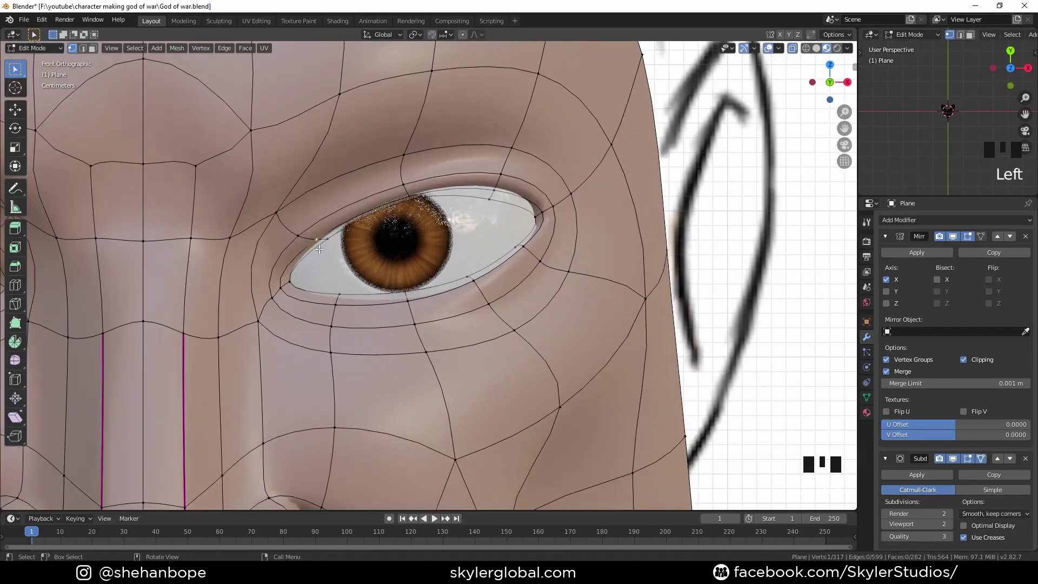
key(g)
click(507, 168)
scroll(393, 303, down, 1)
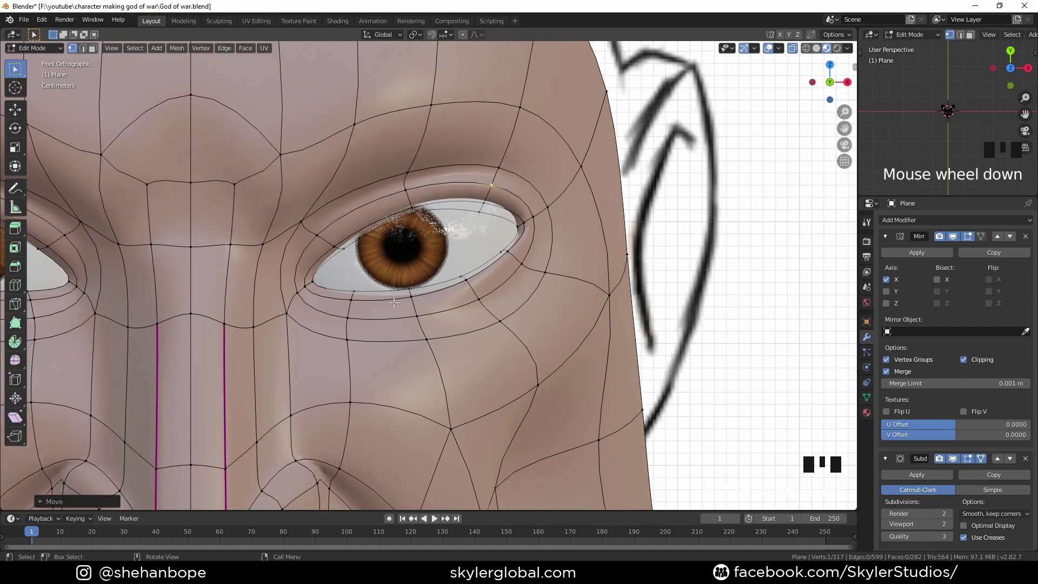
Refine the lower eyelid edge and push two vertices of the lower lid back along the Y axis
click(504, 252)
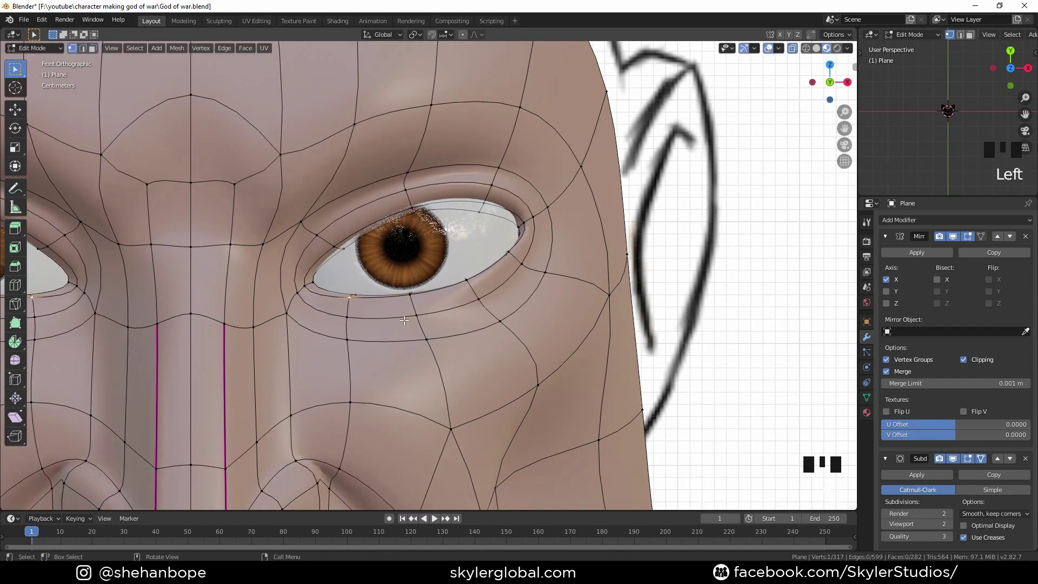
shift+middle_drag(404, 320, 394, 344)
key(g)
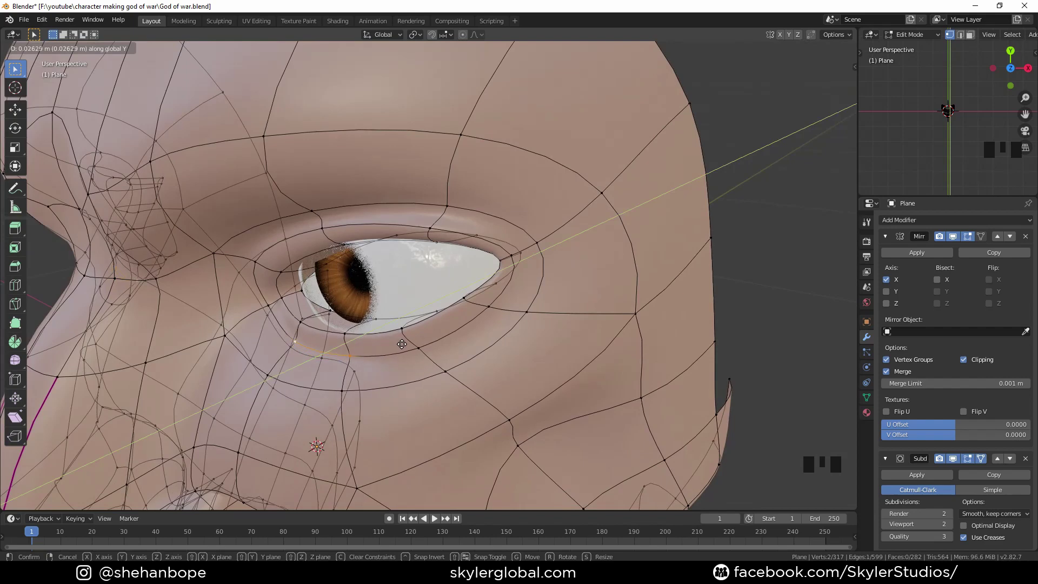
click(402, 344)
key(KP_1)
key(Tab)
scroll(417, 305, down, 3)
scroll(417, 306, up, 2)
key(Tab)
scroll(465, 307, up, 2)
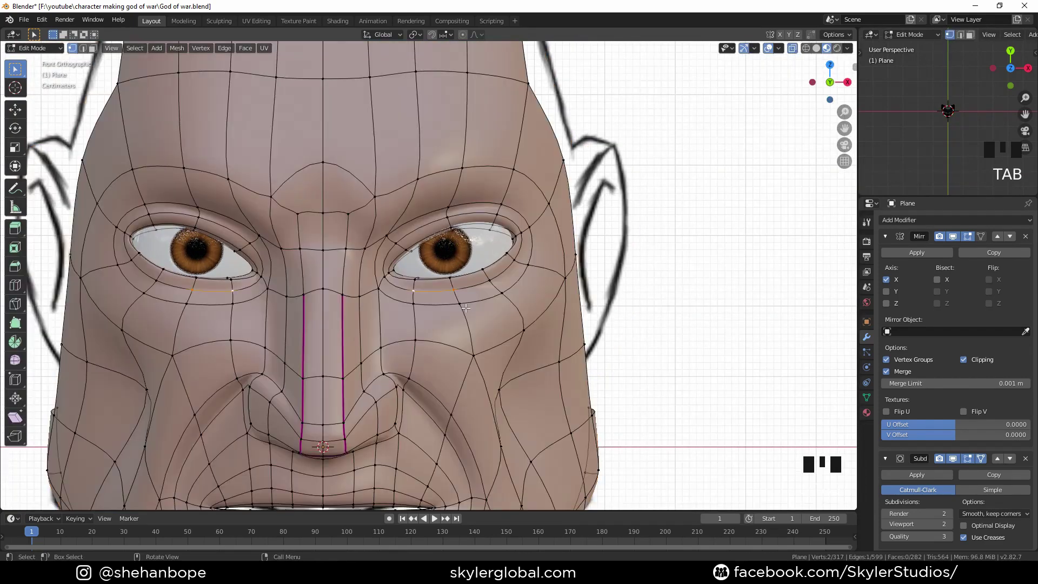
Reposition the fold vertices under the lower eyelid in the front view to follow the eye's outline
scroll(465, 307, up, 1)
click(411, 309)
shift+click(465, 309)
key(g)
click(490, 303)
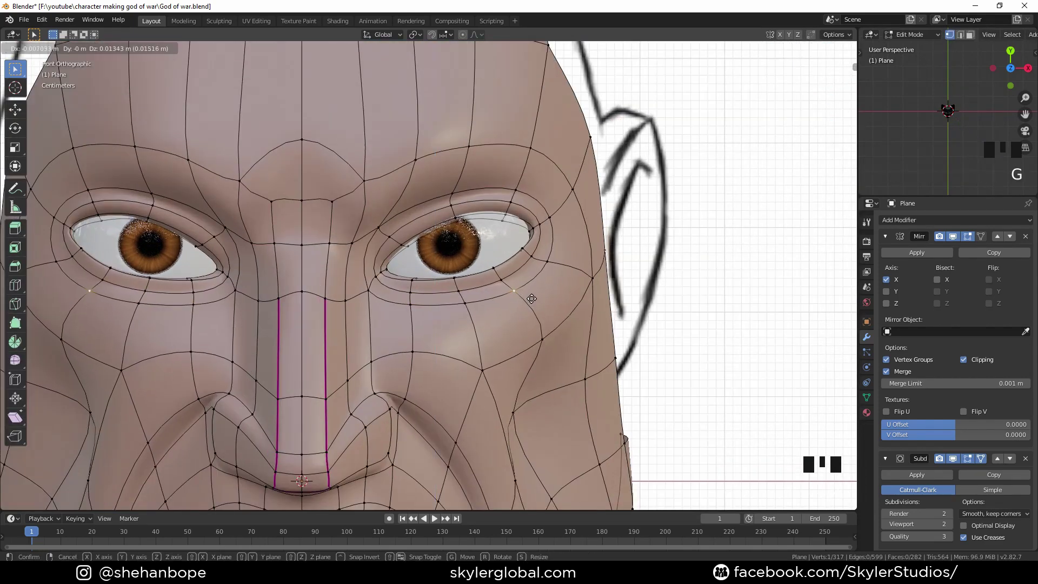
key(Tab)
key(Tab)
Hide the Mirror modifier in the viewport and move the eye opening's inner edge loop back along the Y axis
middle_drag(568, 232, 523, 283)
key(KP_3)
key(ctrl+KP_1)
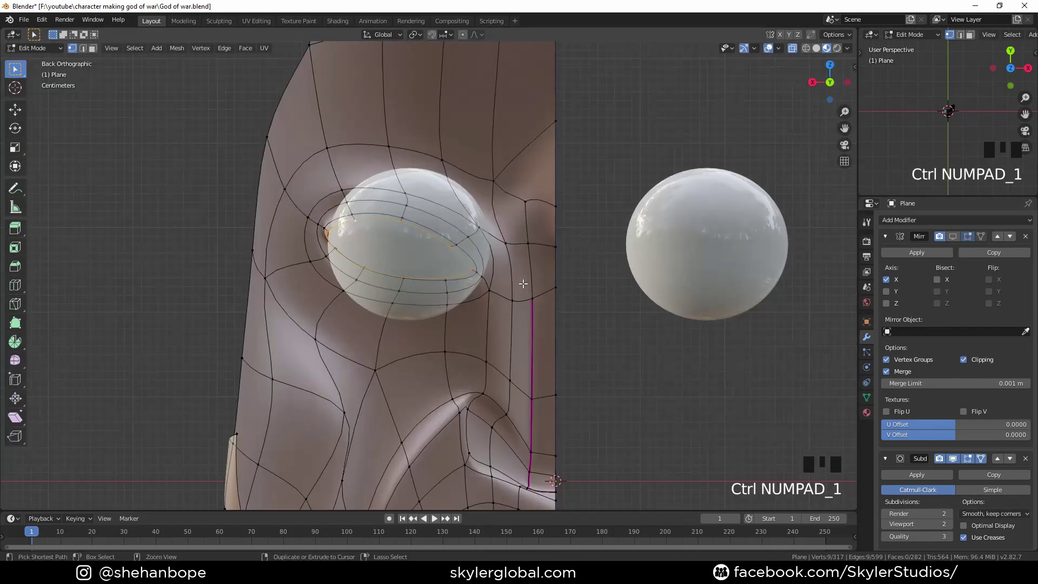
key(ctrl+KP_3)
key(g)
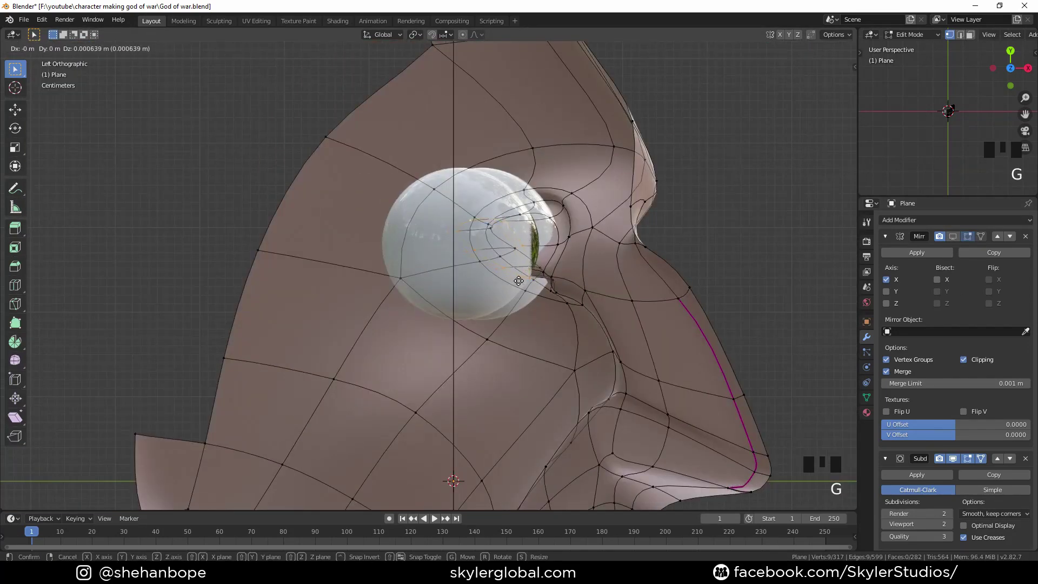
right_click(535, 286)
key(g)
key(y)
click(528, 292)
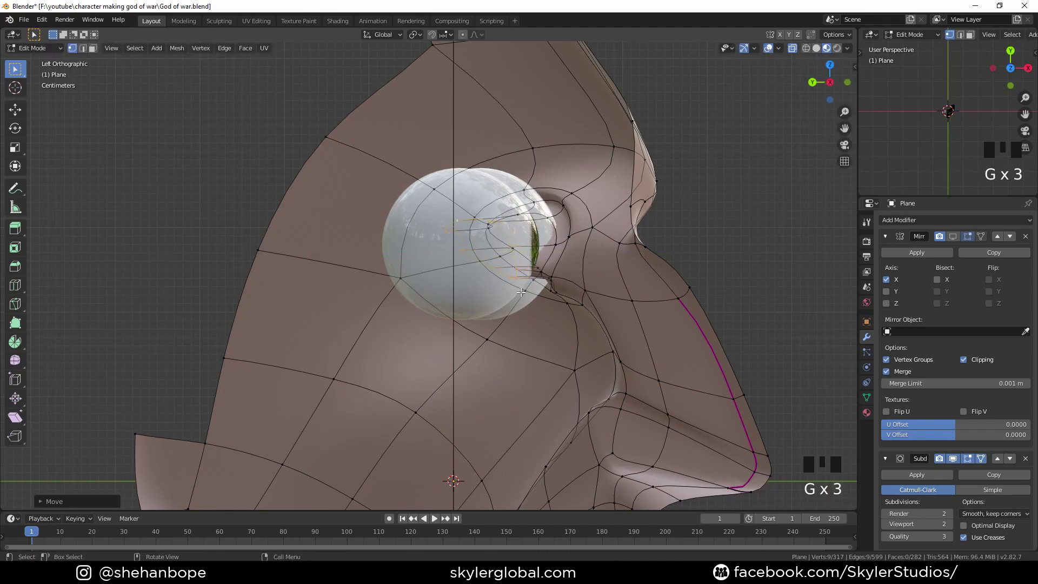
Extrude the eye opening's edge loop back into the head, scale it up around the eyeball, and extrude it again
key(e)
click(486, 295)
key(s)
click(597, 318)
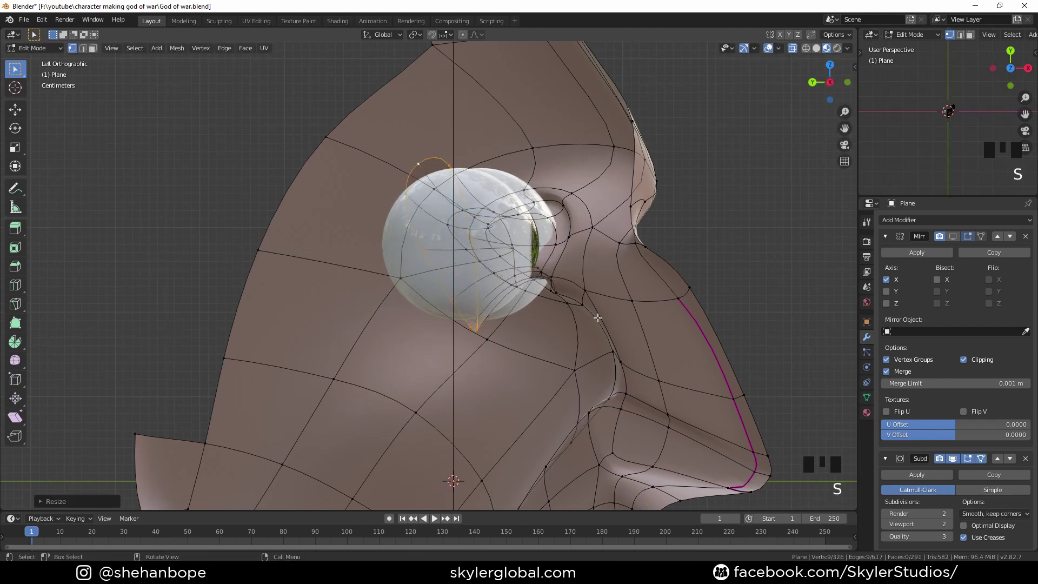
key(e)
click(594, 320)
Smooth the socket's rear edge loop and widen it along the X axis in the back view
middle_drag(595, 320, 568, 320)
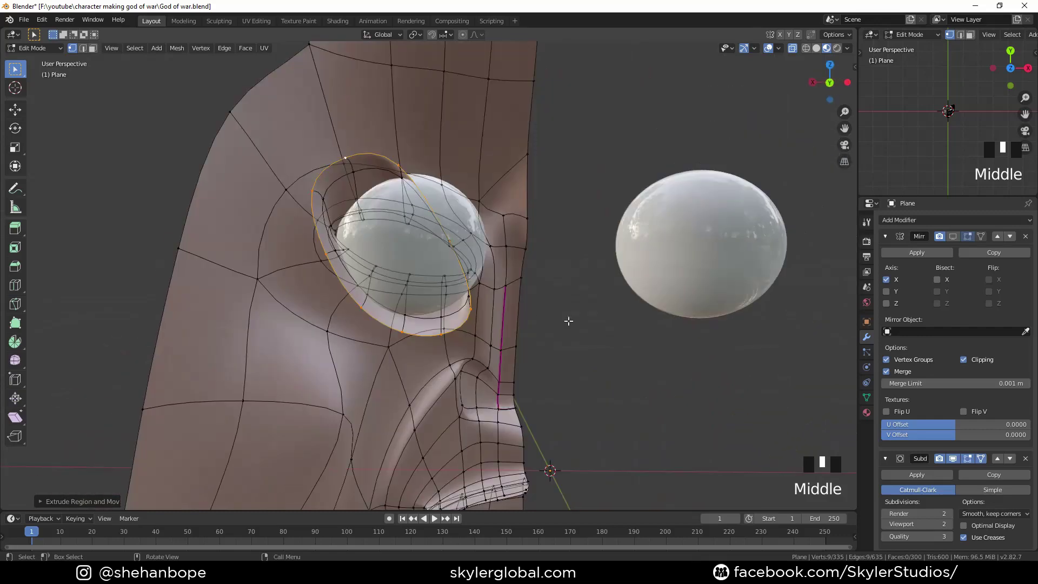
key(ctrl+KP_1)
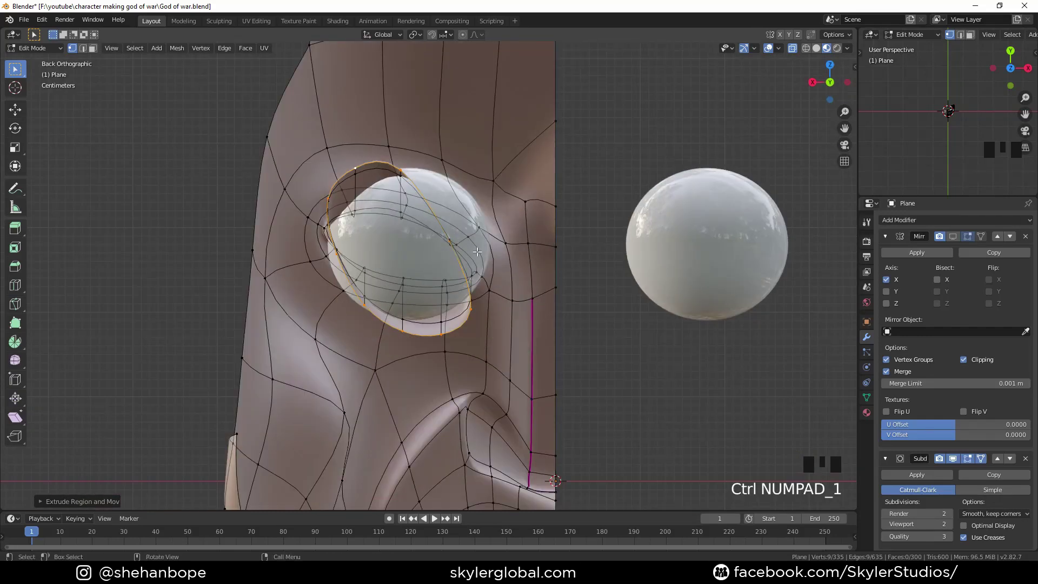
right_click(148, 254)
click(148, 254)
key(s)
key(x)
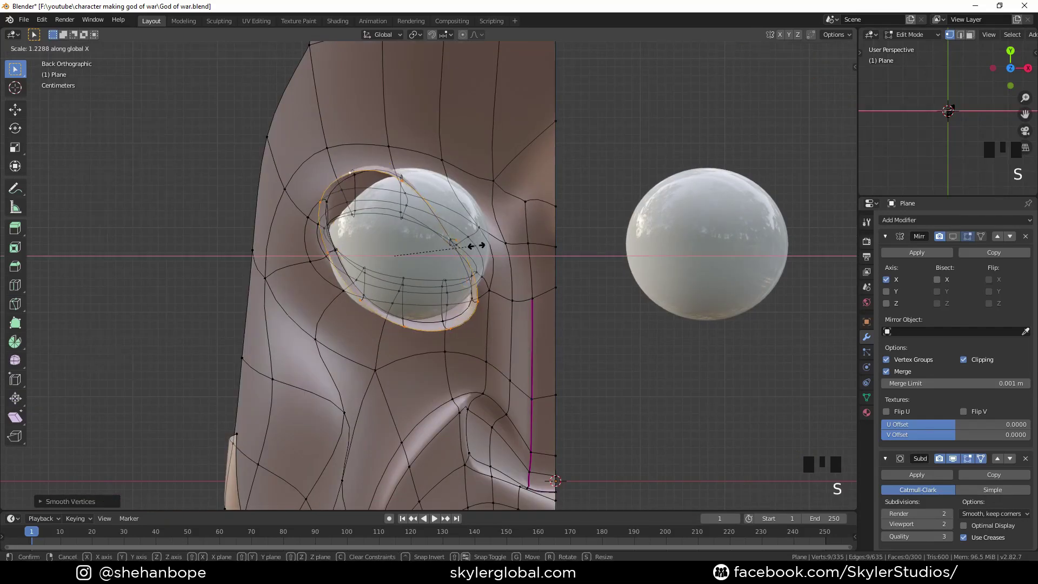
click(473, 249)
Flatten the socket's rear edge loop front to back by scaling it in the top view
middle_drag(394, 178, 393, 283)
click(428, 177)
key(KP_7)
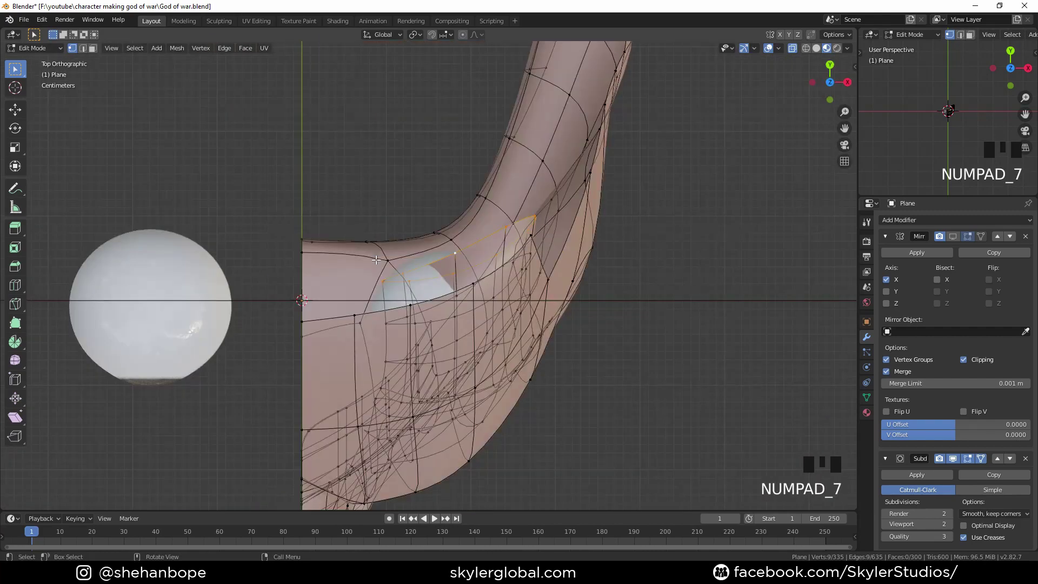
key(s)
click(455, 280)
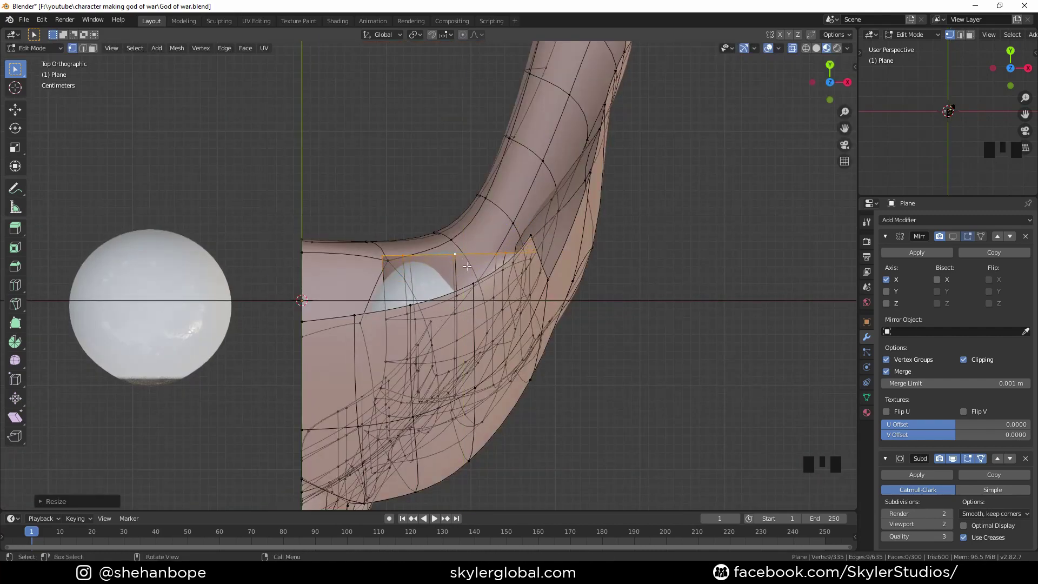
middle_drag(456, 280, 486, 200)
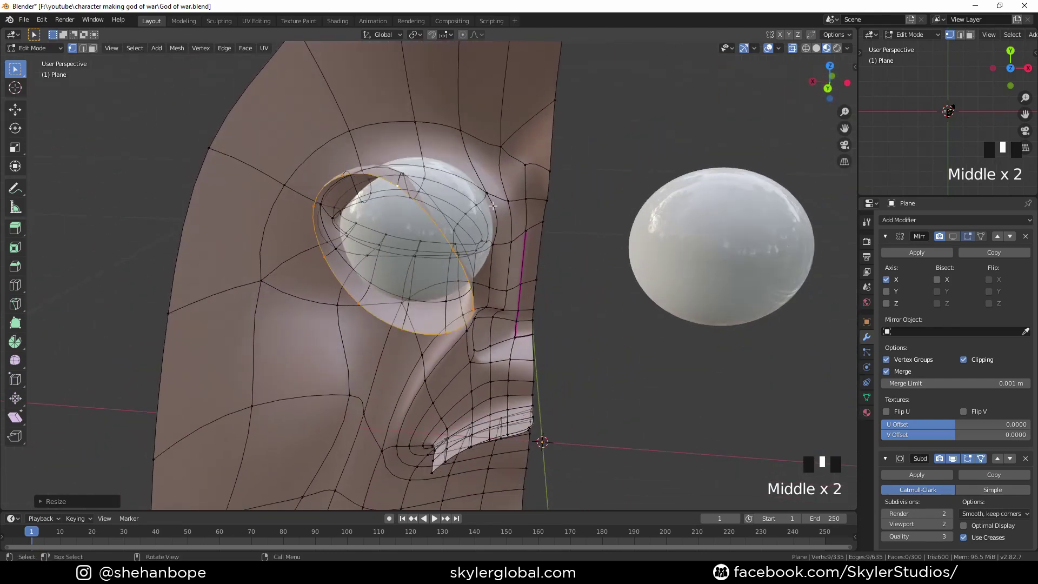
Move the upper and inner vertex pairs of the socket's rear rim outward around the eyeball in the back view
key(ctrl+KP_1)
scroll(493, 205, up, 2)
click(400, 124)
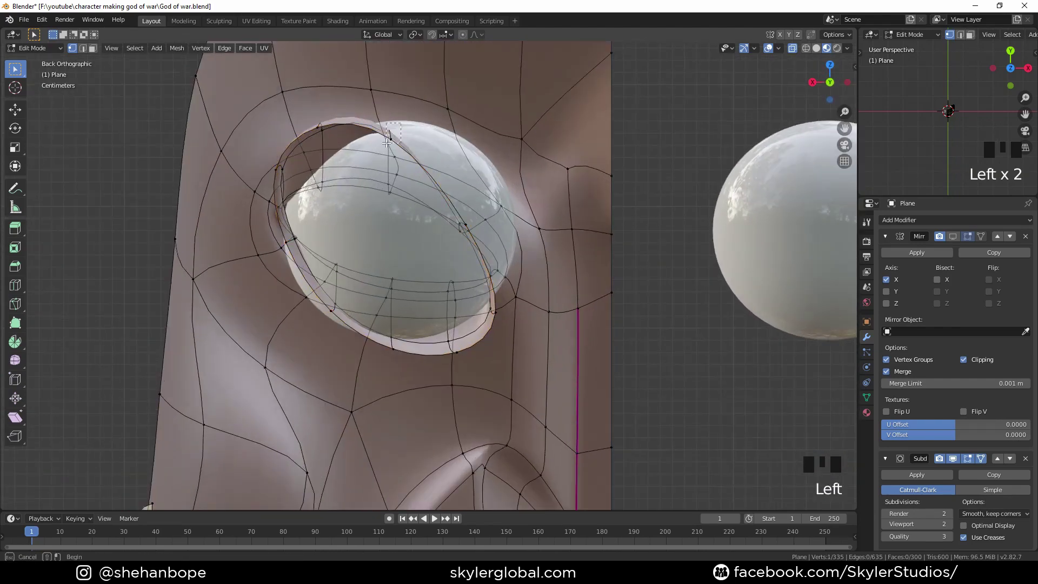
key(g)
click(427, 238)
middle_drag(427, 238, 464, 231)
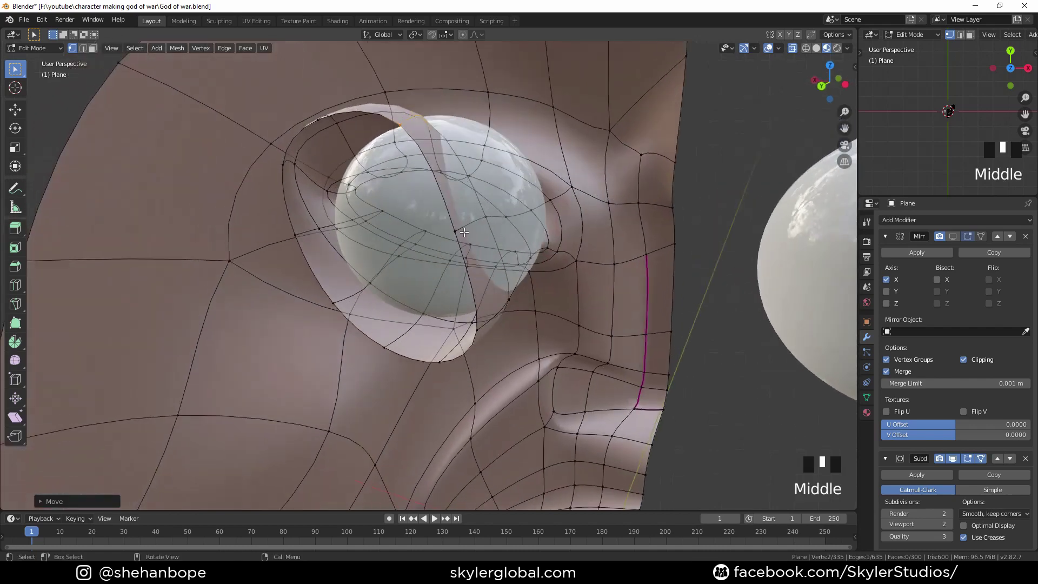
key(ctrl+KP_1)
key(g)
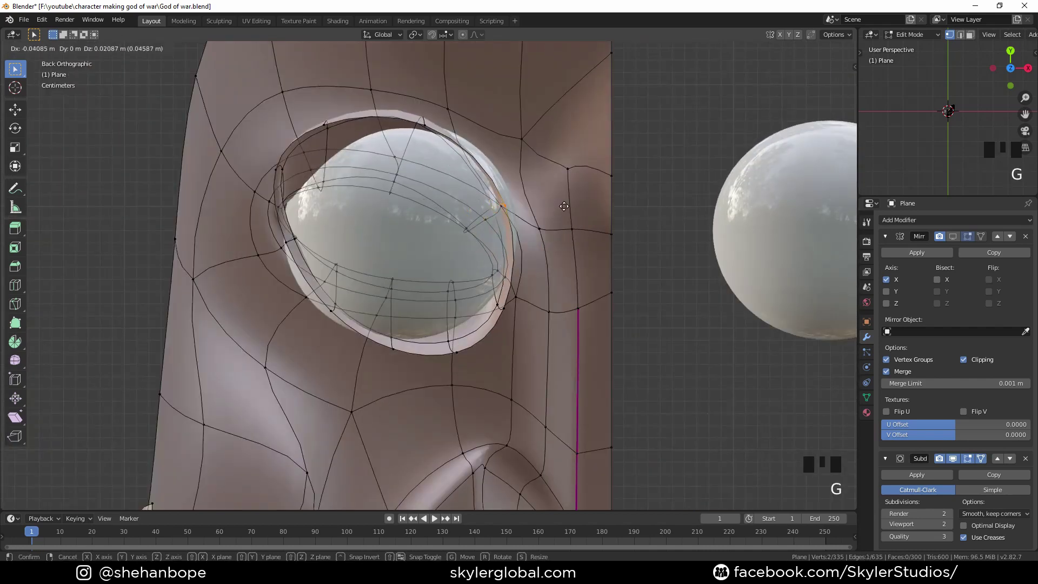
click(562, 208)
Move the outer and lower vertex pairs of the socket's rear rim outward to round it around the eyeball
middle_drag(562, 208, 302, 249)
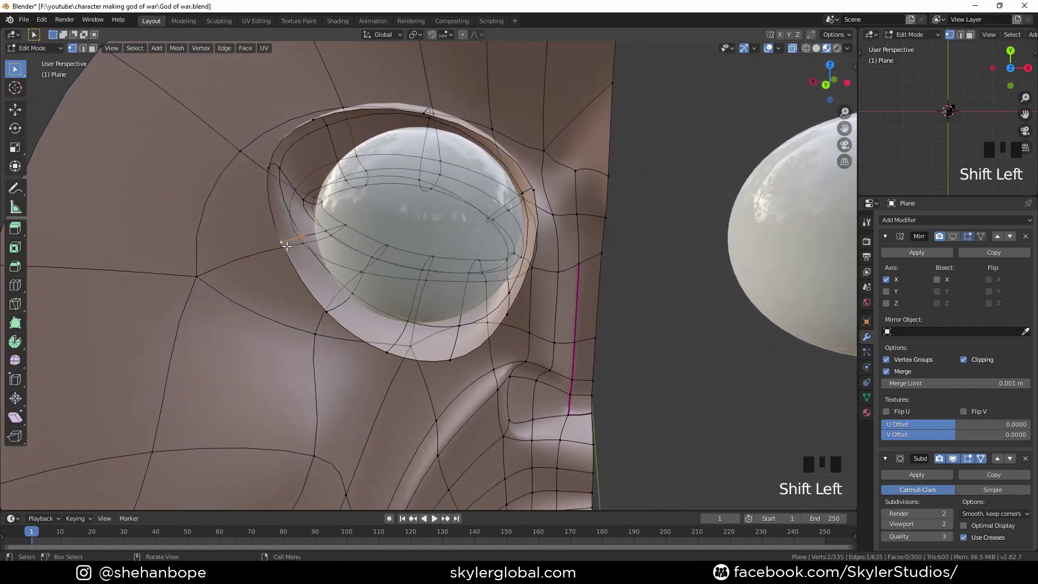
key(ctrl+KP_1)
key(g)
click(337, 381)
middle_drag(336, 381, 350, 342)
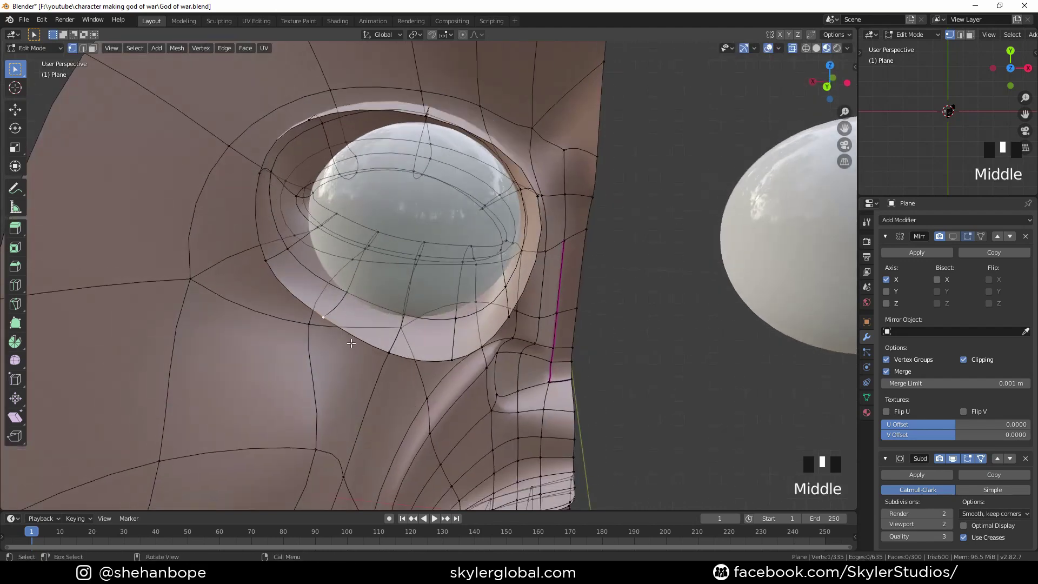
key(ctrl+KP_1)
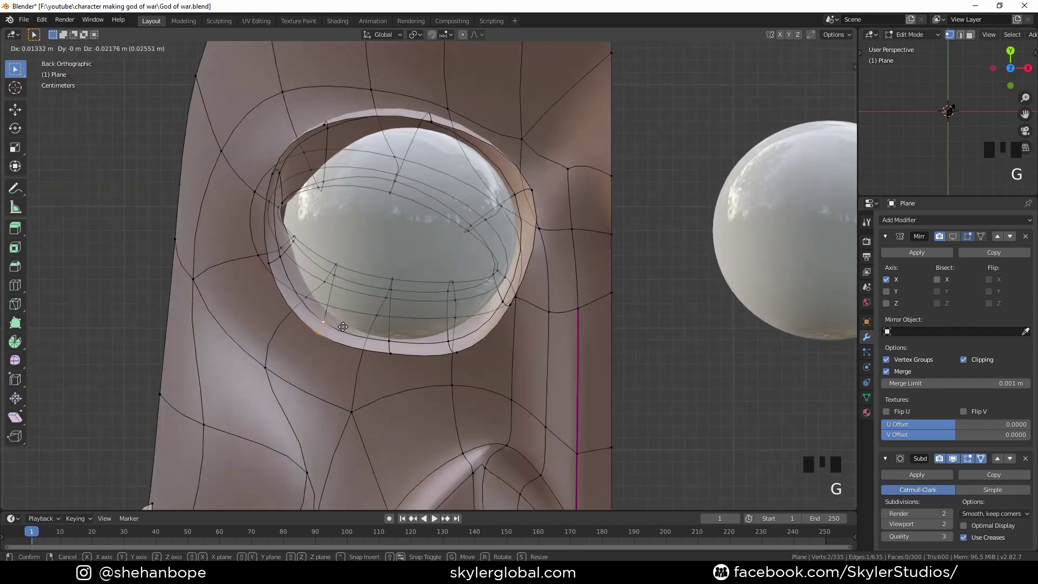
click(343, 328)
click(390, 341)
shift+click(393, 354)
key(g)
click(399, 363)
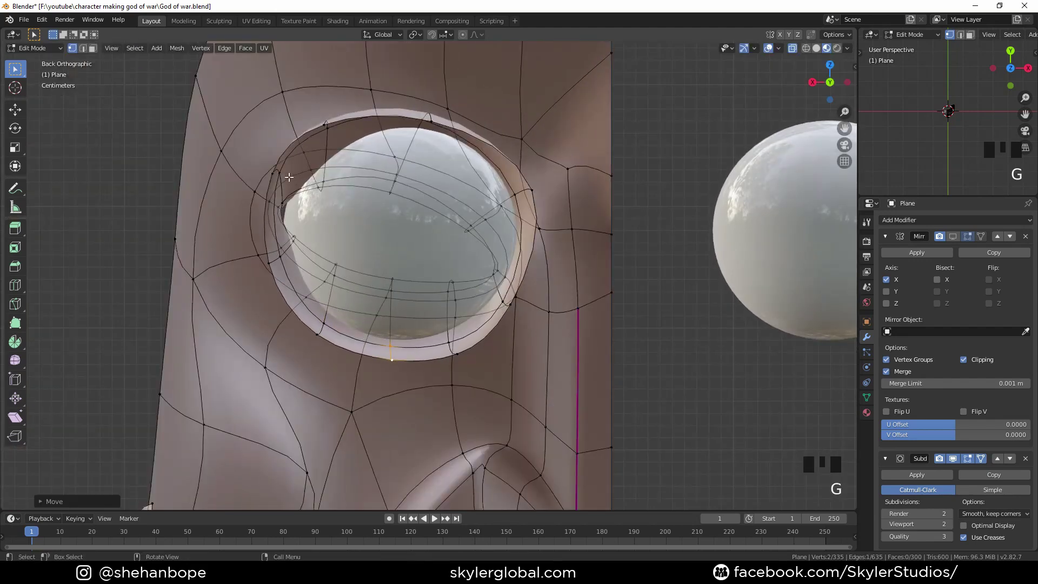
Return to Object Mode, show the Mirror modifier in the viewport again, and check the face from the front
key(Tab)
scroll(381, 182, down, 2)
middle_drag(391, 225, 297, 197)
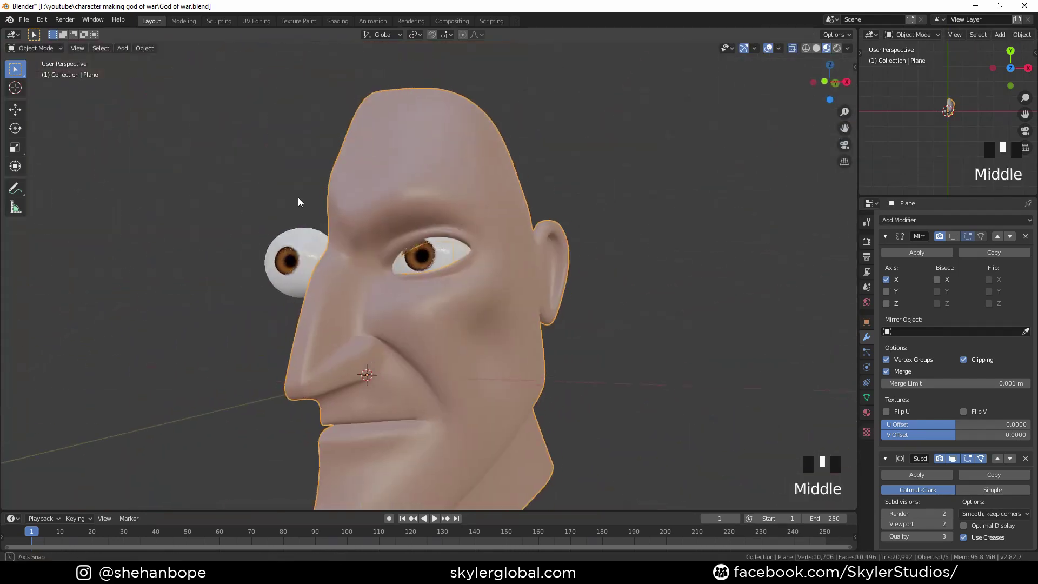
key(KP_1)
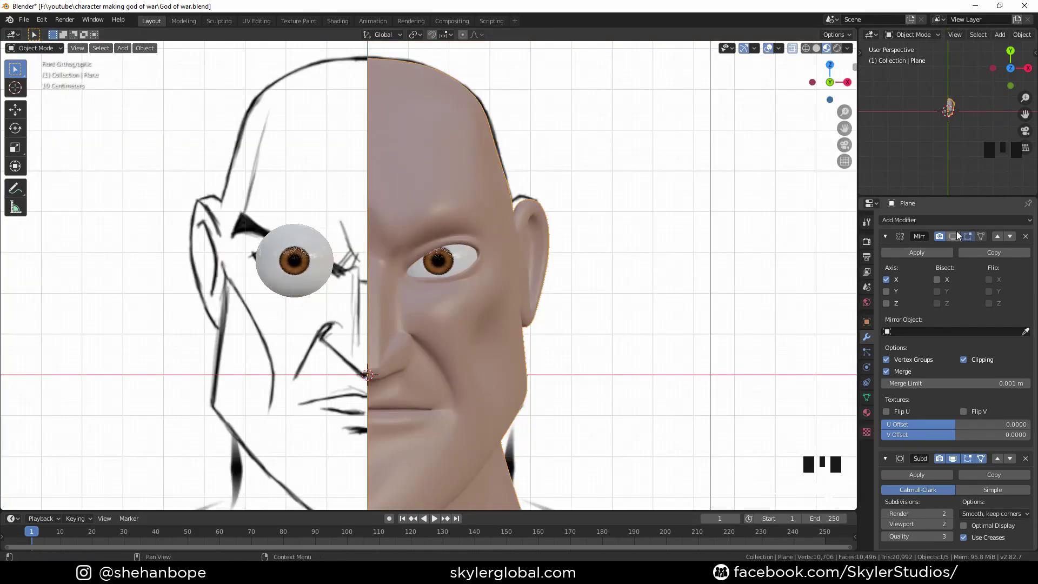
scroll(490, 300, up, 4)
click(517, 259)
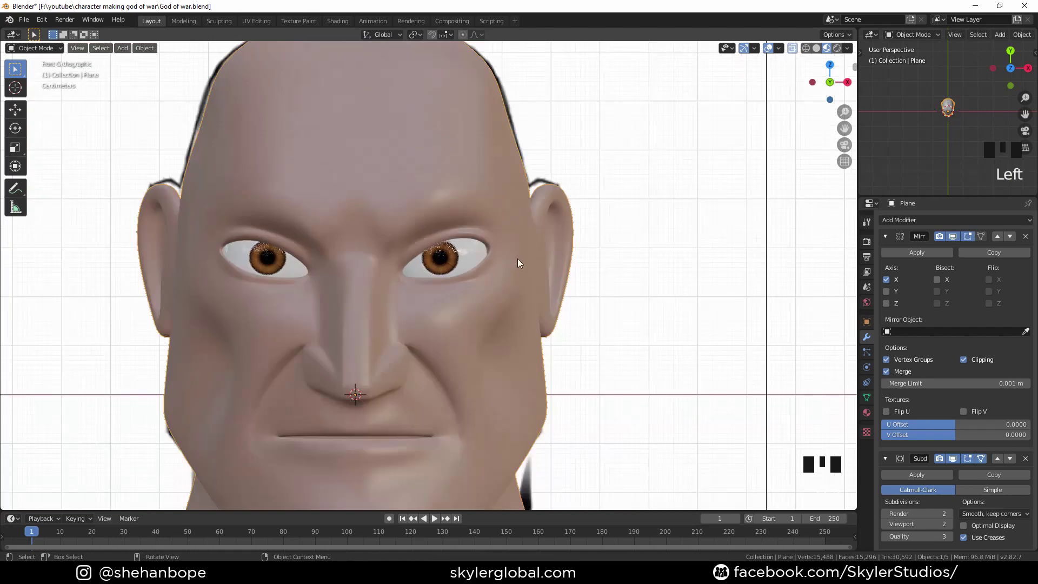
Reveal the head mesh's hidden geometry in Edit Mode and turn off X-ray
key(Tab)
key(Tab)
key(Tab)
key(alt+h)
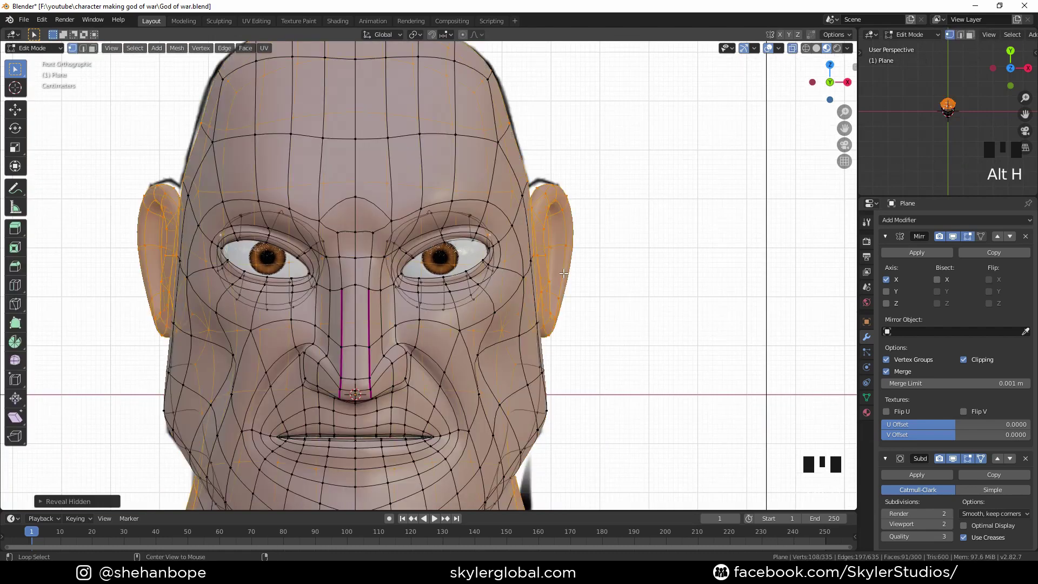
click(790, 48)
Slide the upper eyelid vertex near the inner eye corner along its edge toward the eye
scroll(458, 258, up, 3)
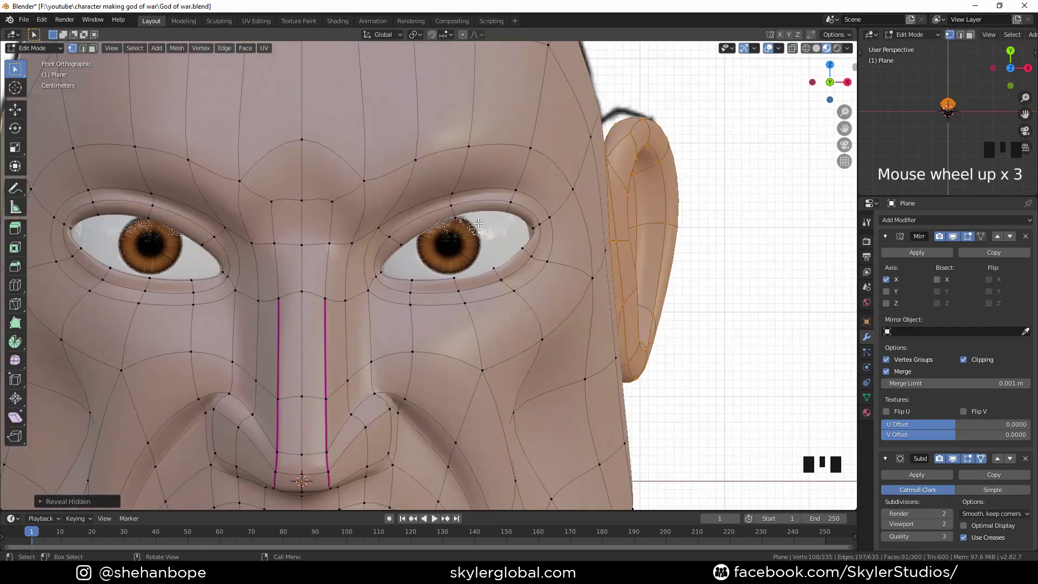
scroll(478, 223, up, 1)
click(390, 230)
key(g)
key(g)
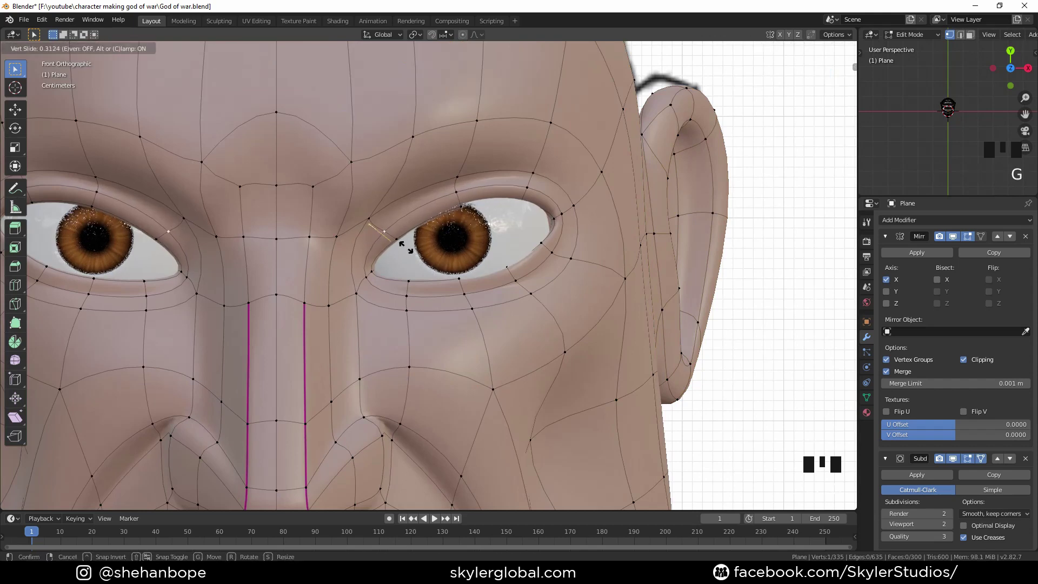
click(407, 229)
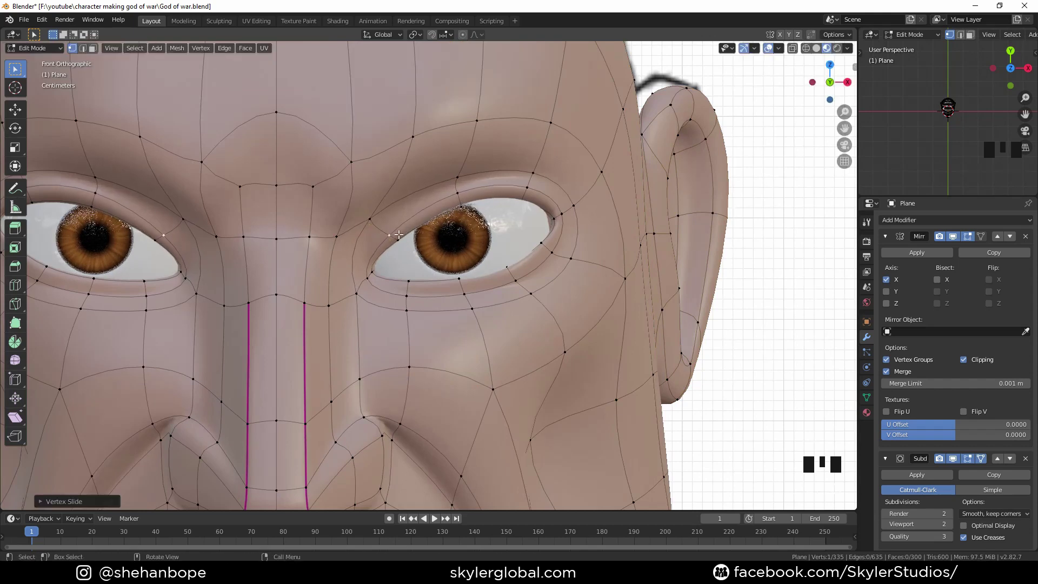
Move the crease vertex above the inner eye corner deeper in the side view, then slightly toward the nose in the front view
key(KP_3)
key(g)
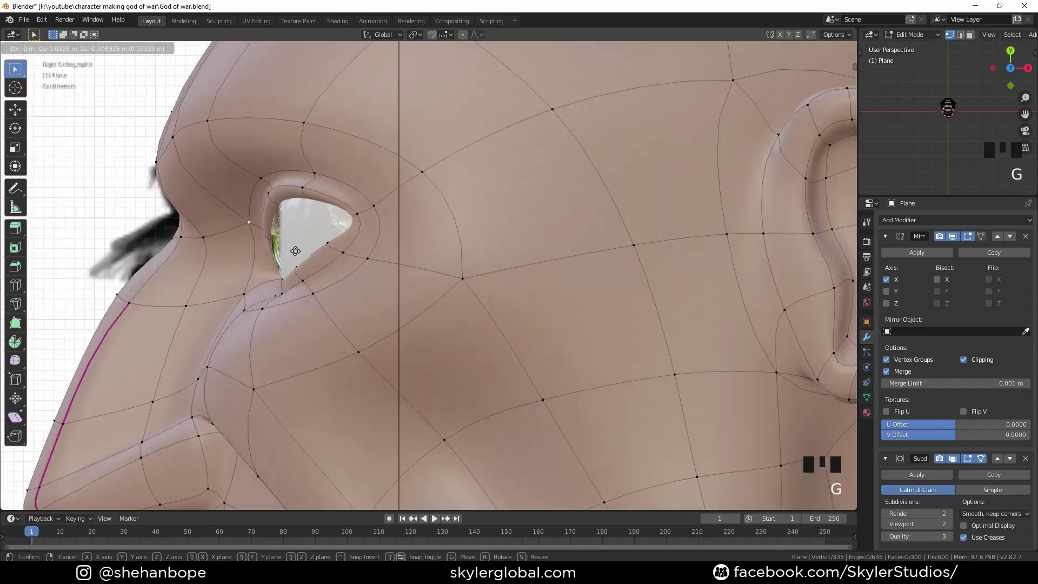
click(312, 249)
middle_drag(312, 248, 357, 245)
key(KP_1)
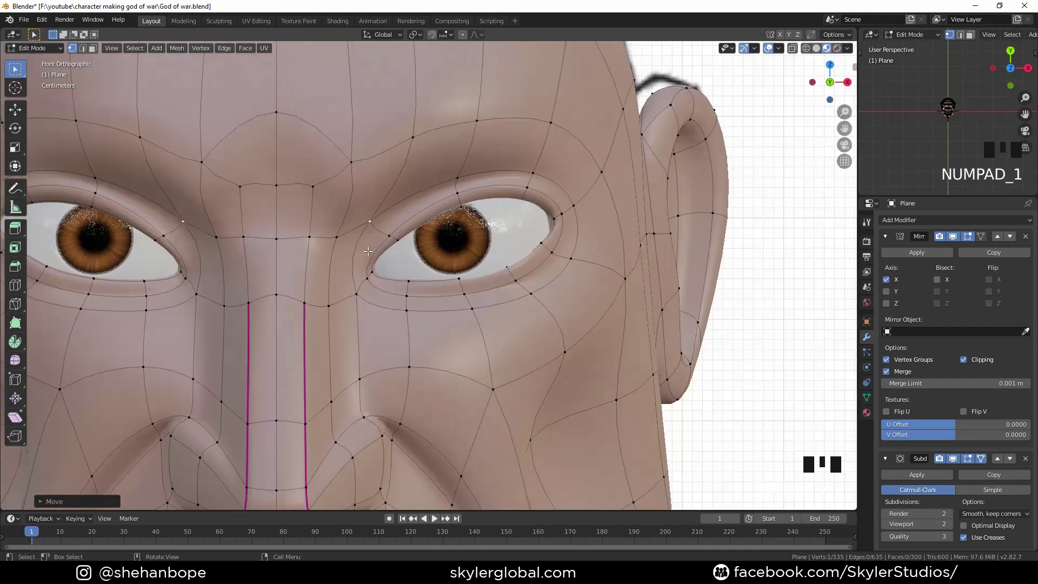
key(g)
click(363, 256)
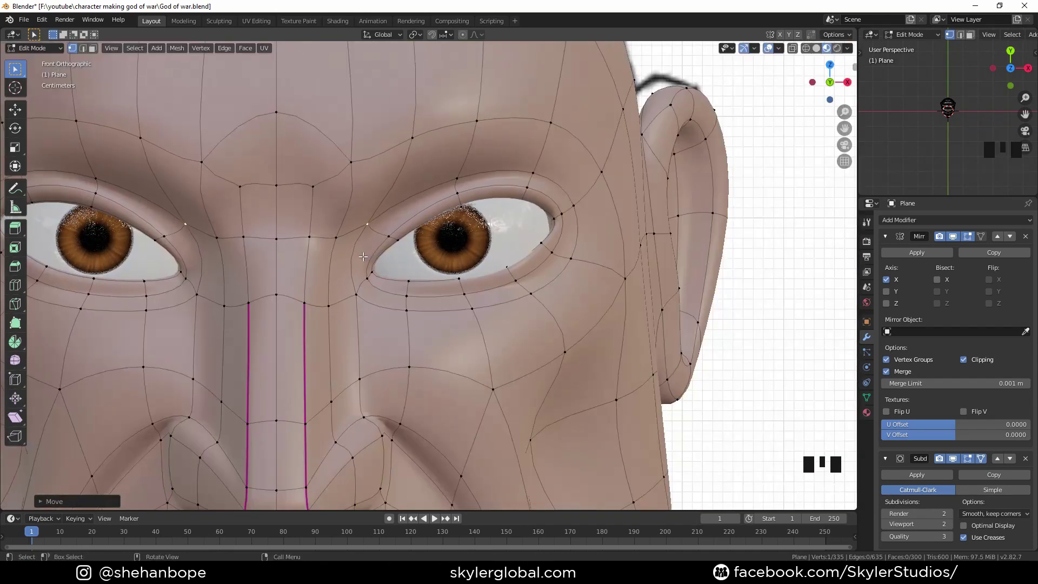
Shift the same crease vertex back toward the eyelid in the front view and adjust its depth in the side view
key(g)
click(410, 252)
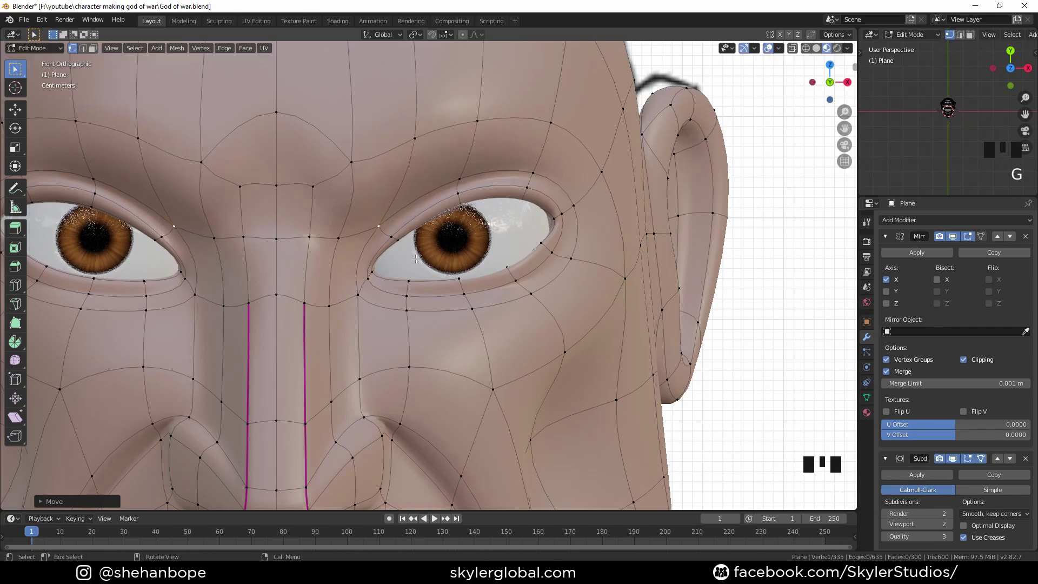
key(KP_3)
key(g)
click(421, 262)
key(KP_1)
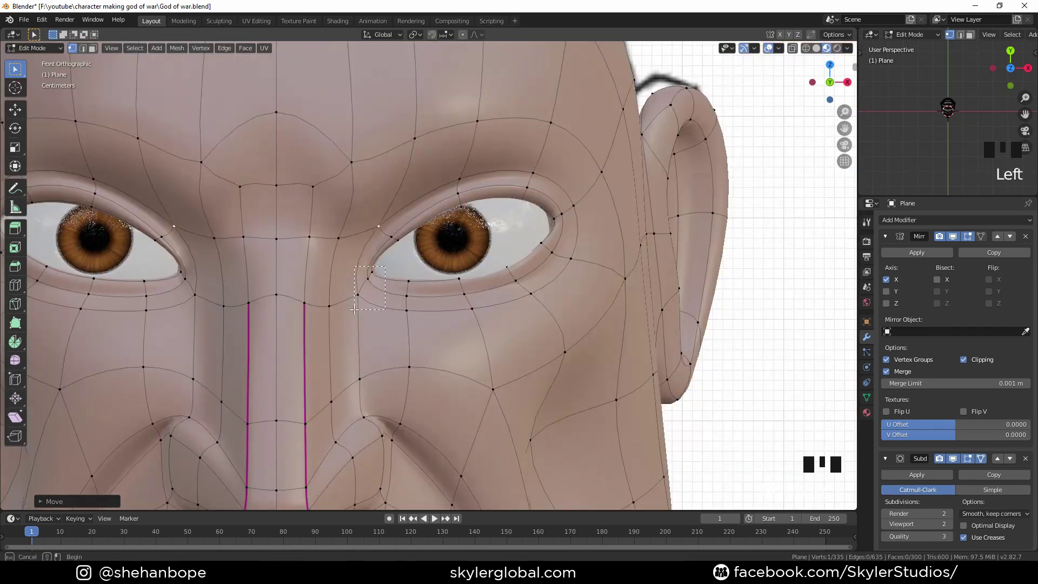
Reposition the vertices around the inner eye corner and lower lid, and return to Object Mode to check the whole face
drag(354, 309, 354, 309)
key(g)
click(398, 307)
click(408, 296)
key(g)
click(417, 294)
key(Tab)
scroll(422, 290, down, 5)
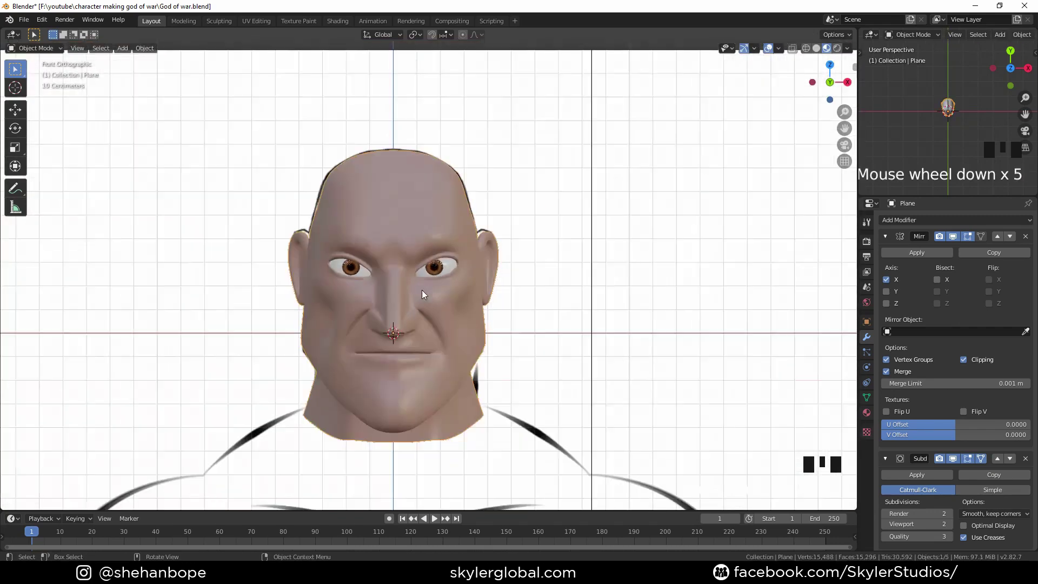
Select the vertices at the side of the upper head and temple in Edit Mode and move them in the front view
key(Tab)
drag(500, 161, 454, 216)
key(g)
click(548, 204)
shift+middle_drag(463, 172, 463, 282)
middle_drag(378, 135, 349, 205)
scroll(349, 206, down, 1)
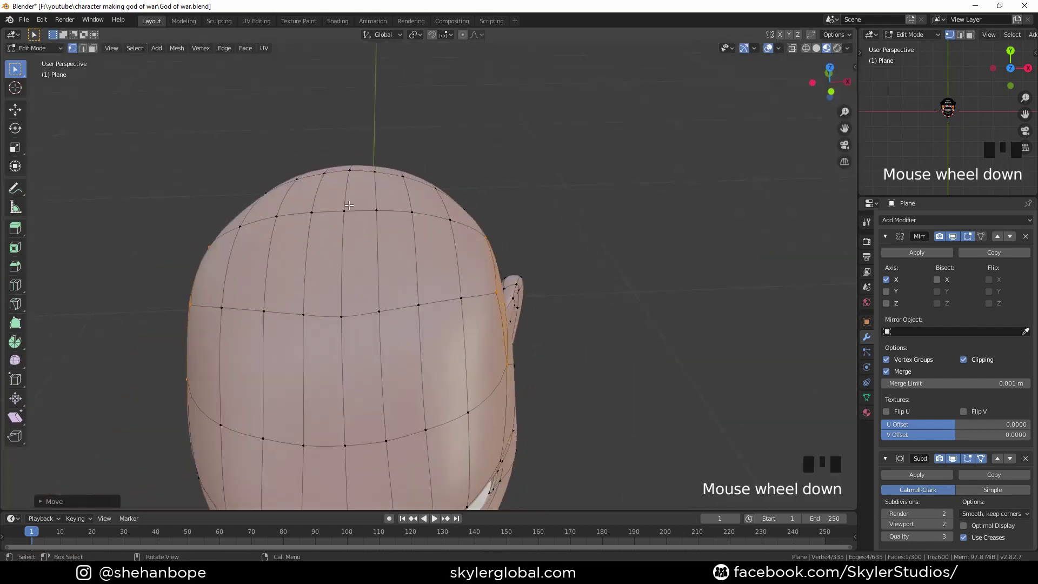
Adjust the head profile by moving the upper-forehead centreline vertex in the side view
key(KP_3)
drag(678, 270, 679, 270)
key(g)
alt+middle_drag(679, 270, 432, 167)
click(543, 273)
key(Tab)
key(Tab)
Select three neighbouring vertices in the upper-forehead row from the centreline outward, rotate them, and edge-slide them to even out the row
key(KP_1)
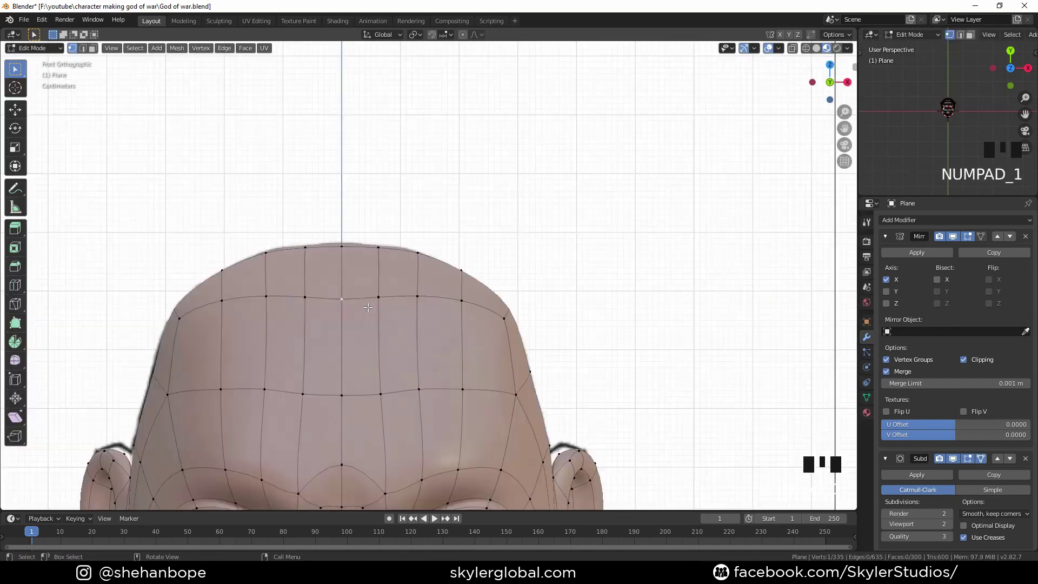
scroll(379, 292, up, 1)
click(324, 303)
shift+click(368, 300)
shift+click(414, 300)
key(r)
click(655, 395)
key(g)
key(g)
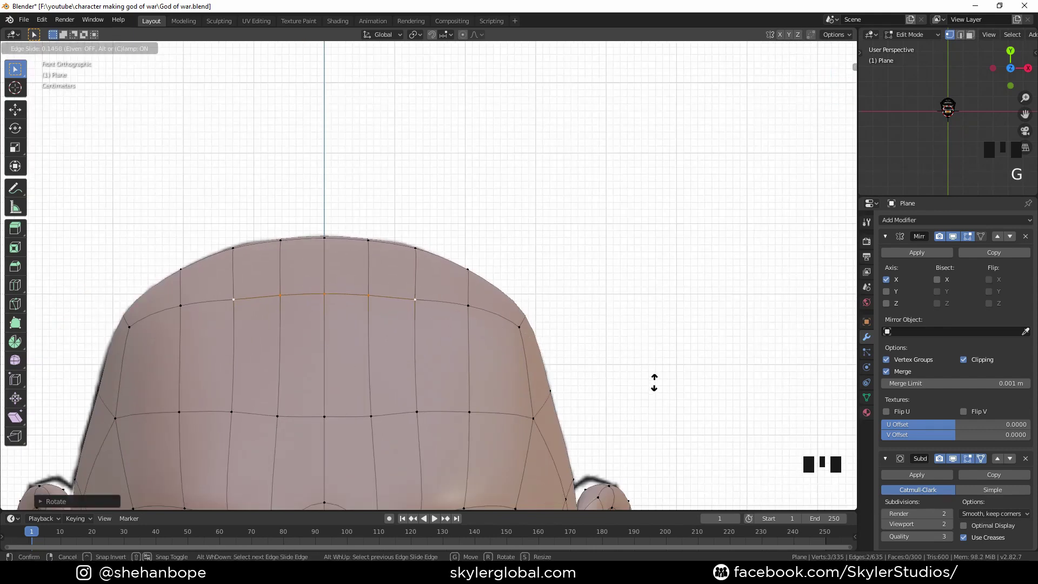
click(656, 373)
Move the selected upper-forehead vertices along Y in the side view to follow the reference profile, and check the head in Object Mode
scroll(635, 370, down, 4)
key(Tab)
middle_drag(616, 368, 426, 312)
scroll(426, 312, up, 1)
key(Tab)
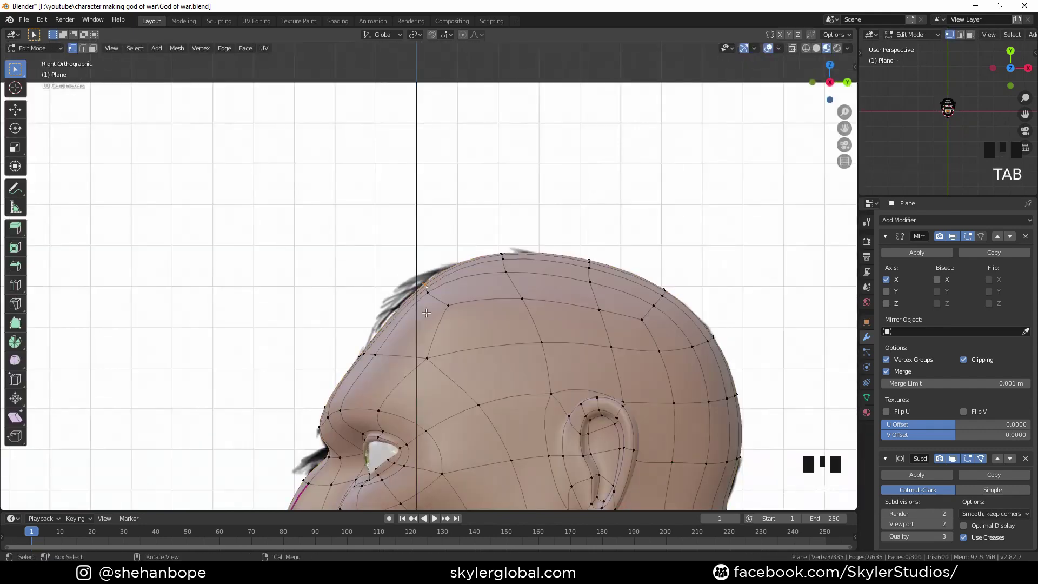
key(g)
key(y)
click(373, 295)
key(Tab)
scroll(373, 298, down, 3)
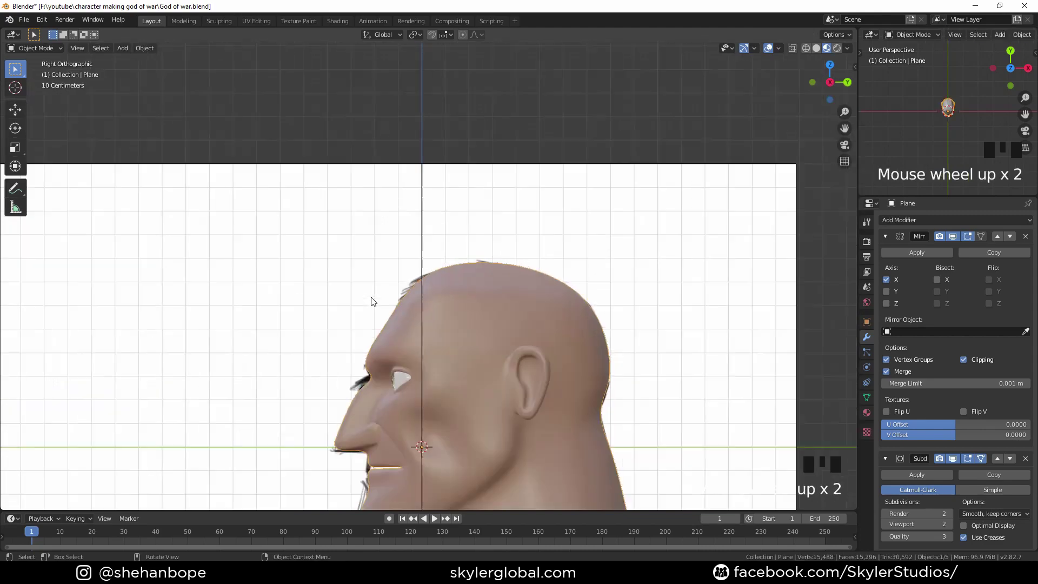
Adjust the side of the lower face in the side view and check the head from the front in Object Mode
scroll(373, 301, up, 2)
shift+middle_drag(446, 503, 446, 314)
key(Tab)
key(g)
click(497, 287)
middle_drag(497, 286, 570, 294)
key(Tab)
key(KP_1)
scroll(614, 294, down, 2)
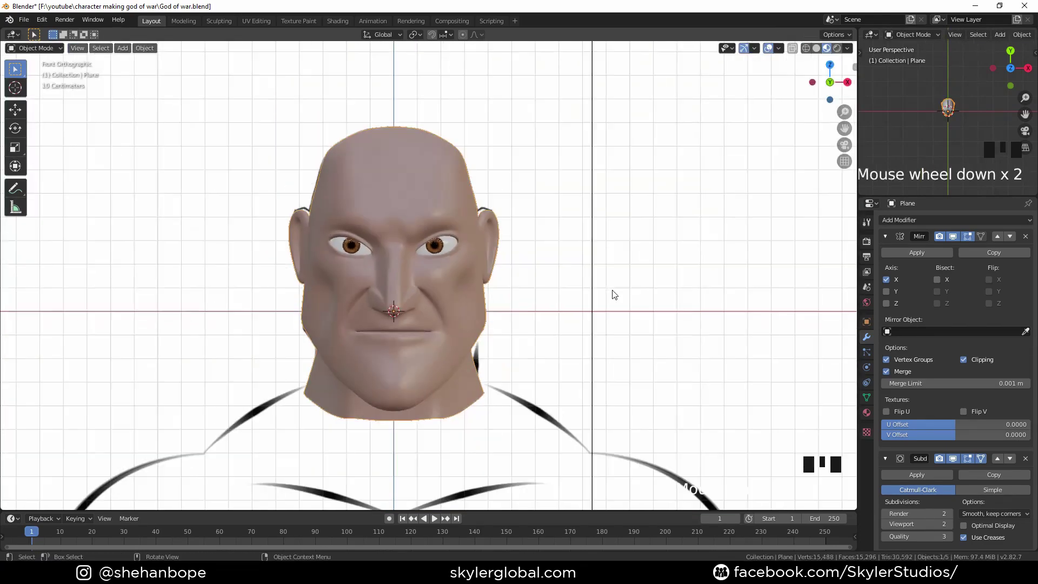
Edge-slide the cheek edge between the mouth and the jaw in the side view
scroll(507, 342, up, 3)
key(Tab)
middle_drag(586, 375, 443, 310)
key(KP_3)
key(g)
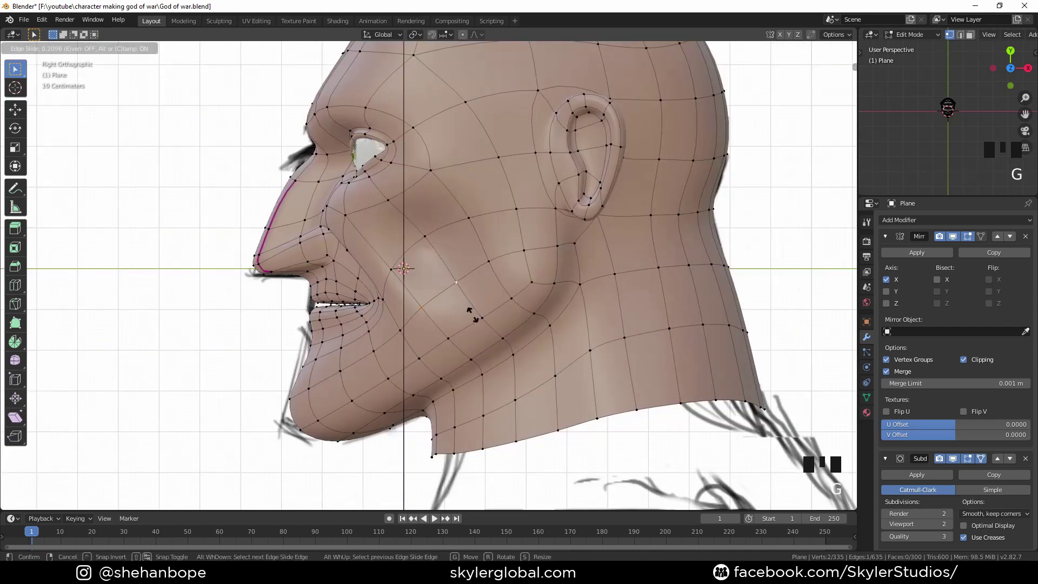
click(458, 286)
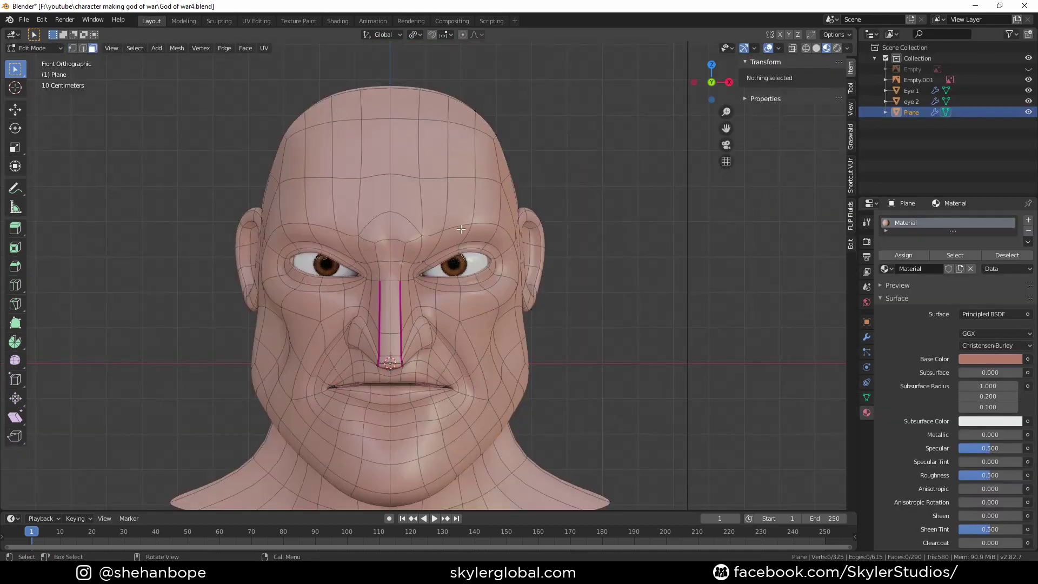
Select the four brow faces above the eye, from the nose side to the temple
click(460, 227)
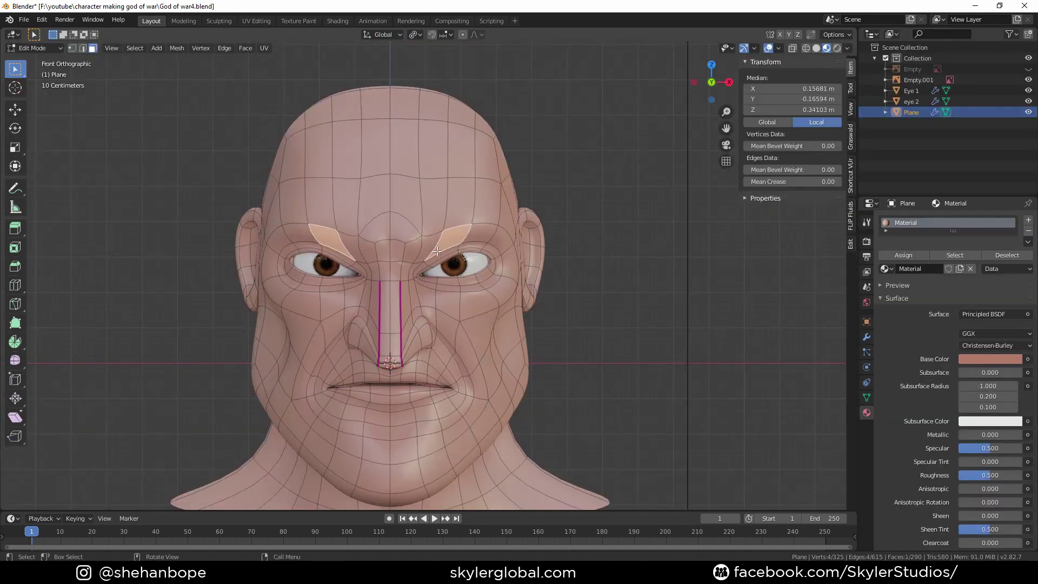
scroll(437, 250, up, 1)
shift+click(427, 241)
shift+click(494, 225)
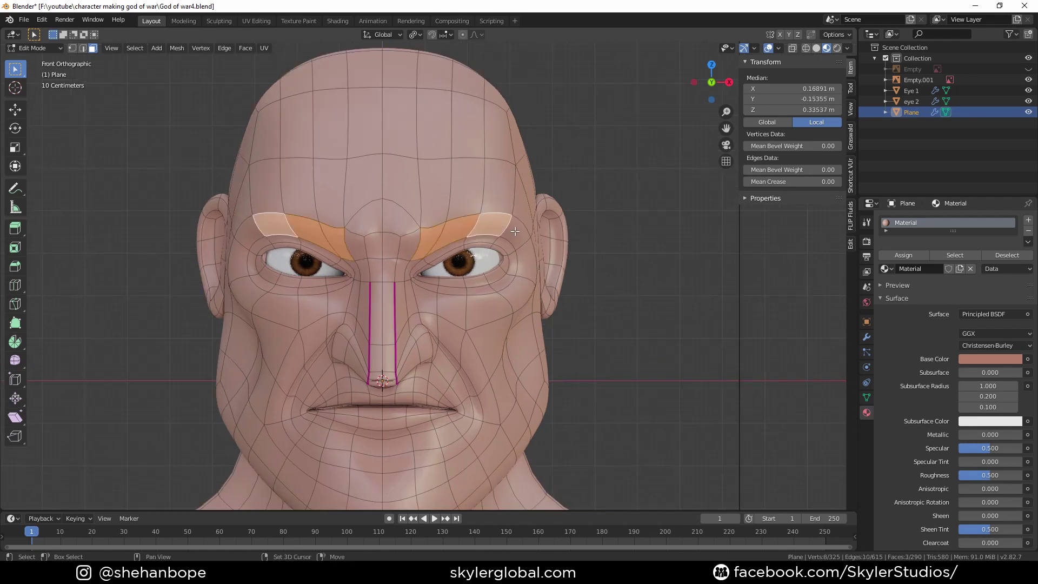
shift+click(520, 233)
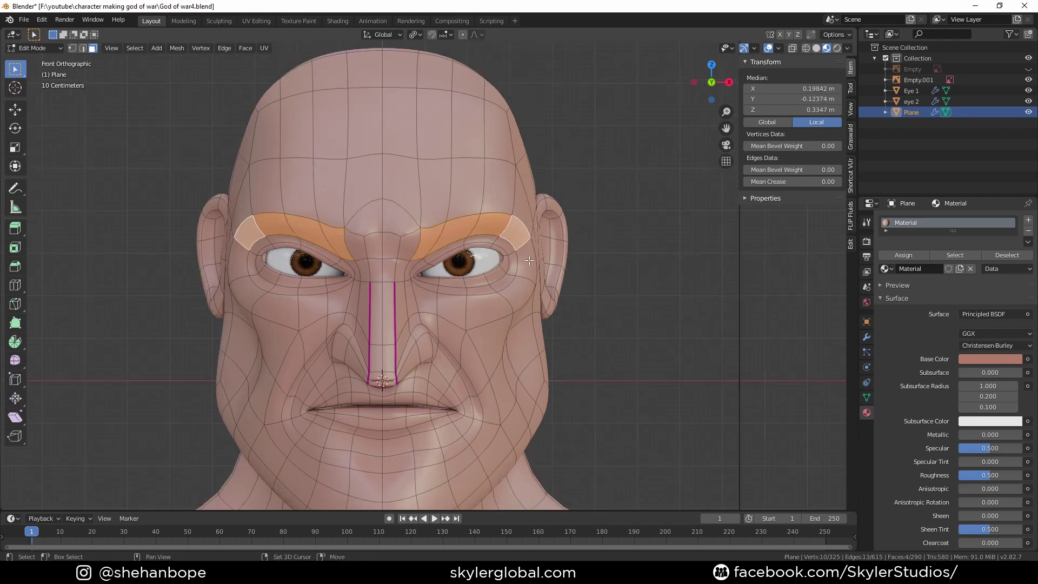
Duplicate the selected brow faces in place, separate them into their own object, and select that object in Object Mode
key(e)
click(537, 243)
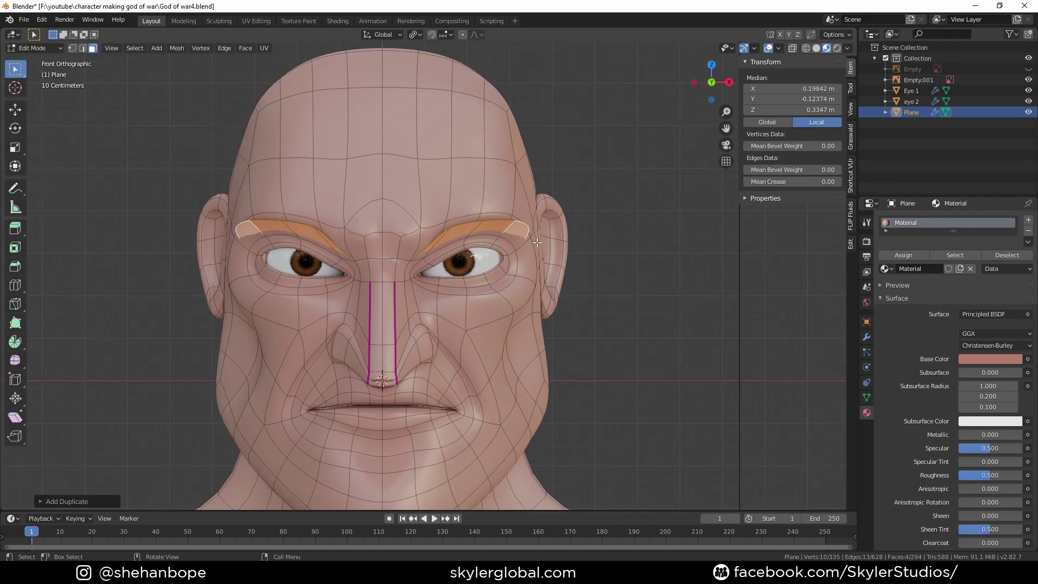
key(p)
click(536, 243)
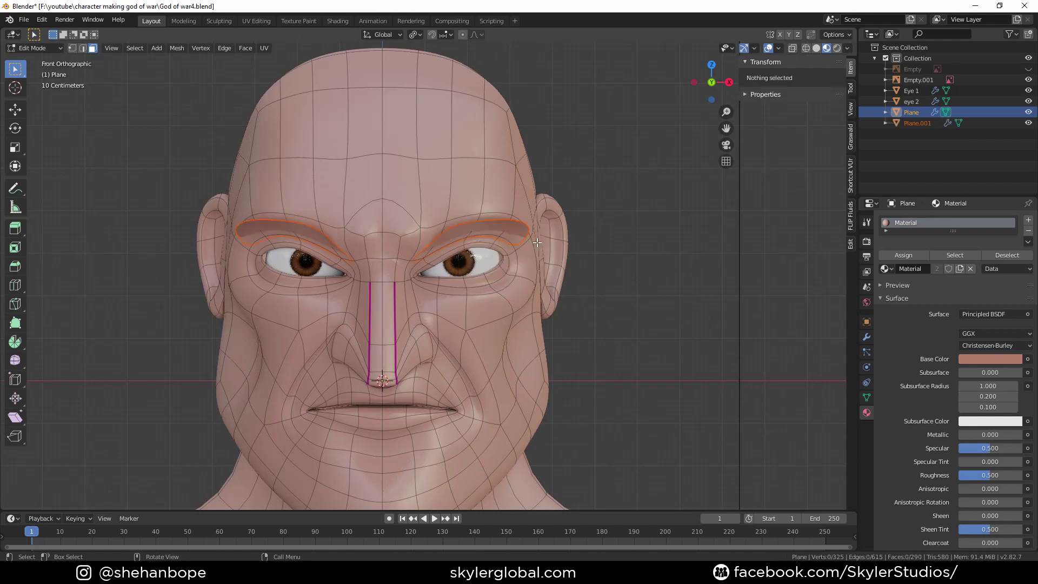
key(Tab)
click(518, 229)
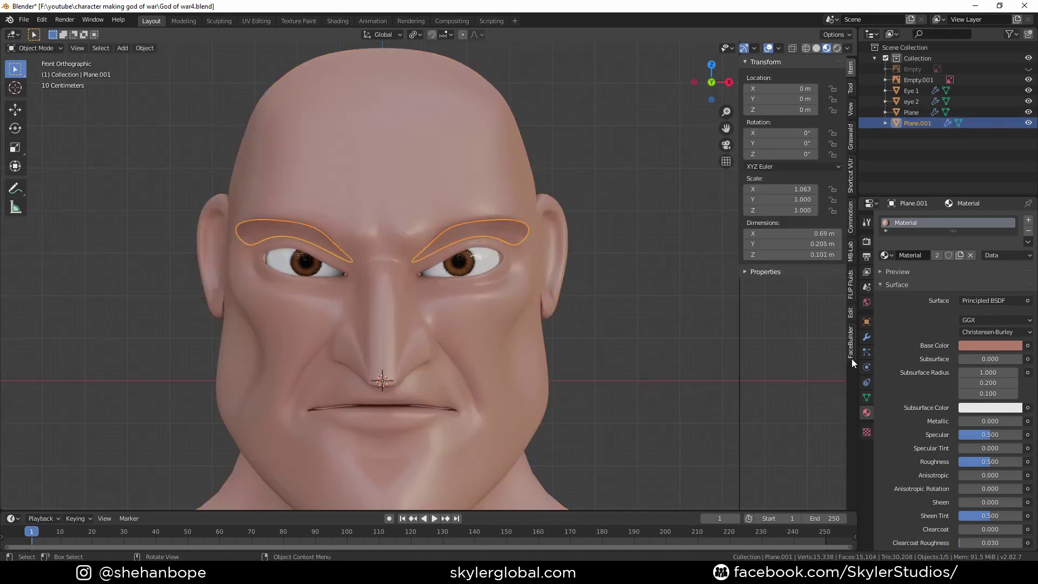
Remove the shared skin material from the eyebrow object and create a new material in a fresh slot
click(866, 337)
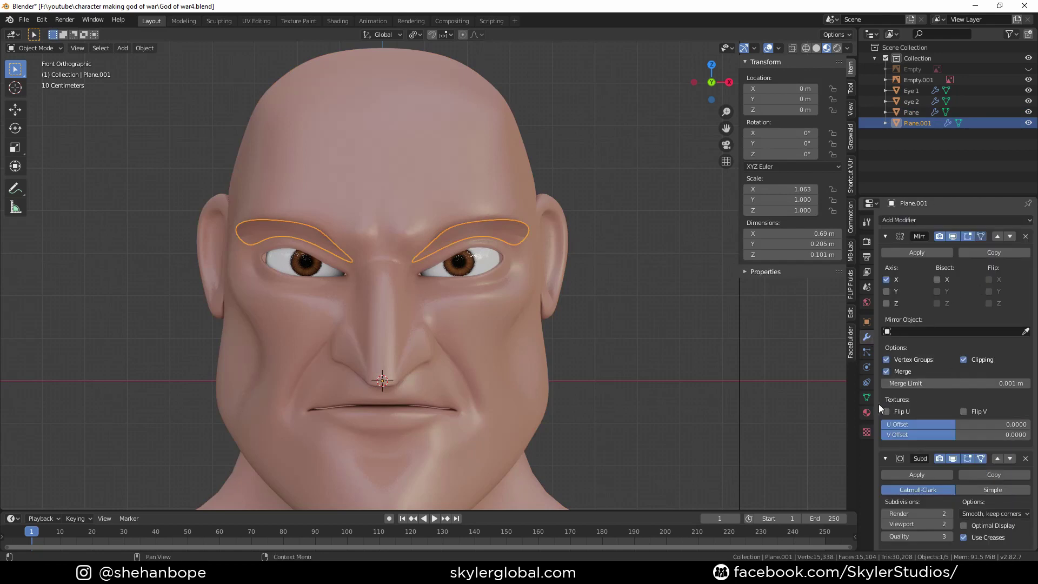
click(868, 413)
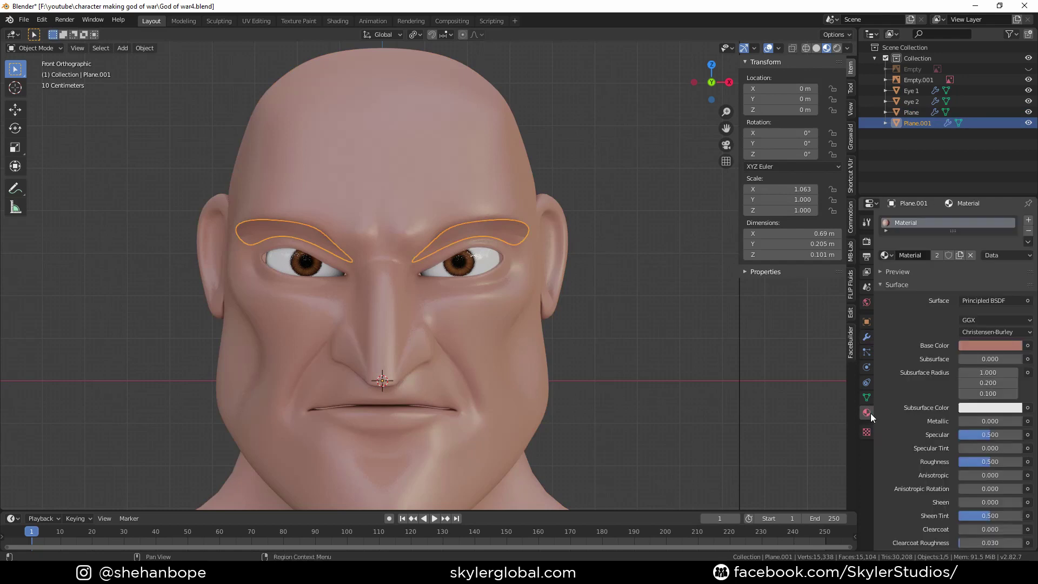
click(1028, 231)
click(1029, 221)
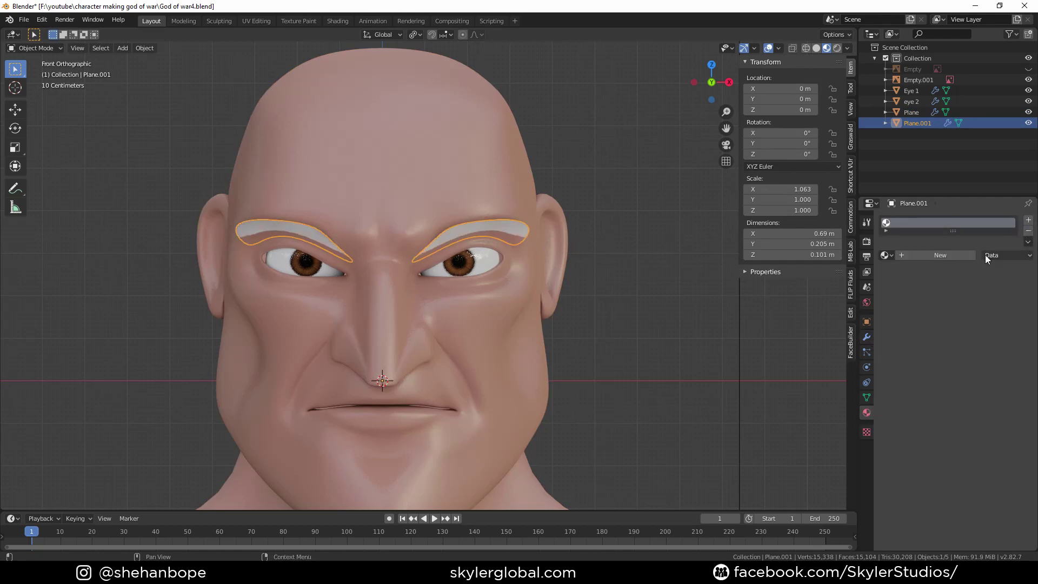
click(943, 255)
Set the eyebrow material's Base Color to black and deselect the eyebrows
click(984, 342)
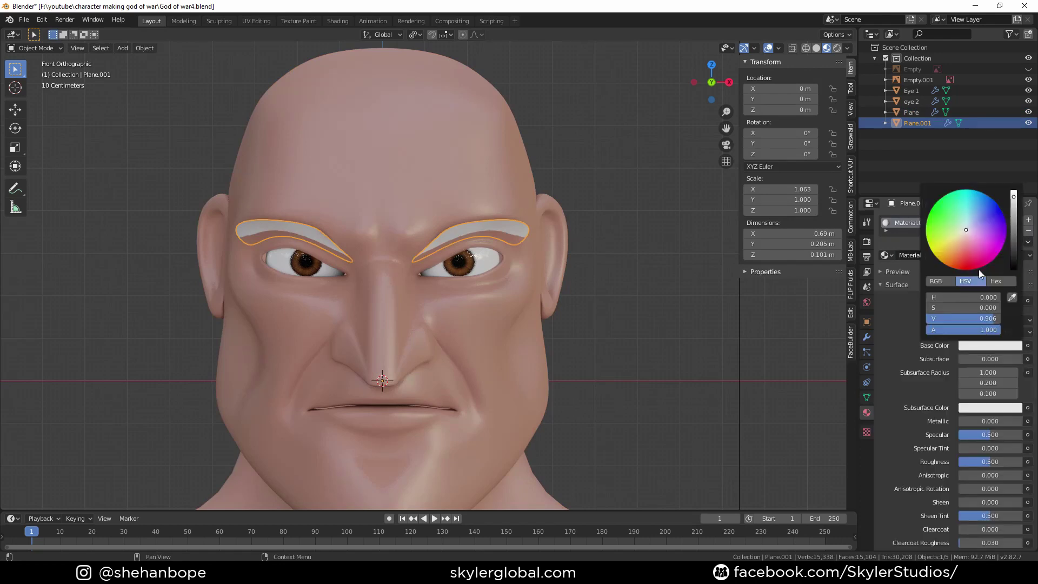
drag(1013, 227, 1013, 269)
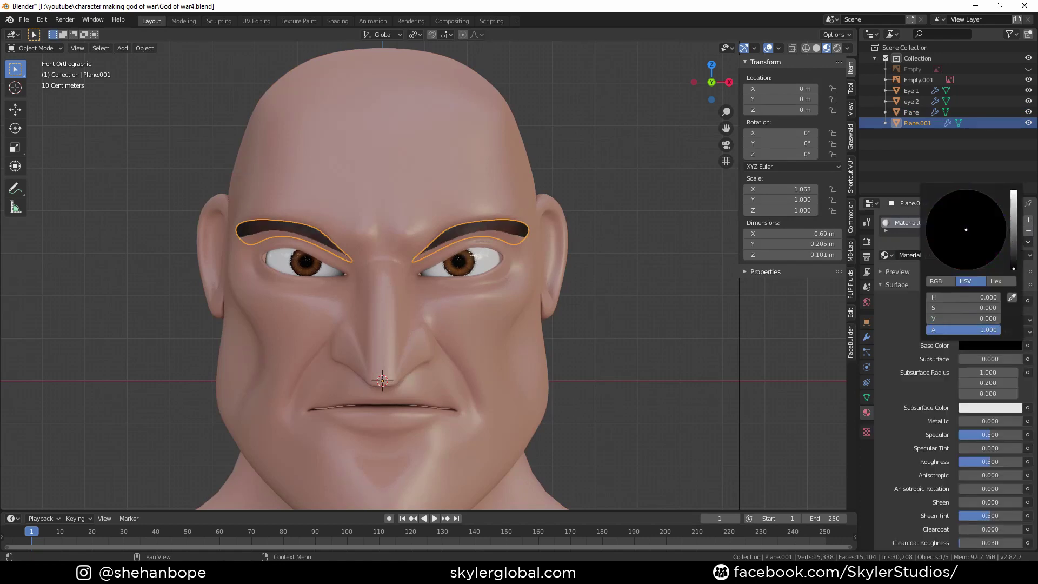
click(668, 262)
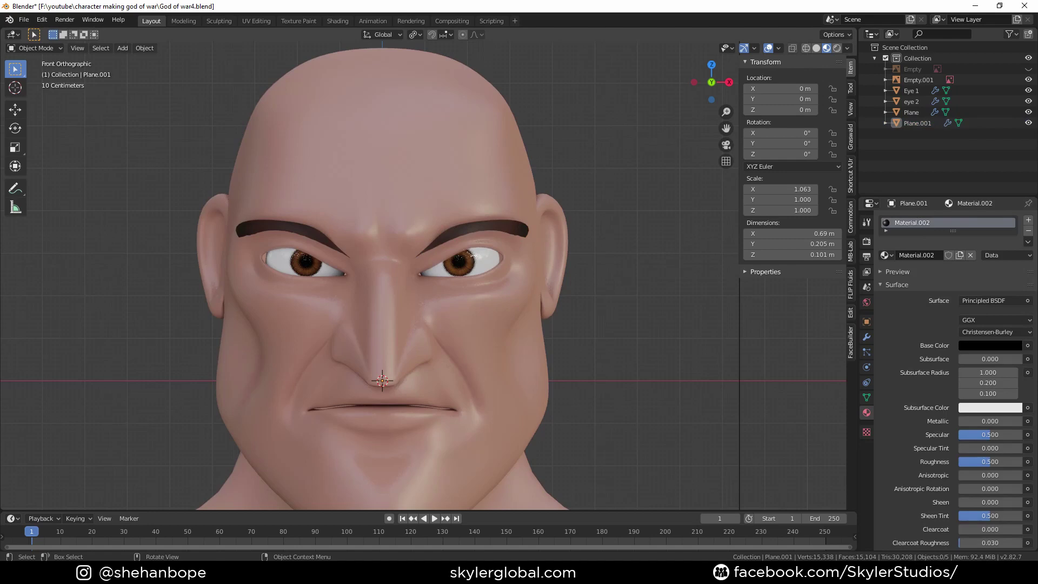
Show the hidden front reference image Empty, duplicate it, and place the copy at about X 2.996 m, Z -3.628 m
click(1028, 69)
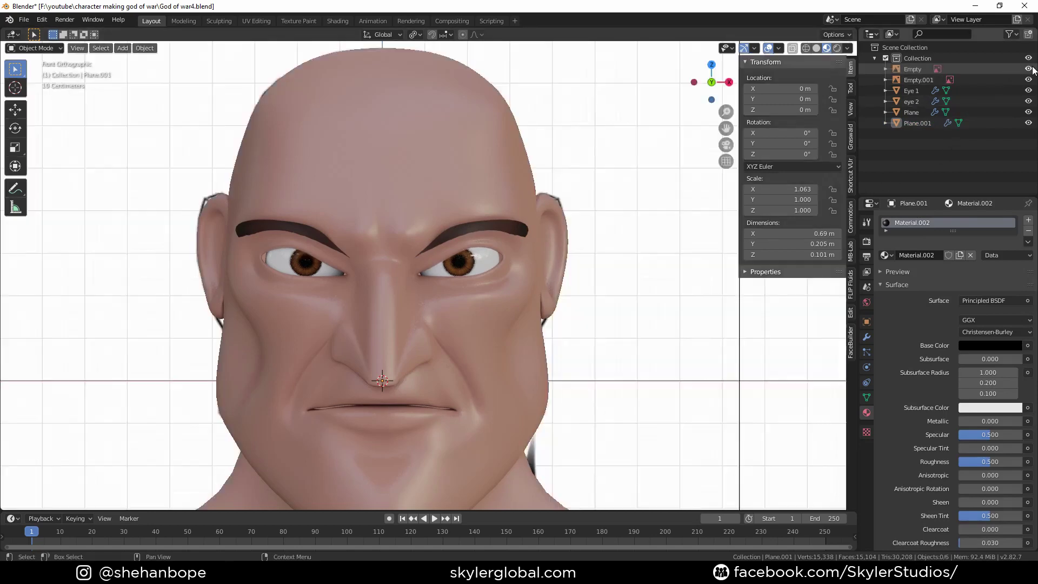
scroll(453, 315, down, 8)
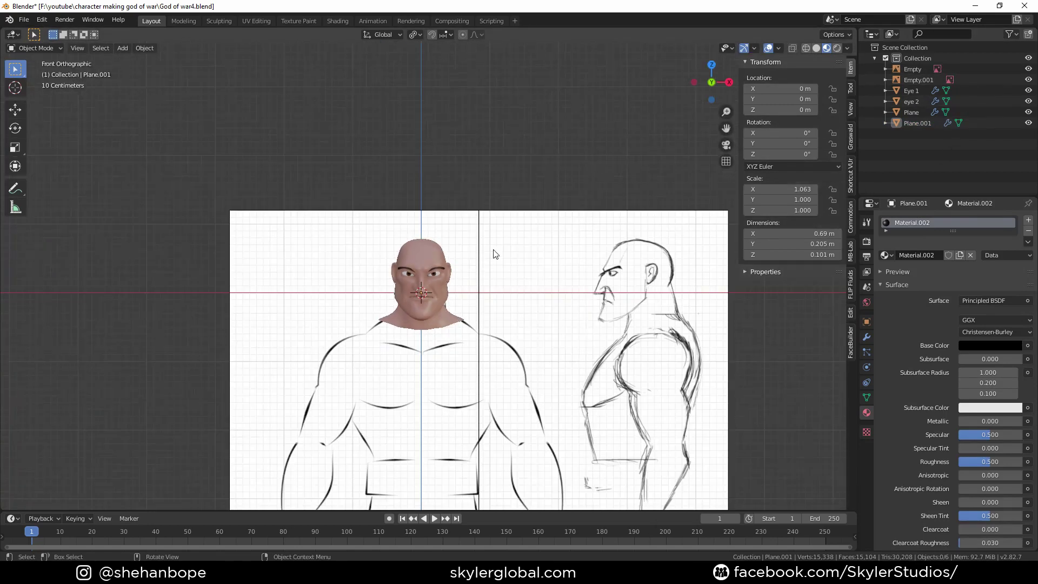
click(493, 254)
scroll(492, 252, down, 4)
key(shift+d)
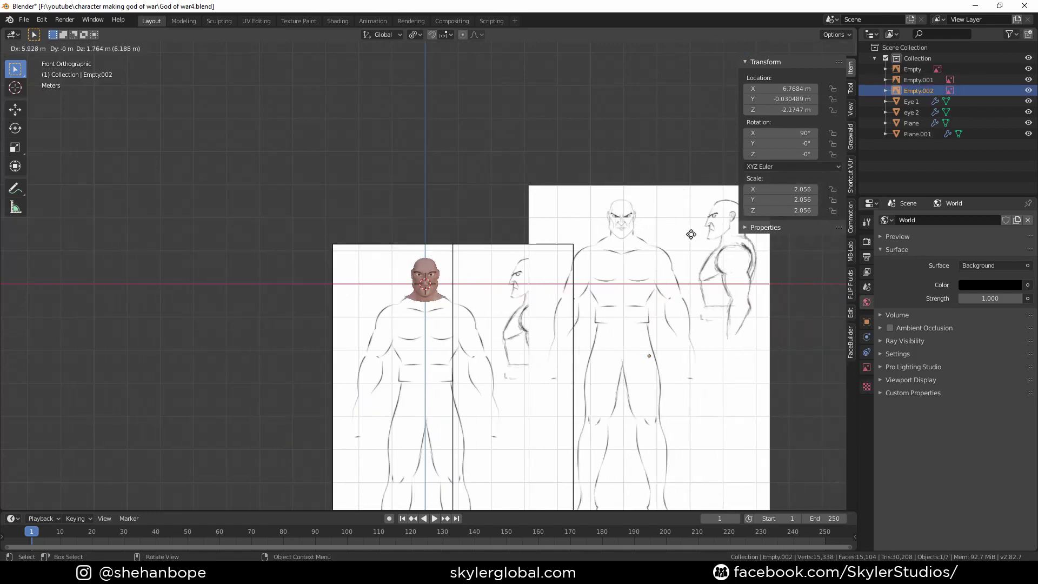
click(573, 283)
Move the copied reference image along Y to -0.30359 m
key(g)
key(y)
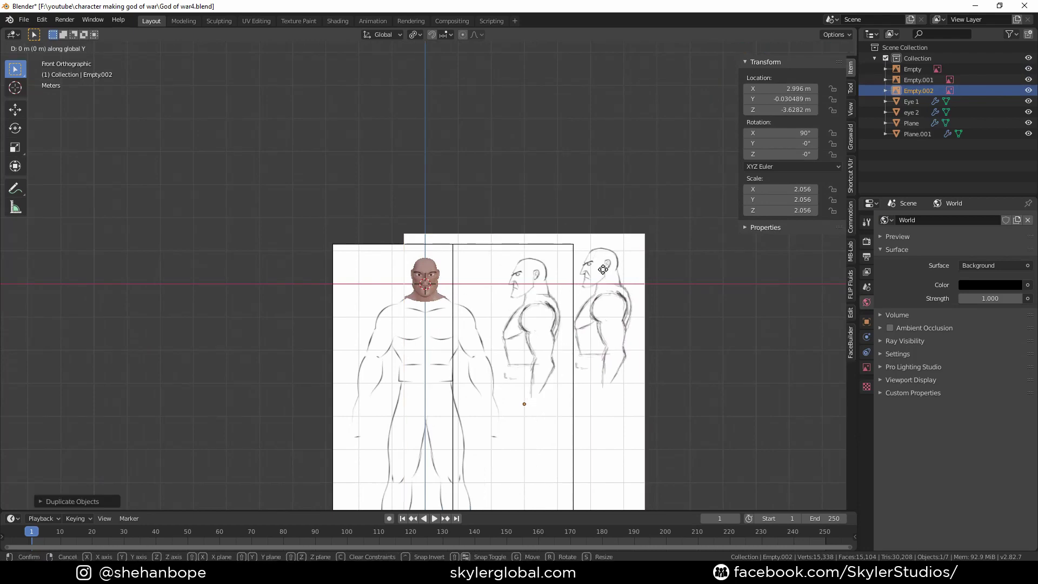
click(481, 305)
Move the copied front reference image beside the 3D head, to about X 1.93 m, Z -4.00 m
scroll(483, 314, up, 4)
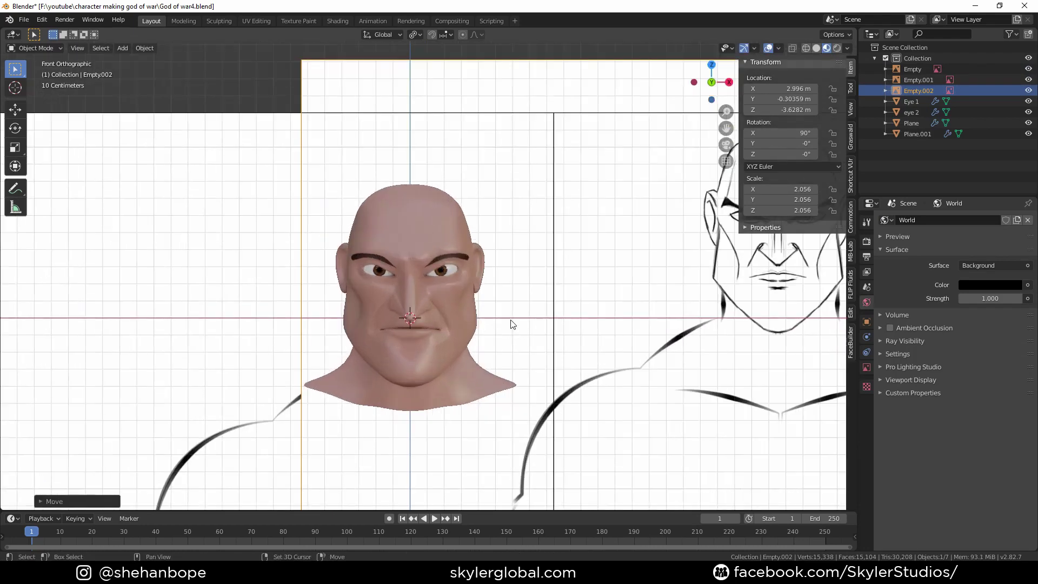
scroll(399, 309, up, 2)
click(624, 270)
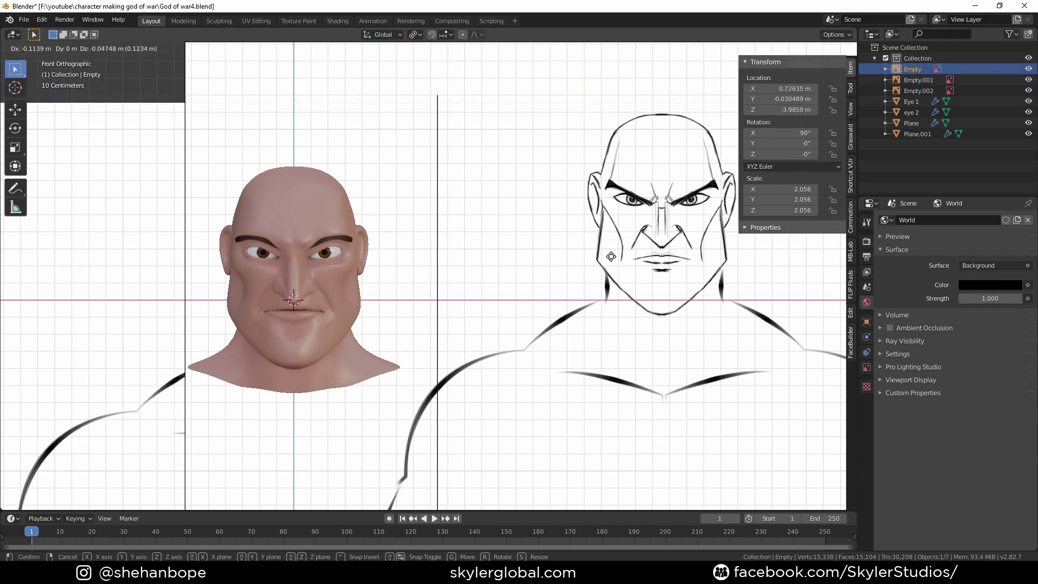
click(657, 185)
key(g)
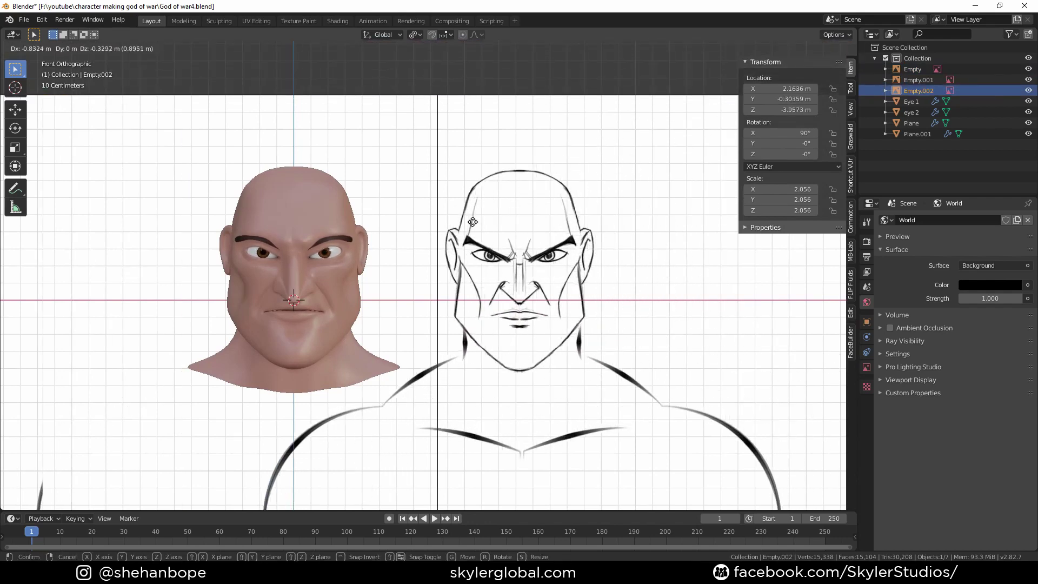
click(436, 234)
scroll(434, 231, up, 2)
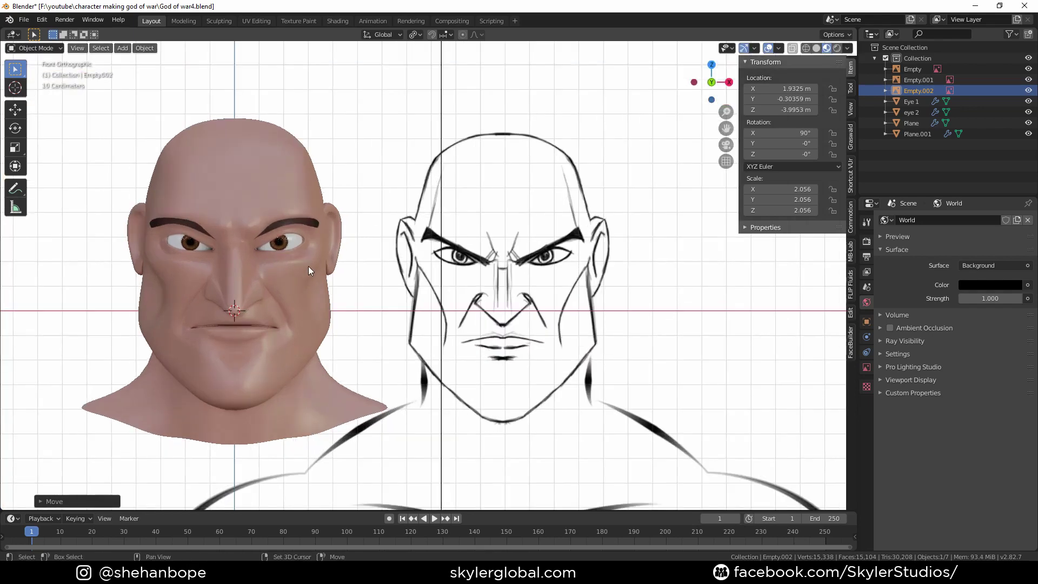
Select the eyebrow object and extrude its edge line upward along Z by about 0.02 m to form a strip
shift+middle_drag(308, 267, 463, 236)
shift+middle_drag(457, 200, 420, 233)
scroll(417, 251, up, 2)
click(411, 238)
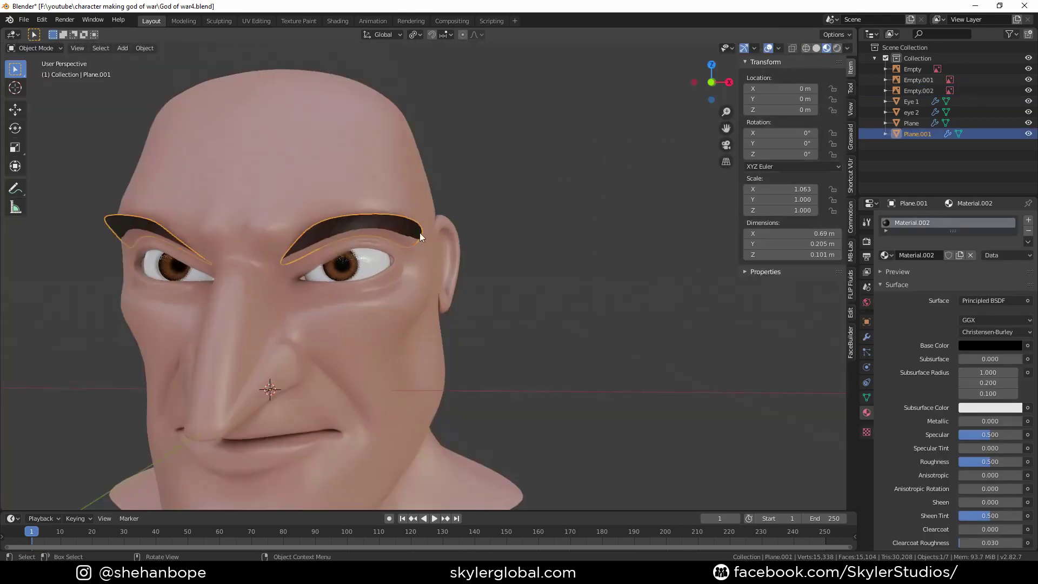
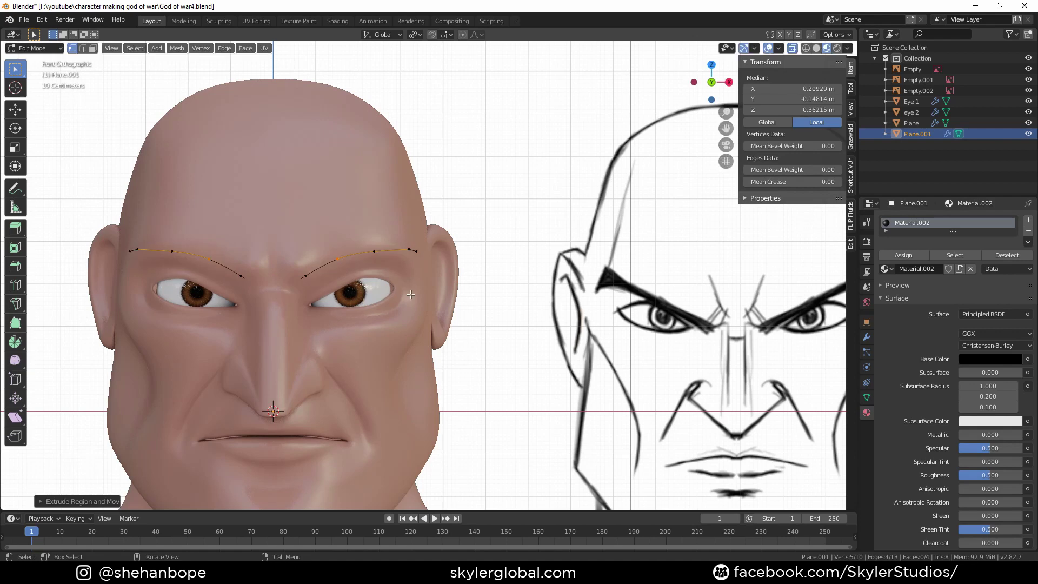
key(e)
key(z)
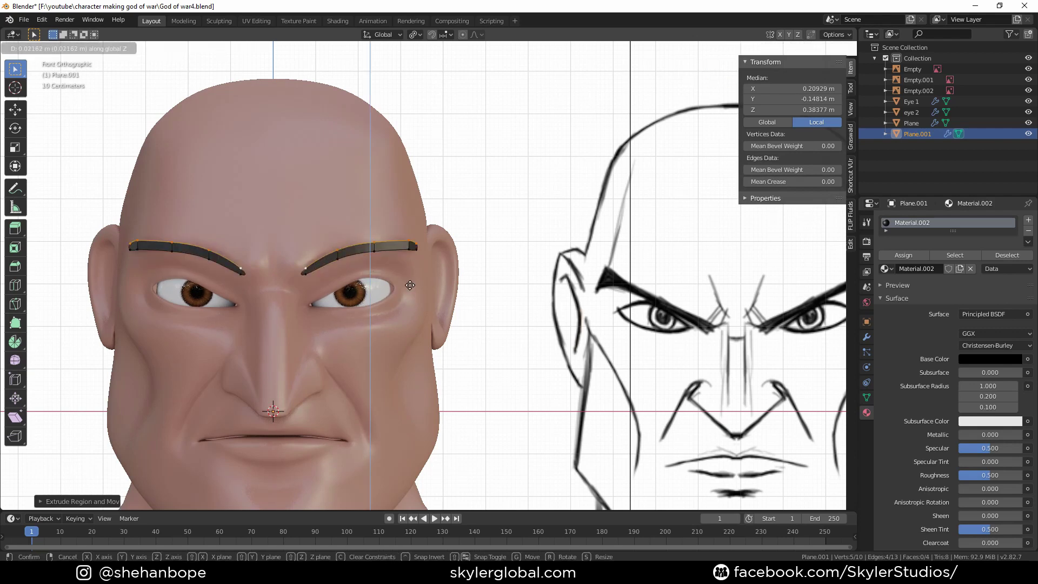
click(410, 284)
Stretch the eyebrow's outer end edge along Z and lower it to a local Z of about 0.375 m
scroll(409, 285, down, 2)
shift+middle_drag(409, 284, 386, 310)
scroll(385, 306, up, 3)
click(377, 293)
shift+click(377, 280)
scroll(421, 305, down, 1)
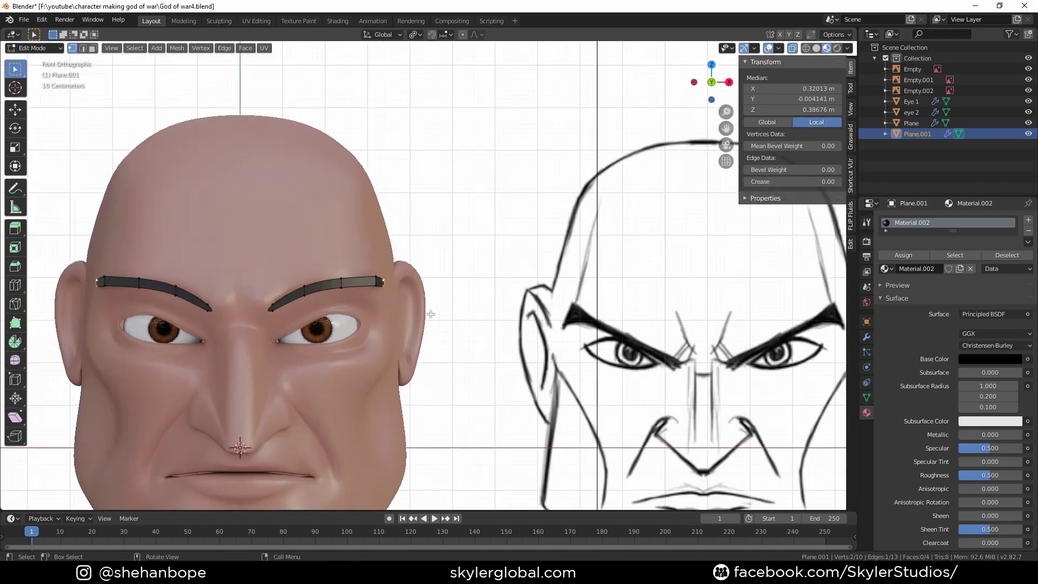
key(s)
key(z)
click(536, 335)
key(g)
key(z)
click(468, 339)
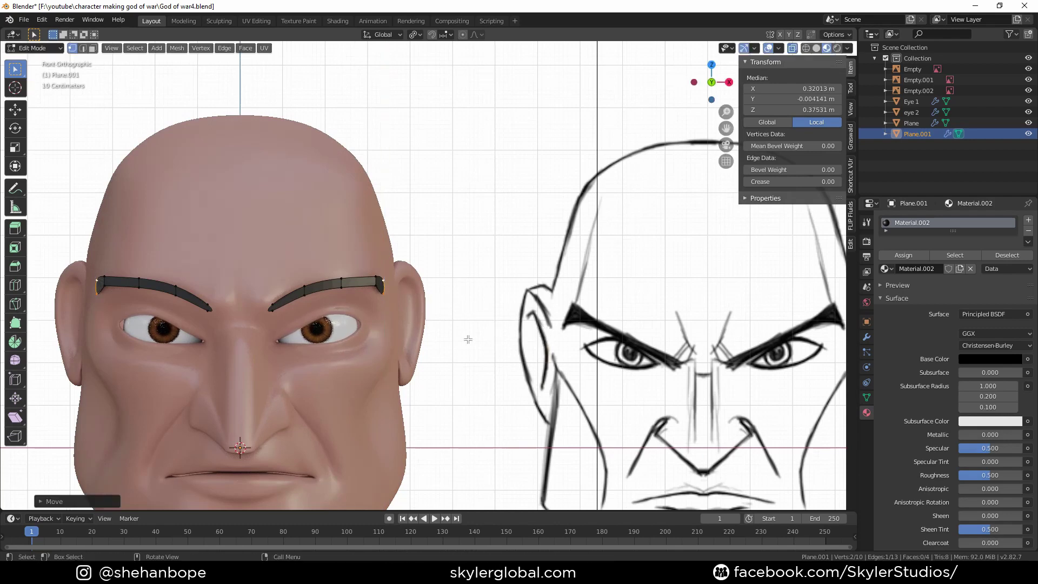
Lower the bottom vertex beside the eyebrow's outer end along Z and add an edge loop slid fully to the outer tip
click(382, 294)
key(g)
key(z)
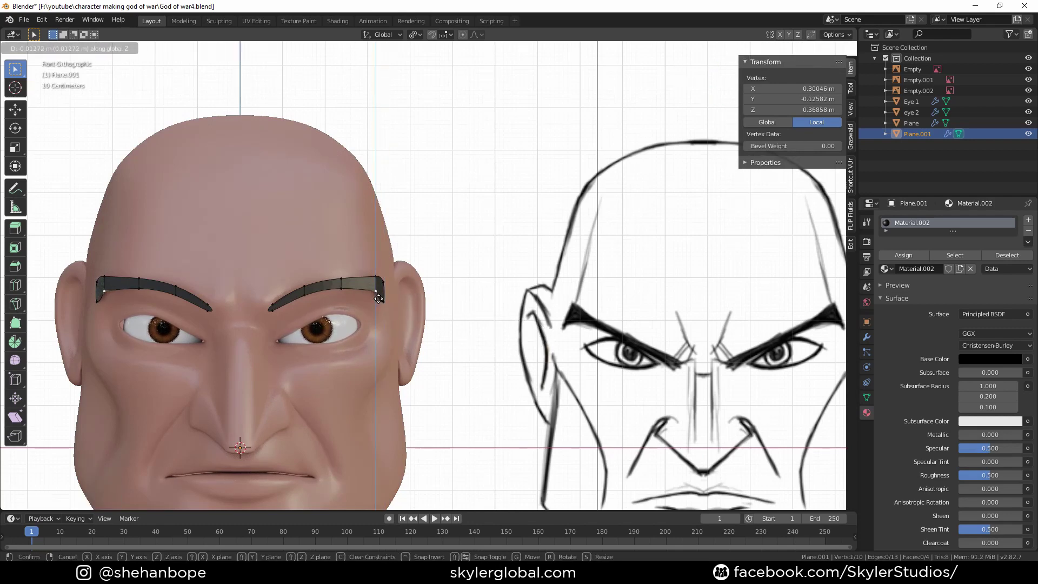
click(382, 304)
key(ctrl+r)
click(381, 276)
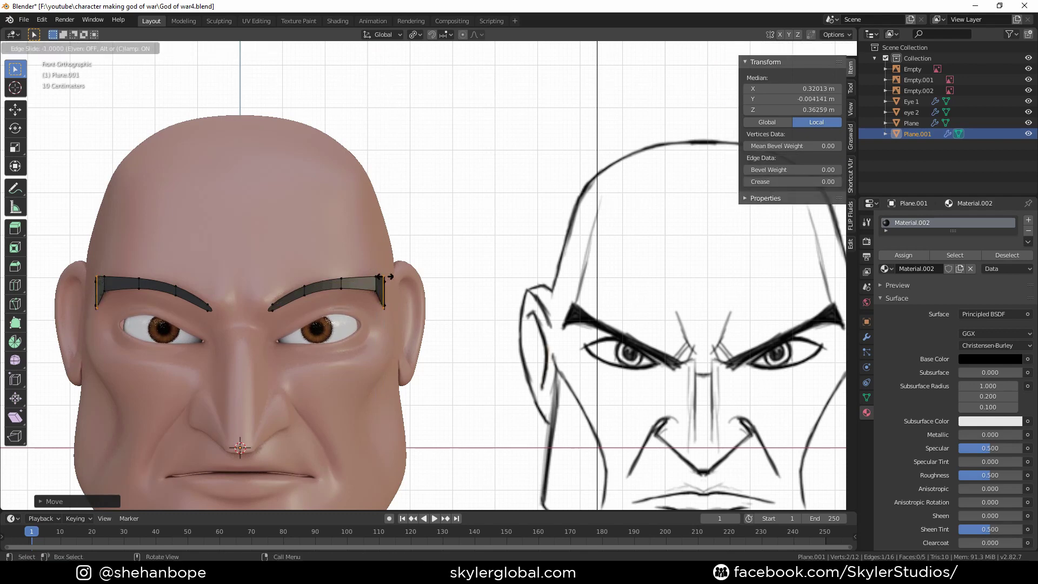
click(386, 276)
Reposition the lower and upper vertices beside the eyebrow's outer end, bringing the lower one inward to about X 0.291 m
click(377, 292)
key(g)
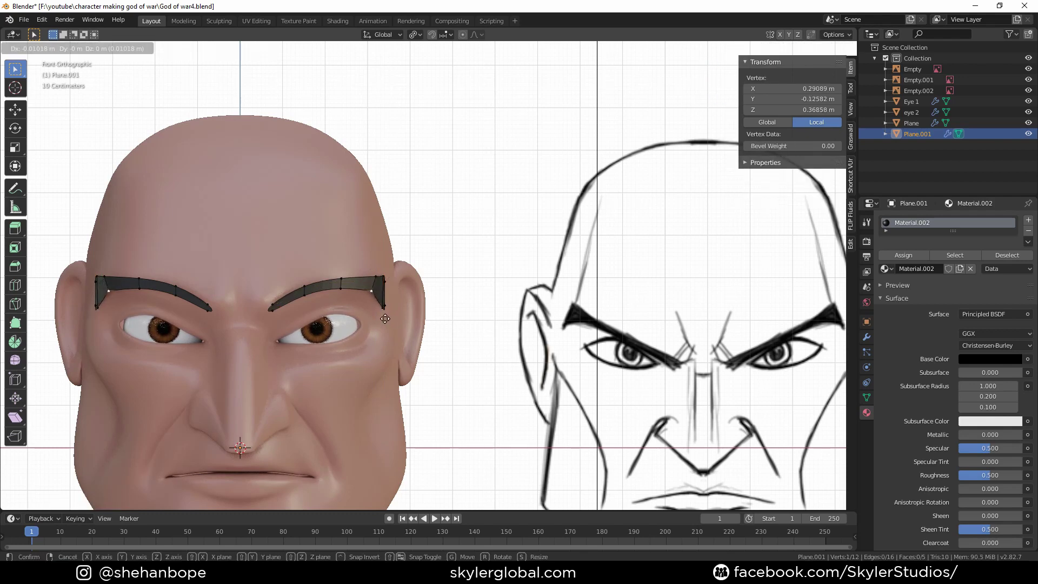
click(383, 317)
key(g)
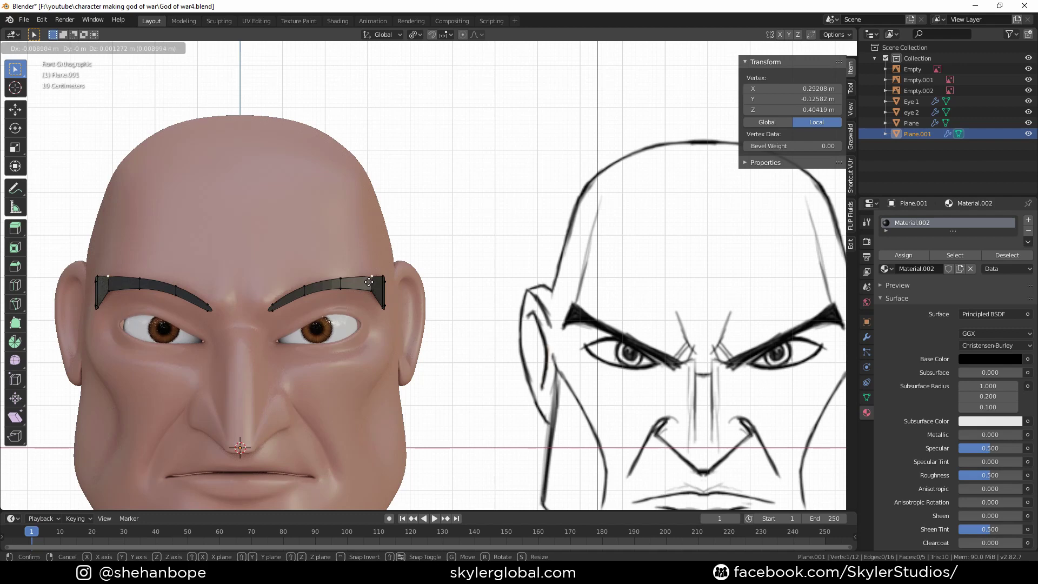
right_click(368, 281)
key(g)
click(376, 275)
drag(368, 306, 368, 307)
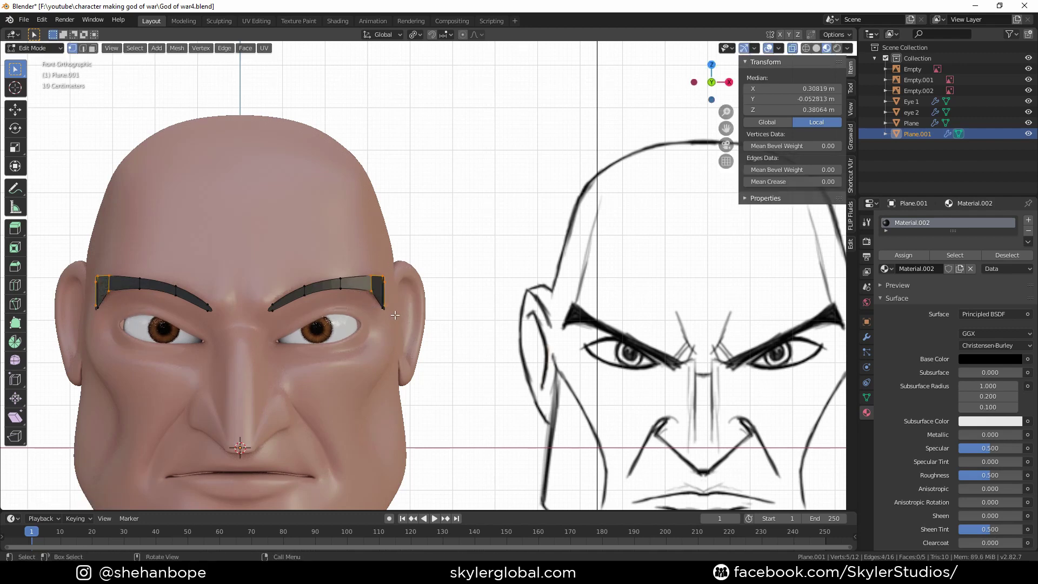
click(385, 309)
Add an edge loop near the eyebrow's inner tip and move the inner end vertices down along Z
key(ctrl+r)
click(287, 298)
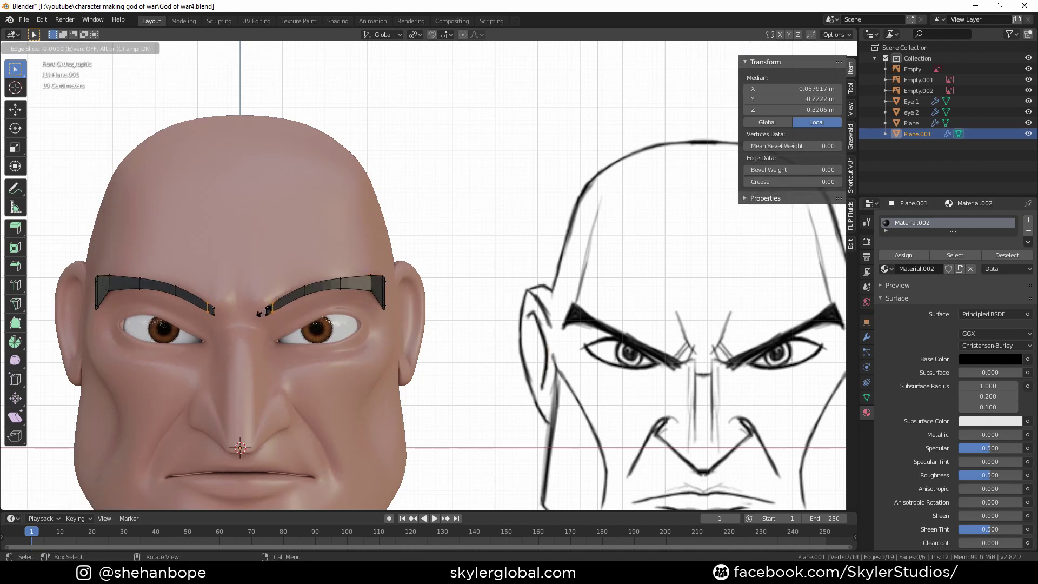
click(254, 289)
drag(285, 321, 285, 322)
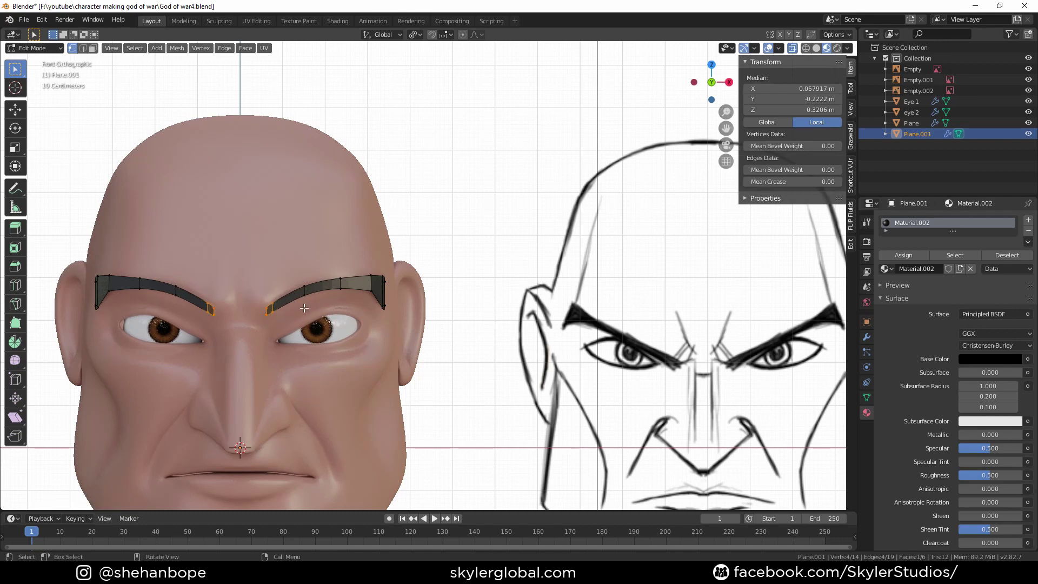
key(g)
key(z)
click(315, 338)
Lower the eyebrow's two middle edge loops along Z to straighten its slant toward the nose
alt+click(306, 294)
key(g)
key(z)
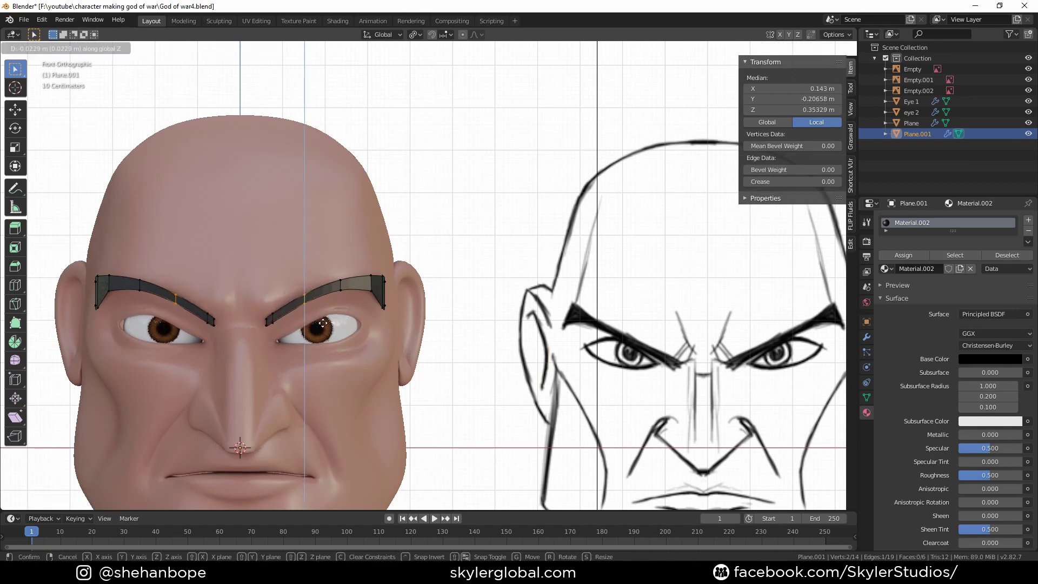
click(324, 327)
click(343, 300)
key(g)
key(z)
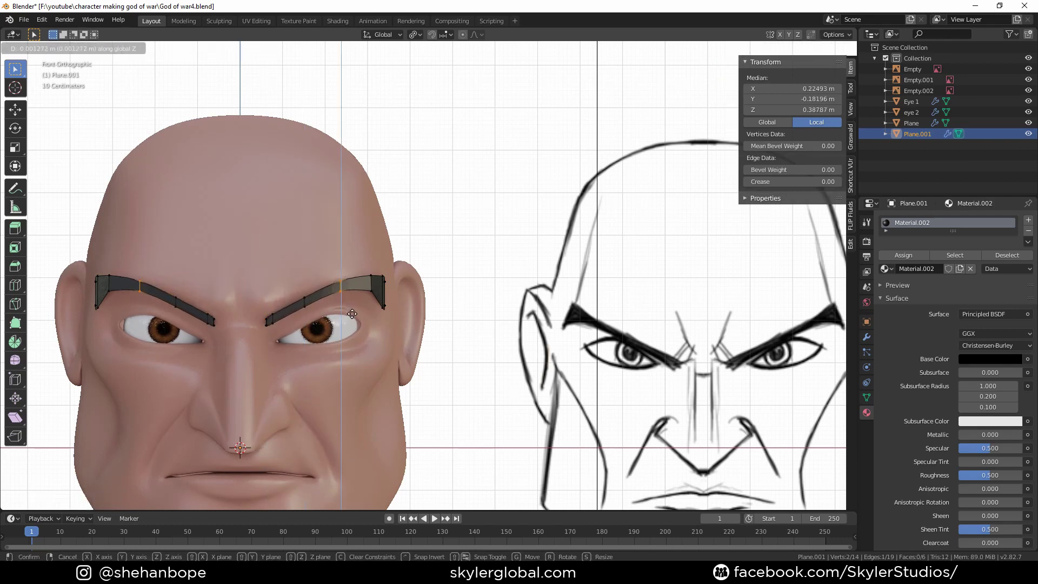
click(352, 315)
Raise the vertices of the eyebrow's outer end by about 0.011 m along Z
drag(364, 264, 400, 317)
key(g)
key(z)
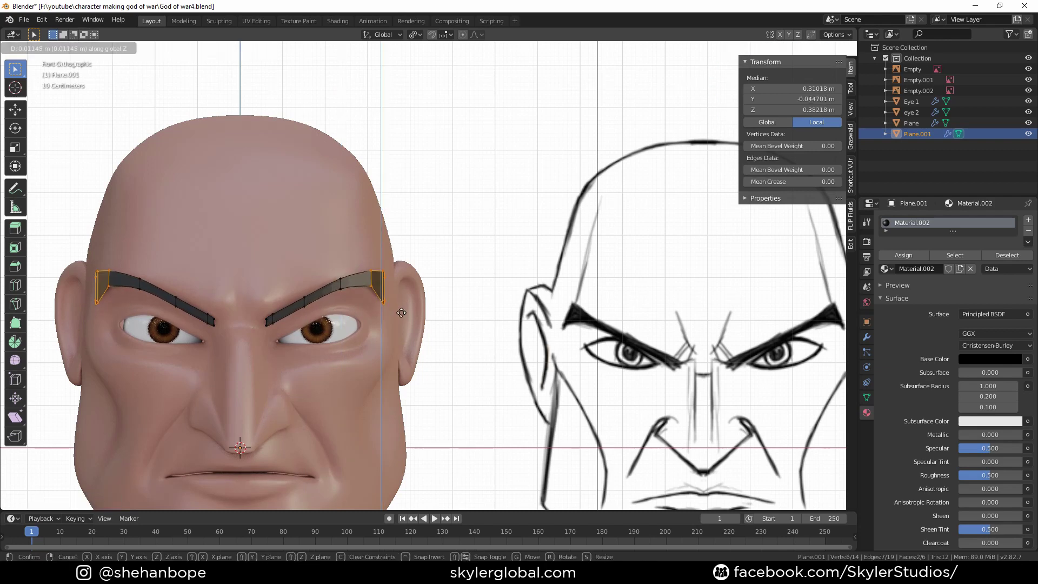
click(401, 312)
alt+click(371, 279)
key(g)
key(z)
right_click(379, 302)
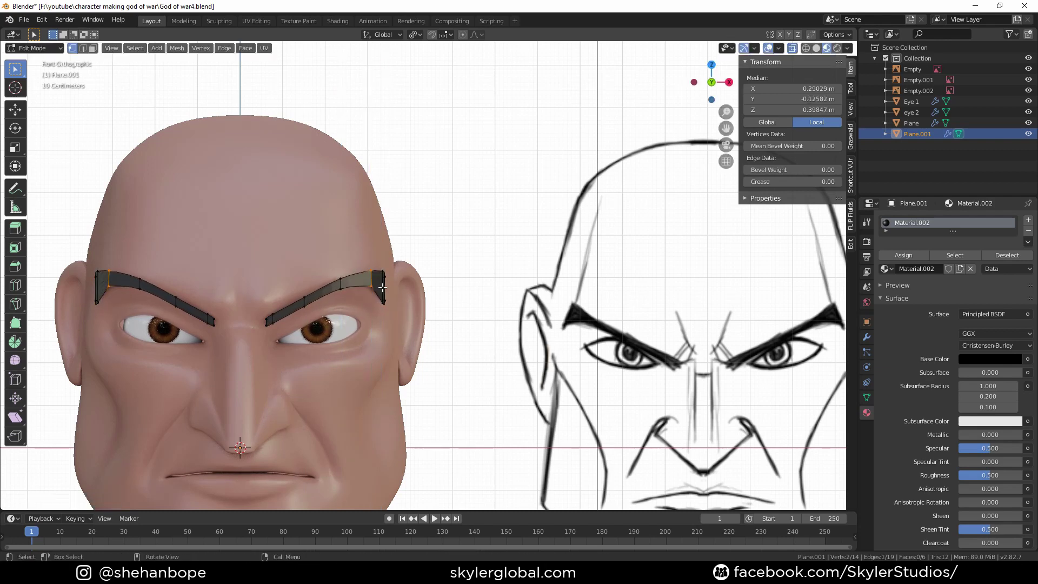
key(s)
right_click(461, 329)
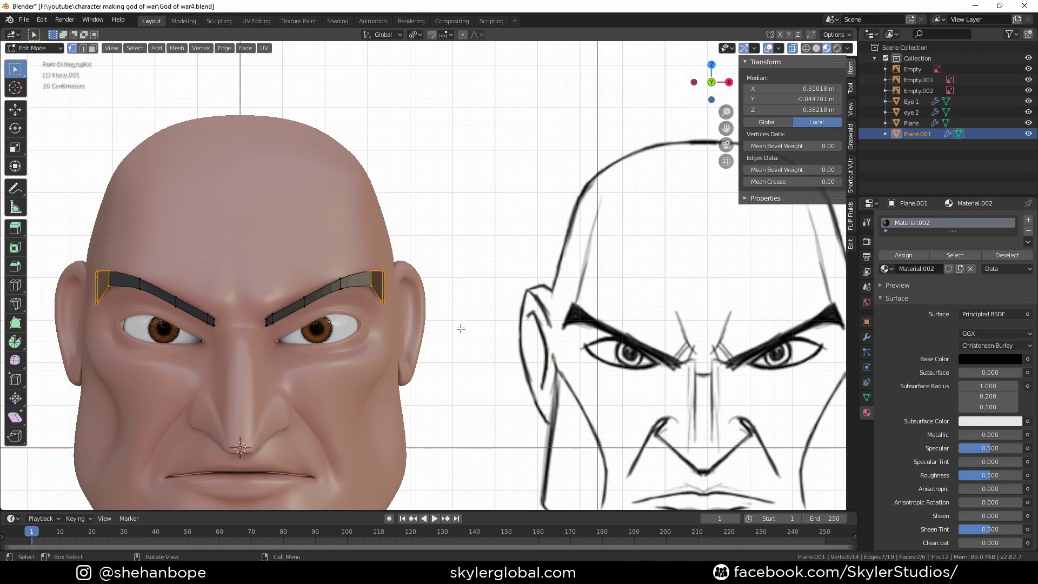
Scale the eyebrow's outer end, nudge it up along Z and rotate it by about -12°
key(s)
click(456, 325)
key(g)
key(z)
click(456, 324)
key(r)
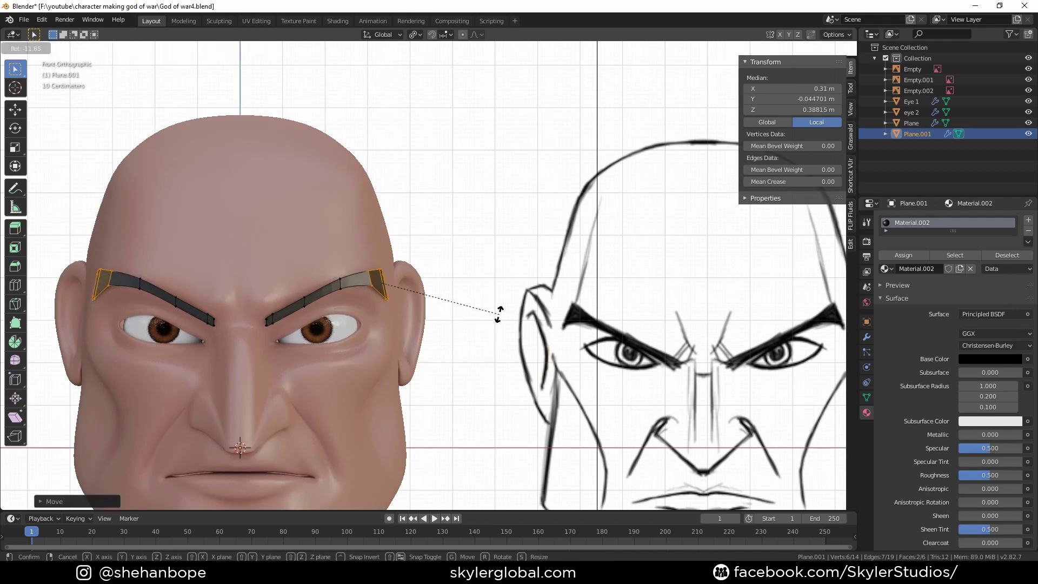
click(498, 314)
Raise the eyebrow's upper outer corner vertex by about 0.011 m along Z and leave mesh editing
click(322, 291)
alt+click(311, 296)
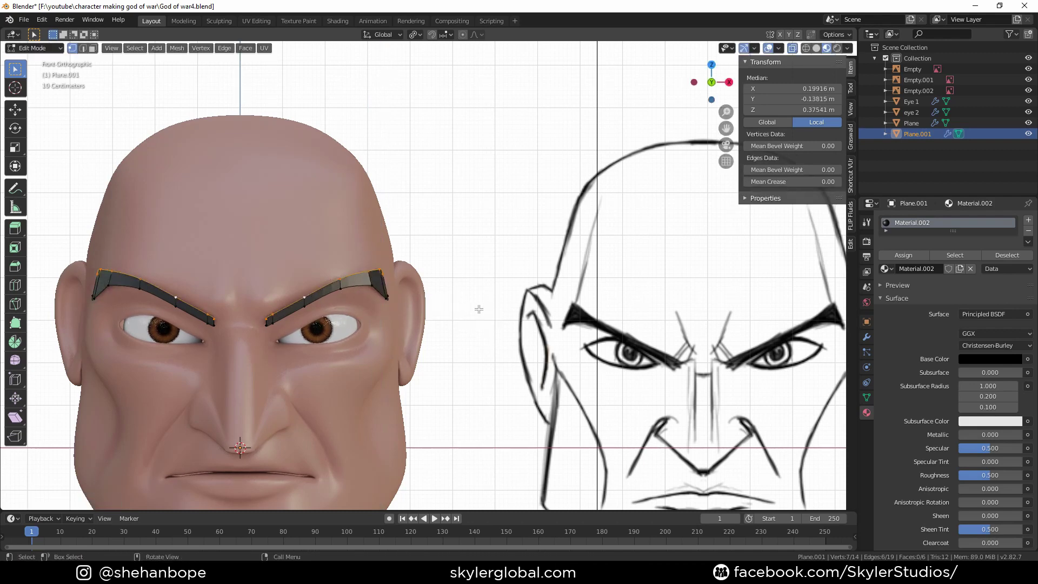
click(388, 274)
key(g)
key(z)
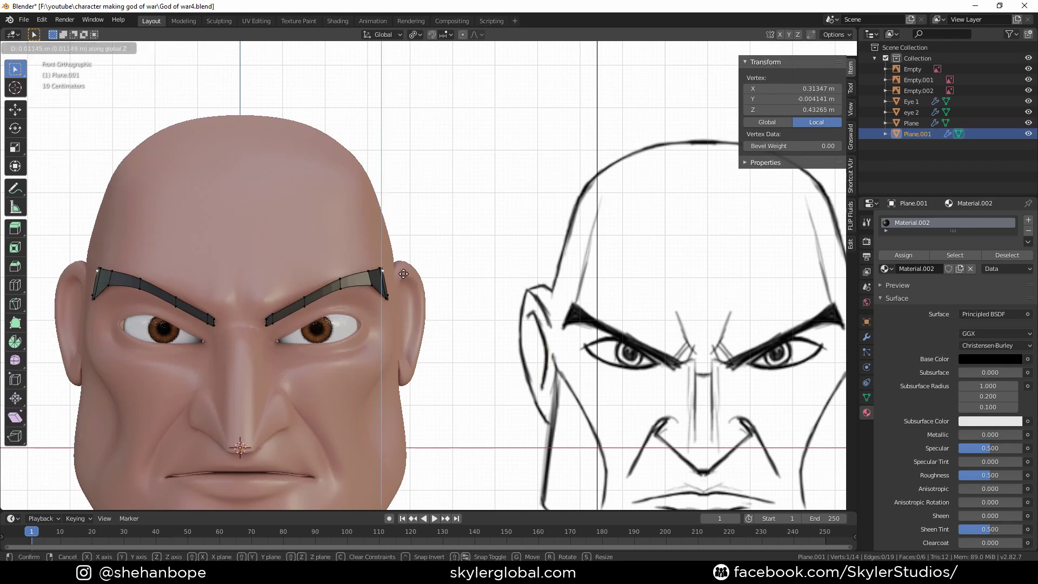
click(403, 274)
key(Tab)
Edge-slide the eyebrow loop above the outer eye corner to about X 0.287 m, toward the flared end
middle_drag(392, 307, 310, 315)
scroll(209, 299, up, 6)
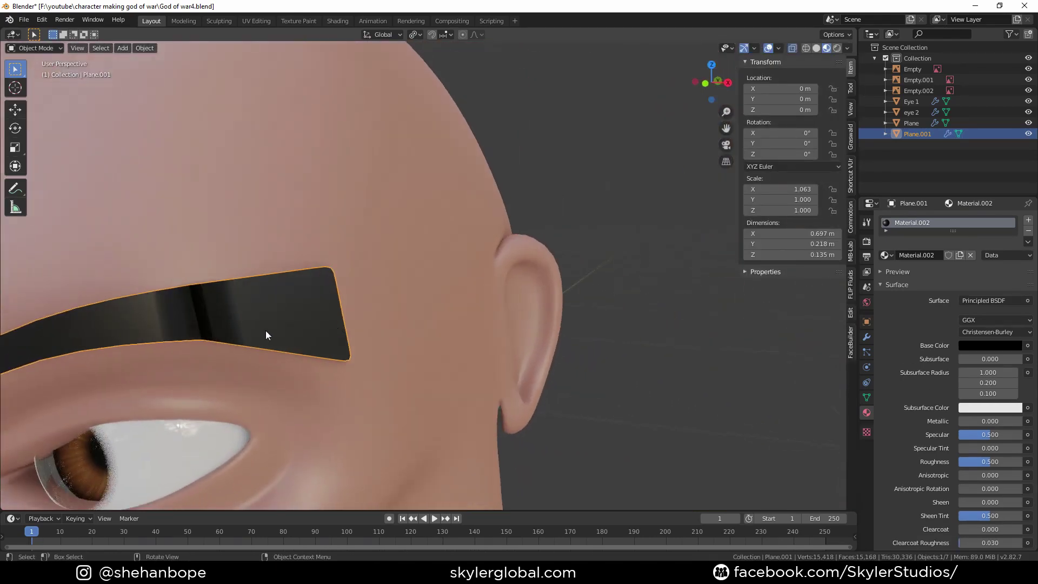
key(Tab)
alt+click(206, 339)
scroll(206, 340, down, 2)
key(g)
key(g)
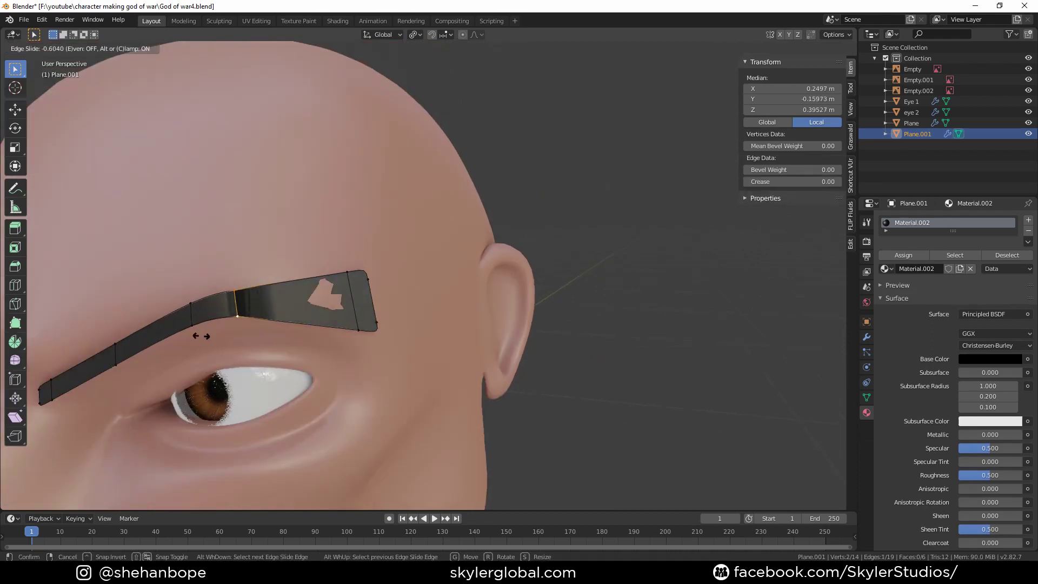
click(304, 346)
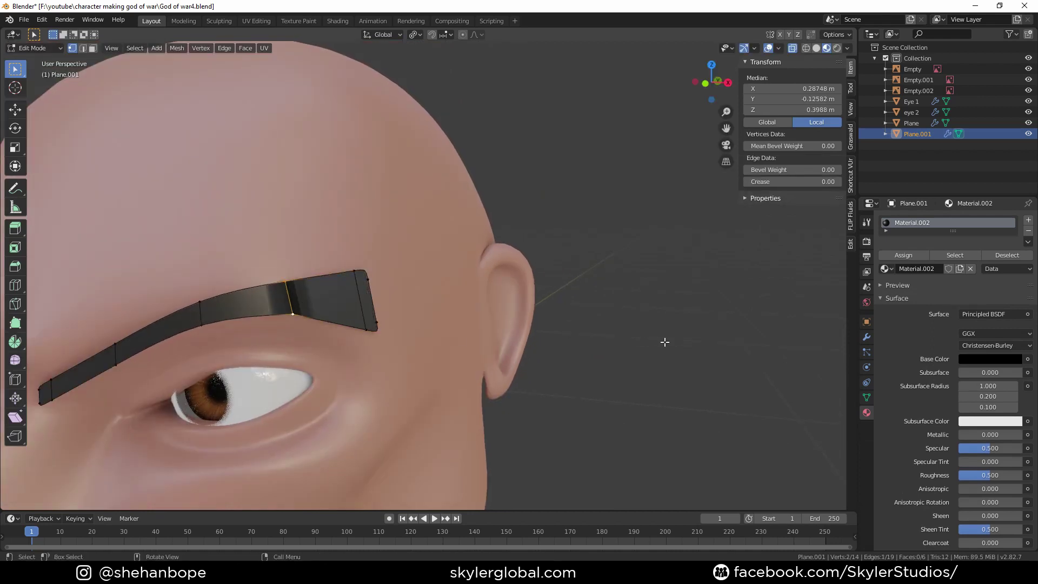
Extrude the whole eyebrow mesh about 0.06 m along Y into the head and delete the extruded back faces
key(a)
scroll(316, 318, down, 3)
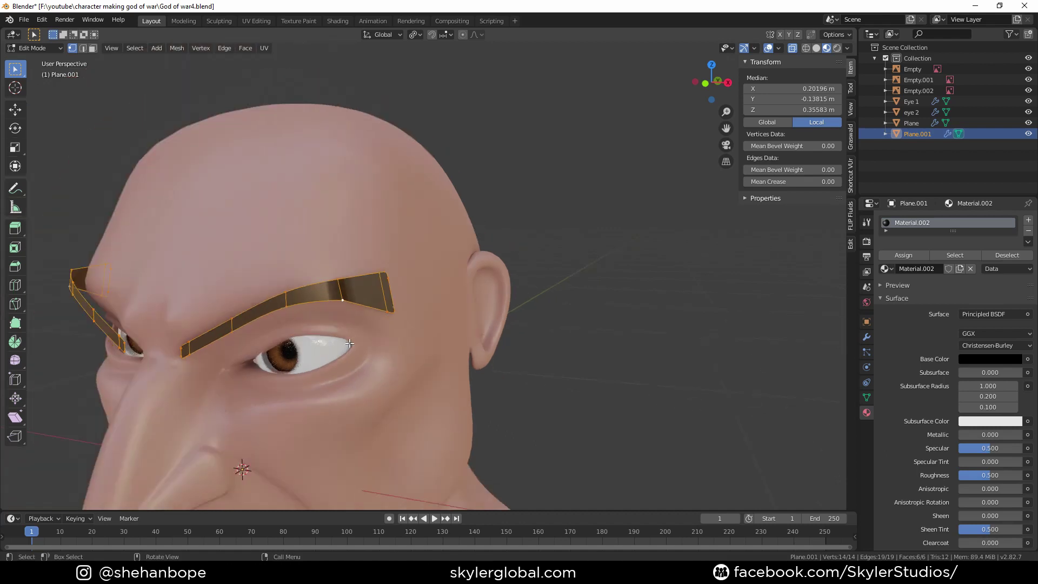
key(e)
key(y)
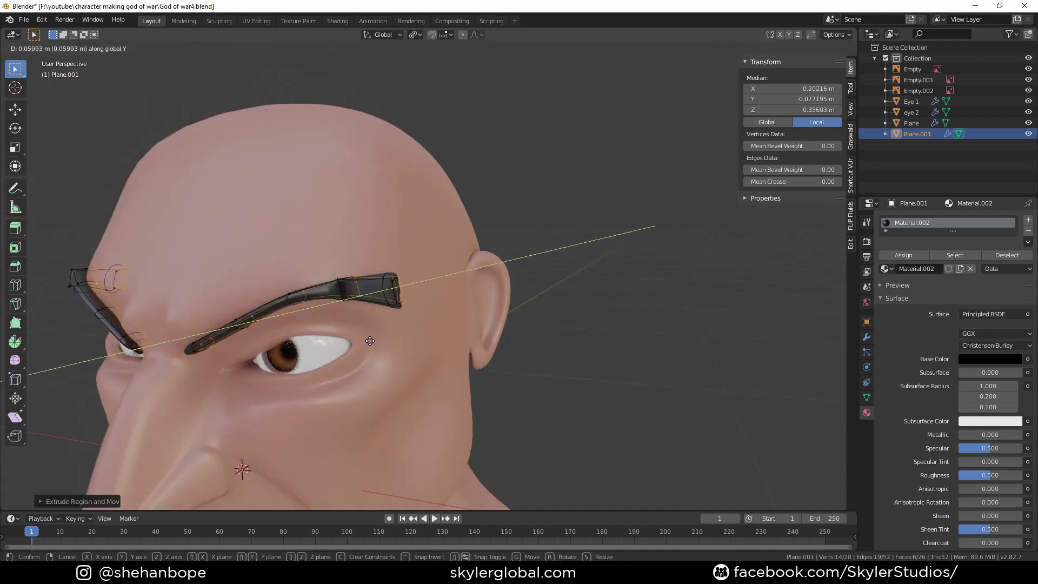
click(368, 341)
key(x)
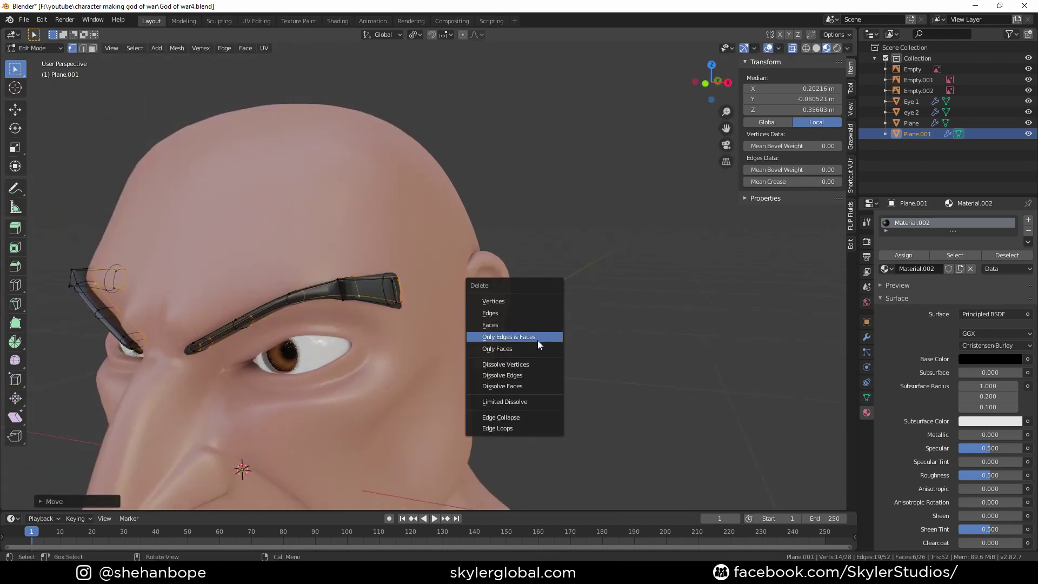
click(537, 326)
Add a lengthwise edge loop around the eyebrow's extruded sides and slide it off center by about 0.22
middle_drag(519, 335, 260, 329)
key(Tab)
key(Tab)
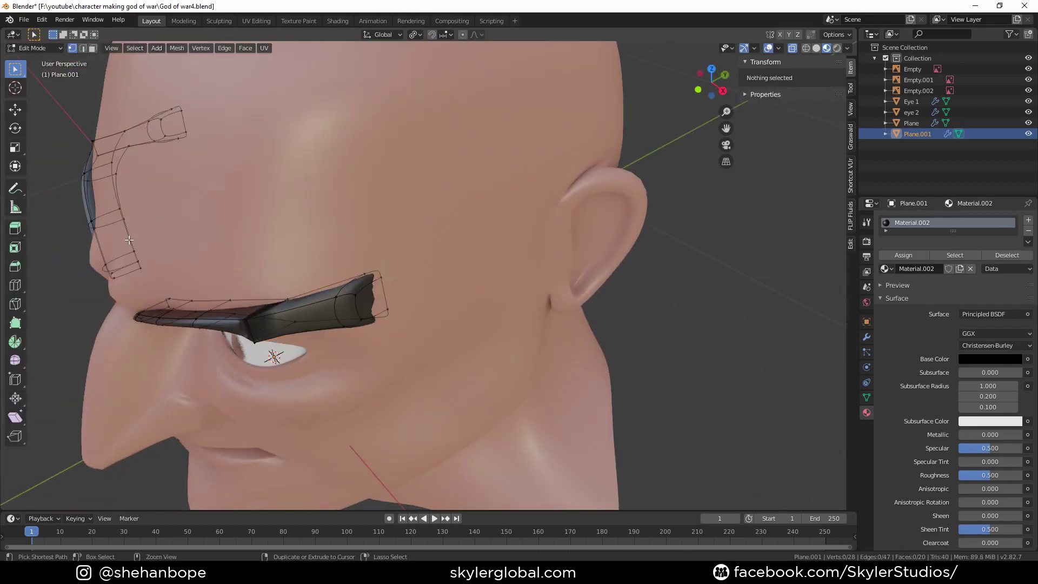
key(ctrl+r)
click(174, 312)
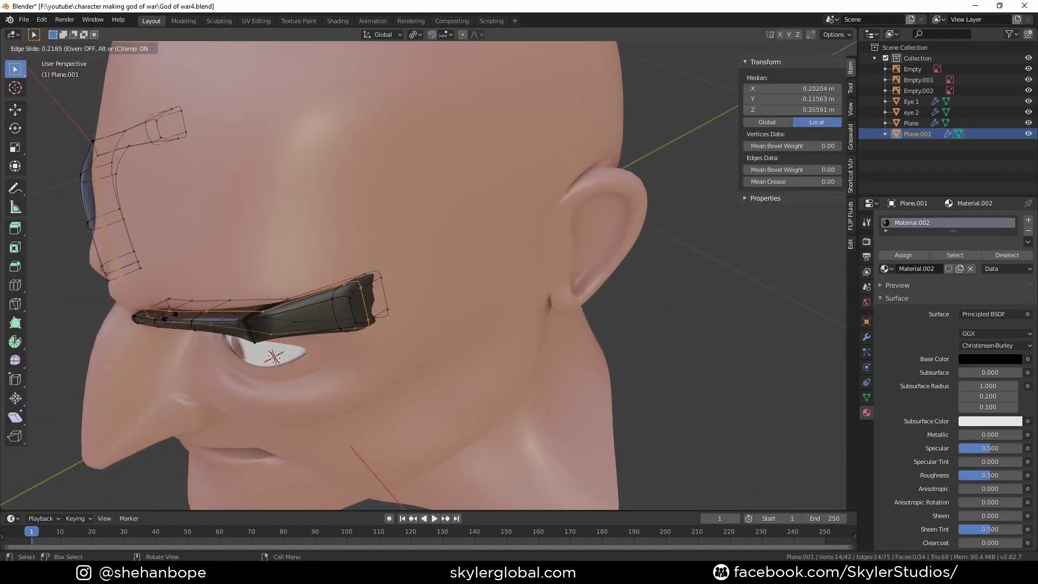
key(Tab)
Correct the face normals on the eyebrow's outer section and check the brows in front view against the reference drawing
middle_drag(169, 317, 311, 380)
key(Tab)
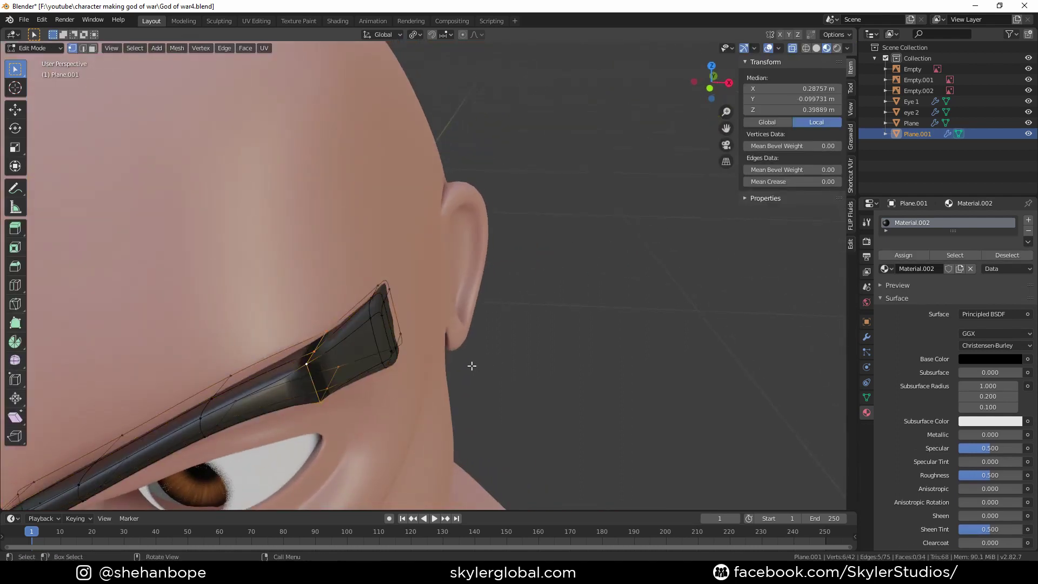
drag(335, 282, 406, 351)
shift+drag(296, 283, 480, 434)
key(alt+n)
click(575, 383)
key(Tab)
scroll(485, 375, down, 3)
middle_drag(485, 375, 471, 351)
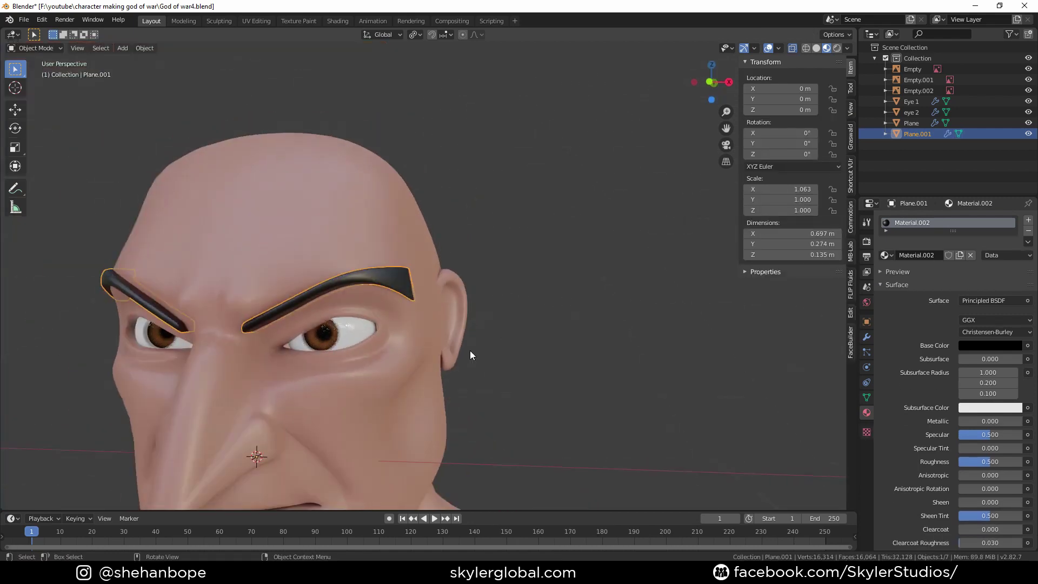
key(KP_1)
scroll(460, 343, down, 1)
scroll(443, 340, up, 1)
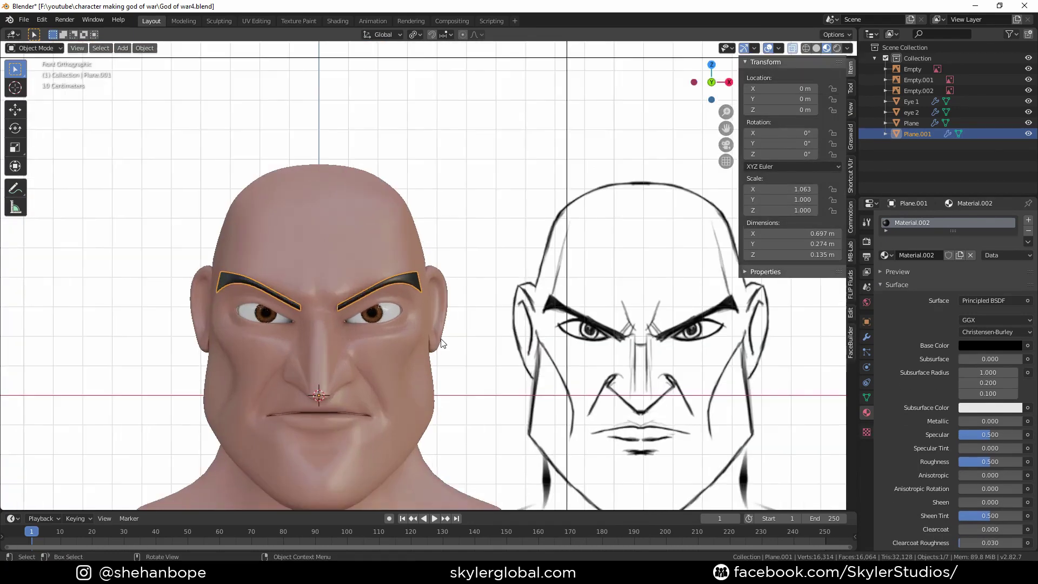
Raise the vertices along the eyebrow's upper edge about 0.016 m along Z to thicken the brow in front view
scroll(427, 308, down, 1)
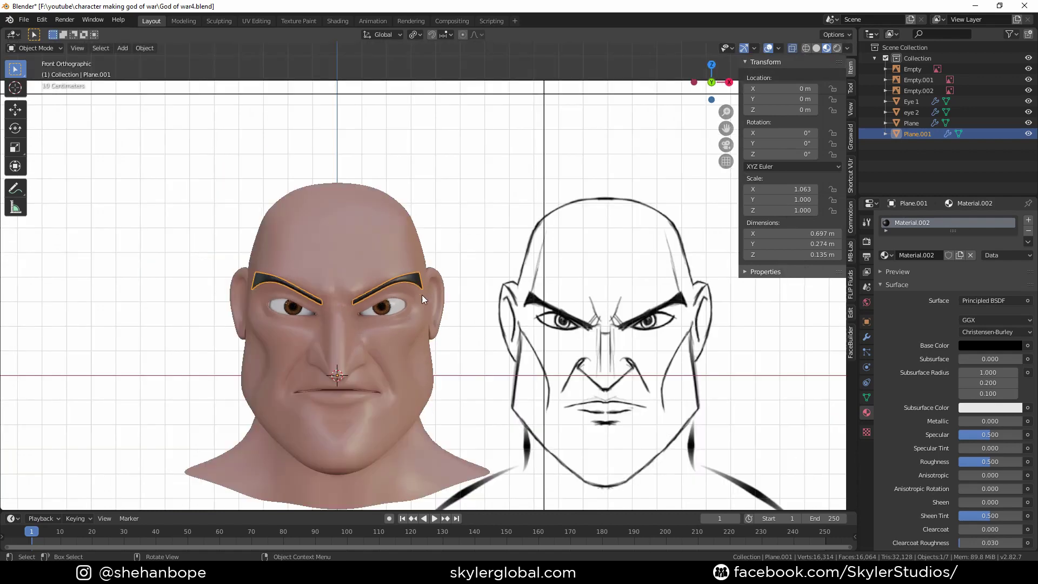
scroll(422, 293, up, 1)
key(Tab)
scroll(382, 276, up, 1)
scroll(381, 275, up, 1)
click(472, 245)
scroll(411, 275, up, 1)
shift+middle_drag(274, 302, 324, 295)
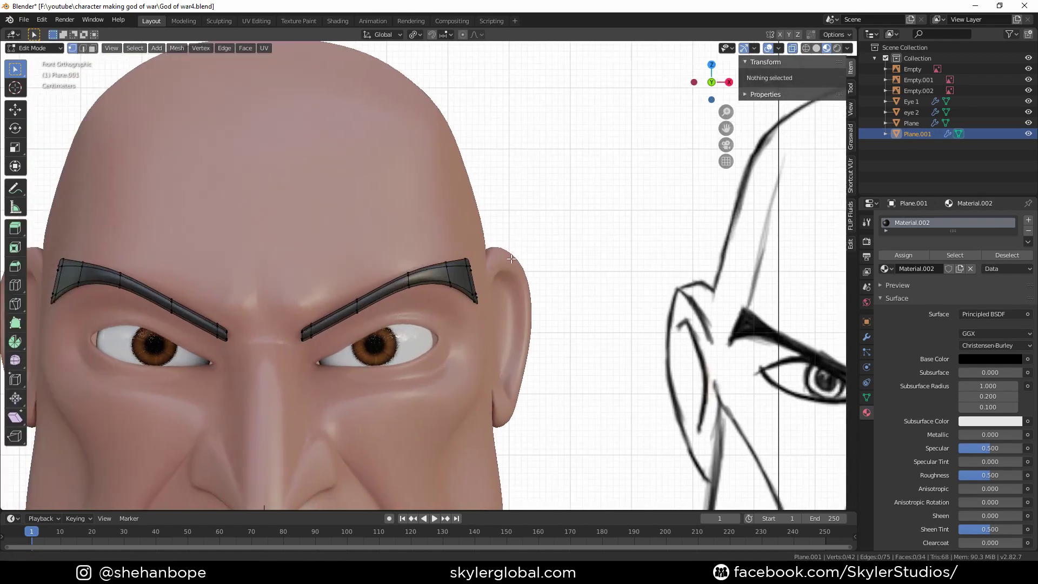
drag(305, 319, 358, 288)
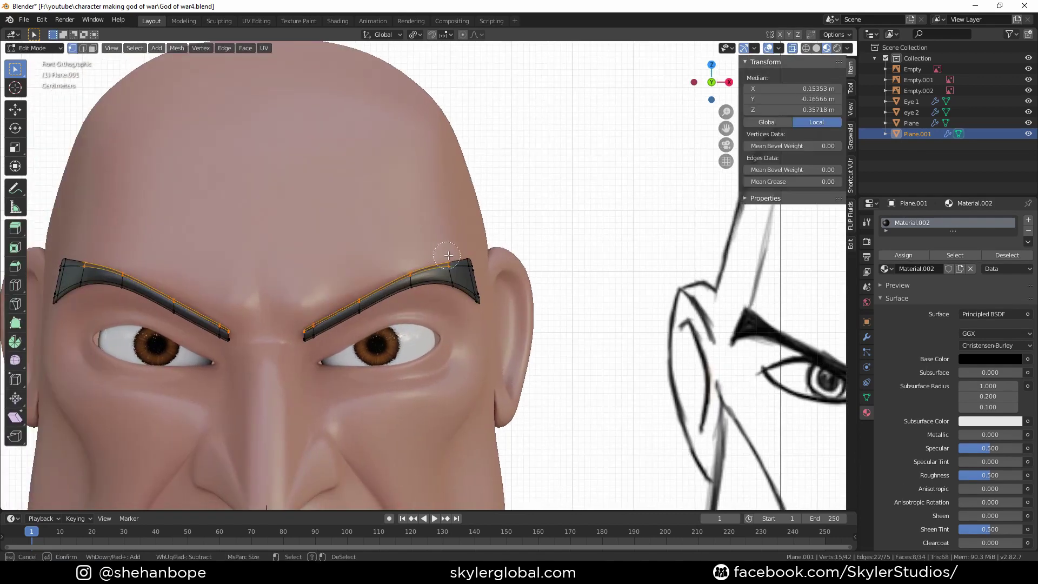
key(Escape)
scroll(489, 254, down, 1)
key(g)
key(z)
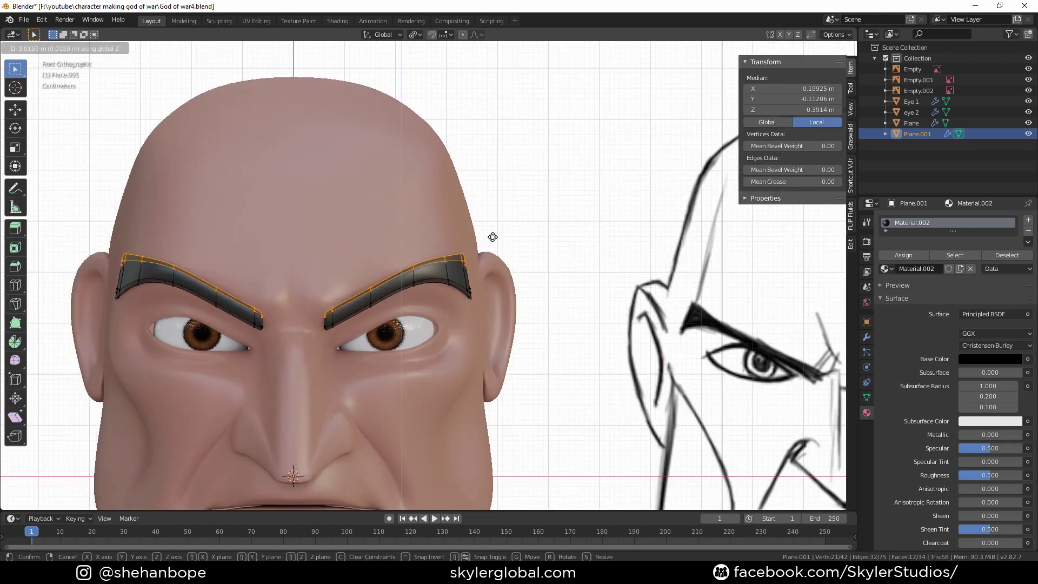
click(491, 236)
scroll(492, 237, down, 3)
key(Tab)
scroll(420, 327, down, 1)
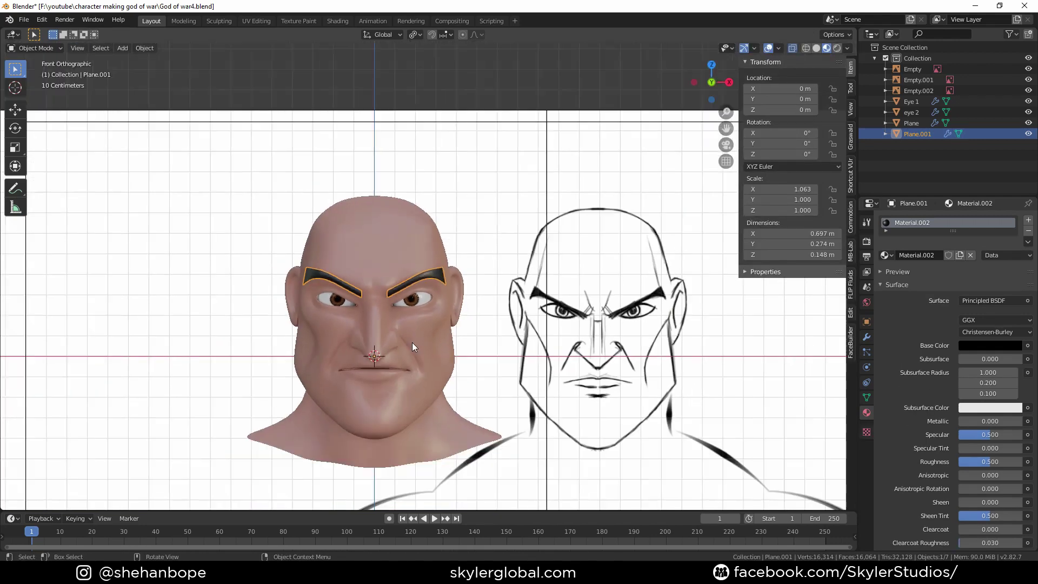
In top view, move the eyebrow's back-edge vertices about 0.019 m inward along X and shift them along Y to follow the head
middle_drag(412, 342, 441, 361)
scroll(374, 300, up, 2)
key(KP_7)
key(Tab)
key(alt+z)
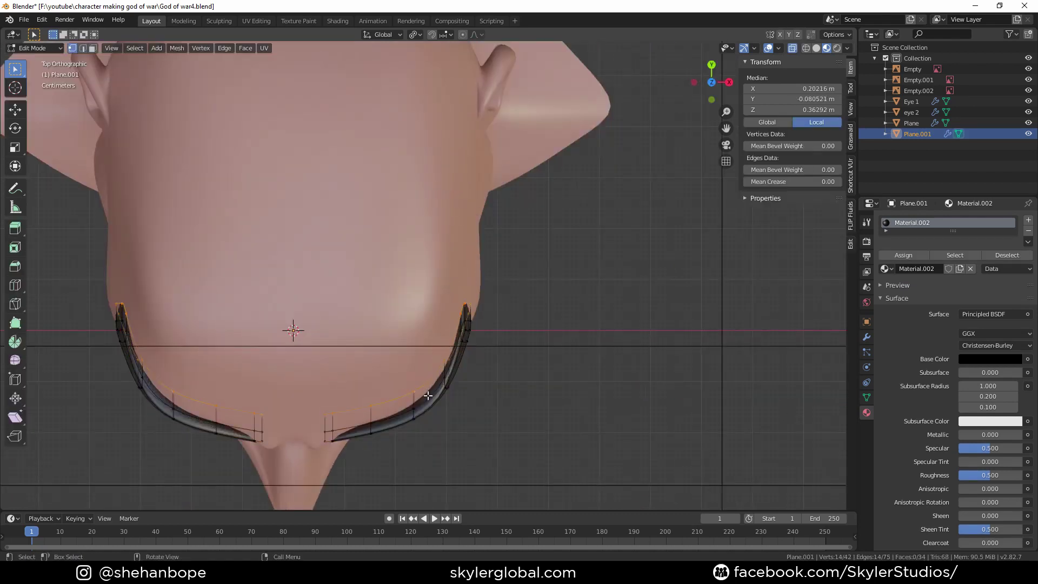
key(g)
key(x)
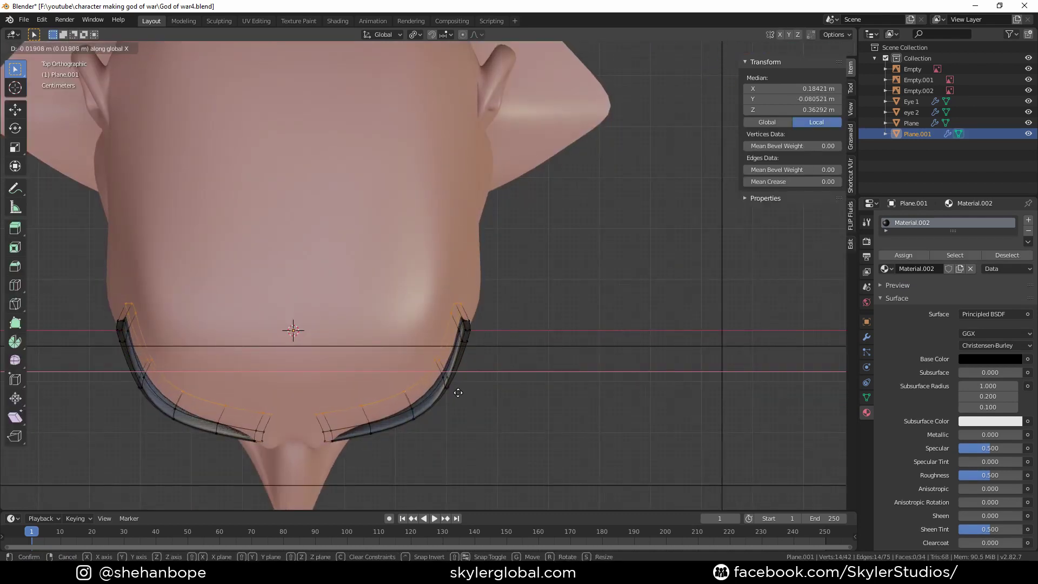
click(457, 392)
key(g)
key(y)
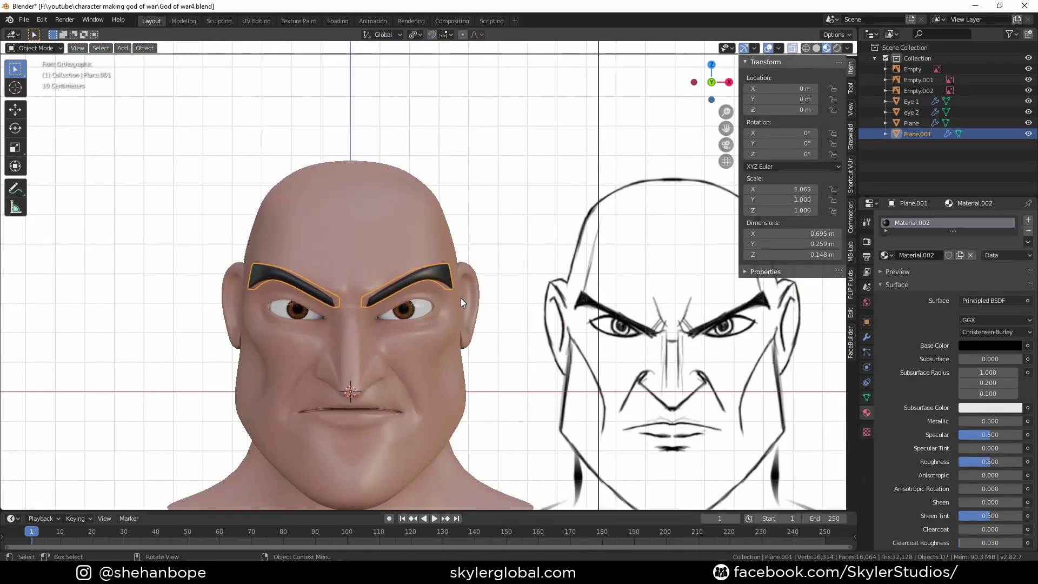
Add a second material slot with a new material to the head mesh
click(408, 183)
click(1028, 220)
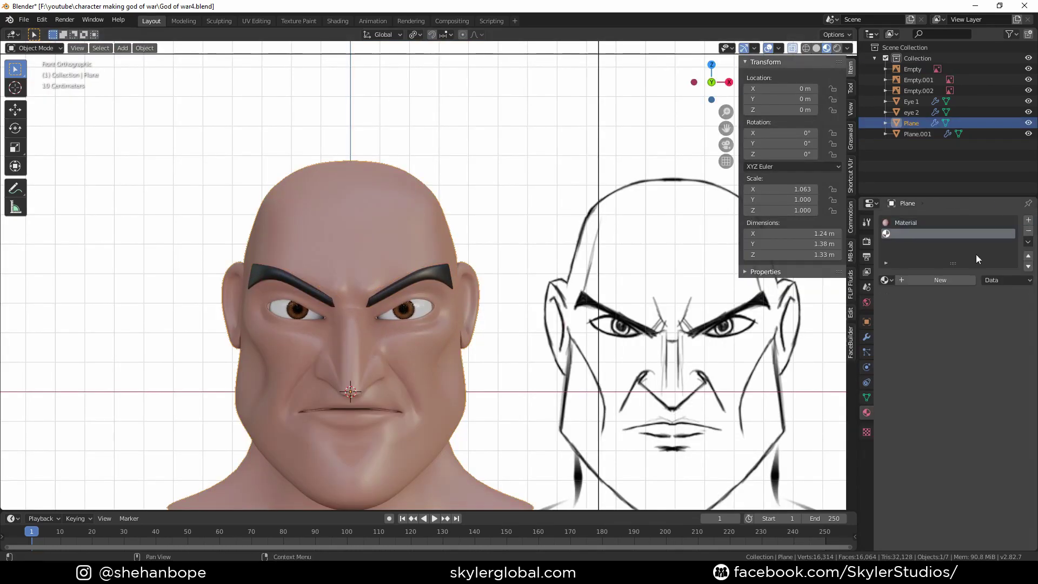
click(939, 278)
Select the eye-opening edge loop on the head, grow the selection outward over the eyelid faces, and assign the new material to them
scroll(438, 286, up, 2)
key(Tab)
scroll(422, 316, up, 1)
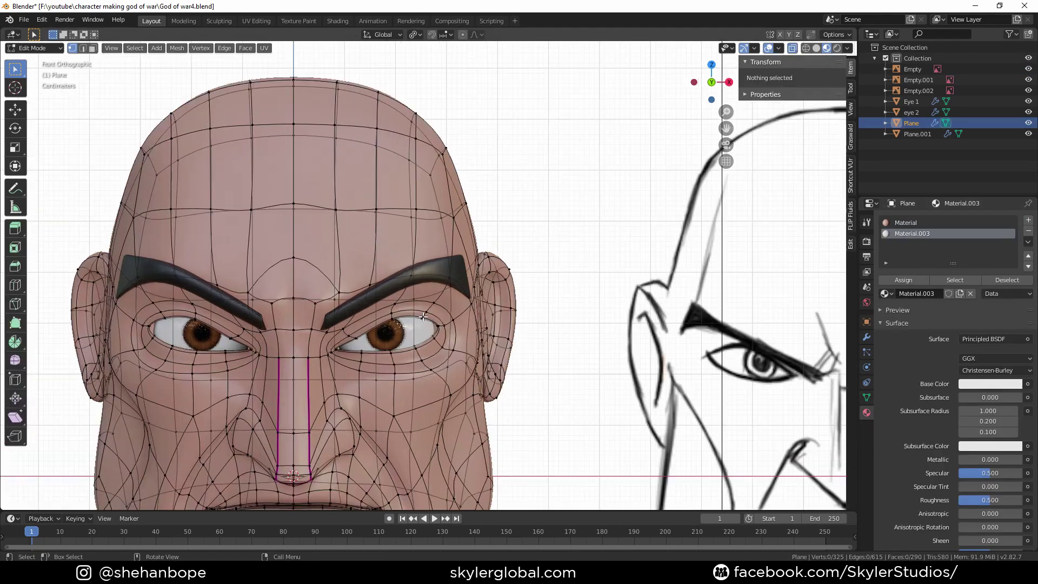
click(793, 51)
scroll(397, 339, up, 3)
alt+click(430, 349)
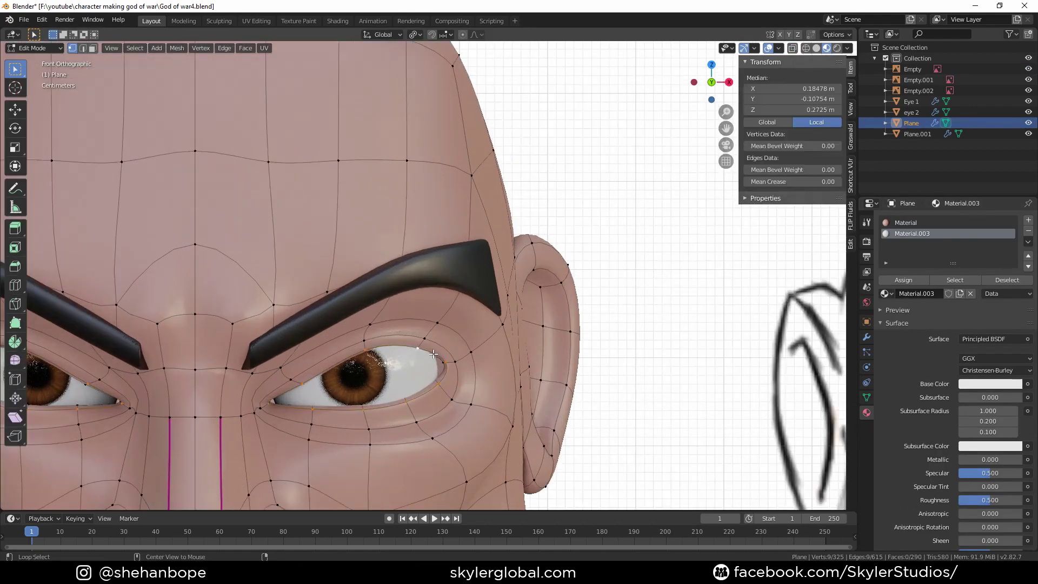
key(ctrl+KP_Add)
scroll(431, 347, down, 5)
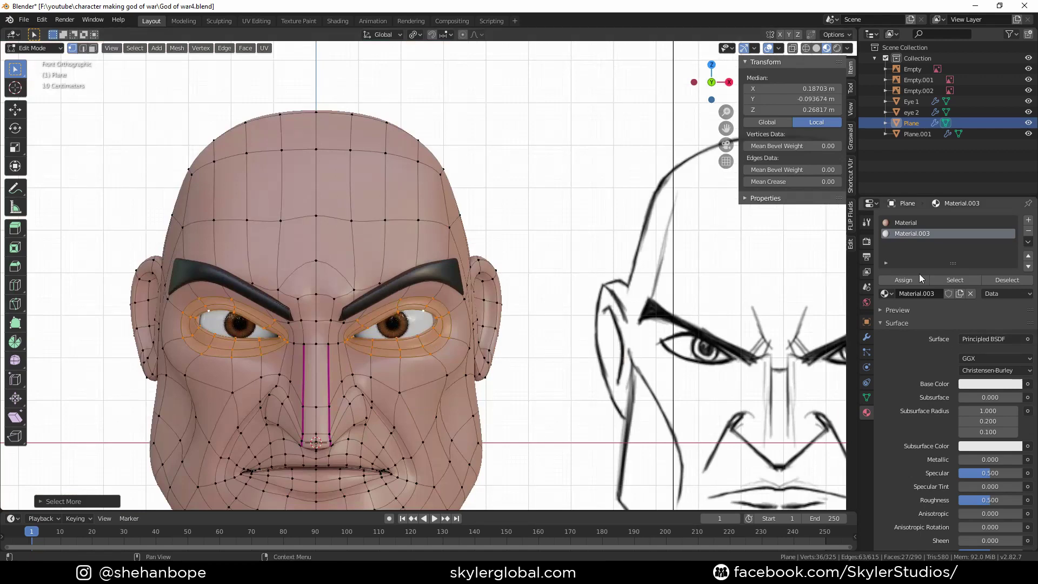
click(903, 279)
Set the eyelid material's base color to a dark, muted reddish brown
click(989, 383)
drag(967, 283, 962, 285)
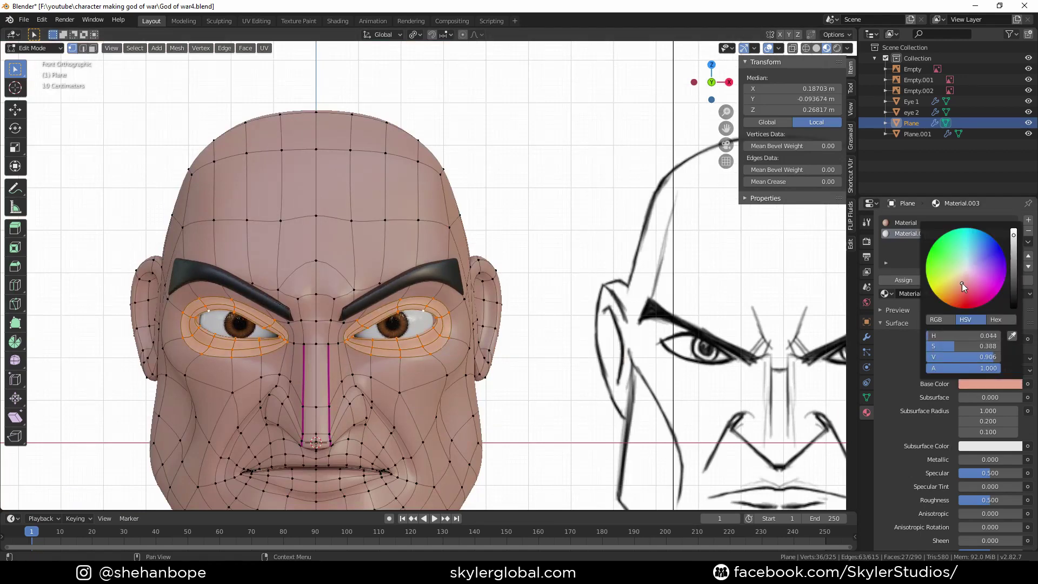
drag(1013, 238, 1013, 255)
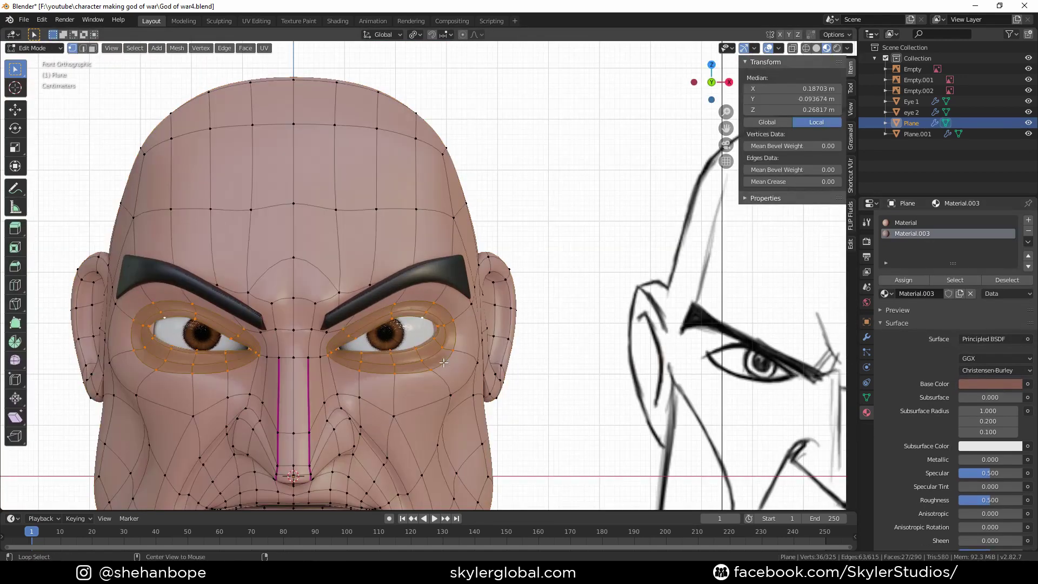
Return the outer ring of faces around the eyes to the original skin material, leaving only the inner lid ring darker
alt+click(452, 359)
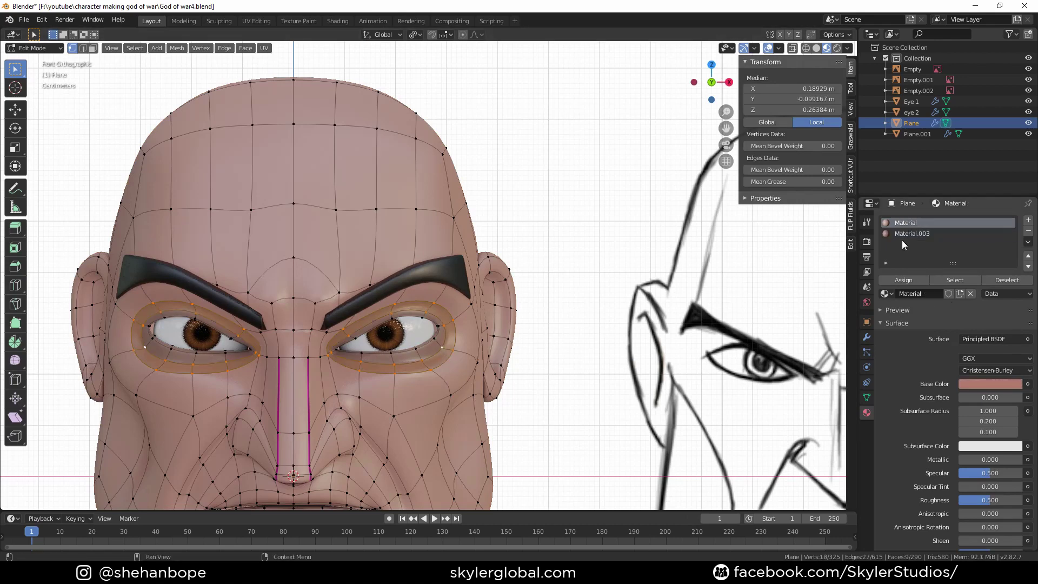
key(Tab)
scroll(700, 286, down, 4)
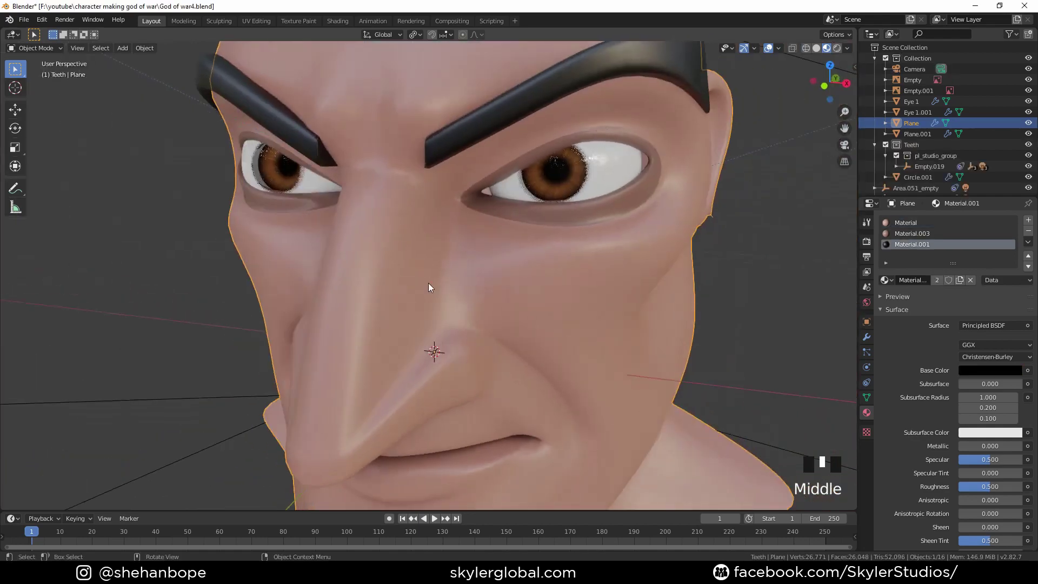
Select the vertices along the upper eyelid's inner rim, extrude them, and pull the extruded edge forward along Y
middle_drag(428, 284, 624, 258)
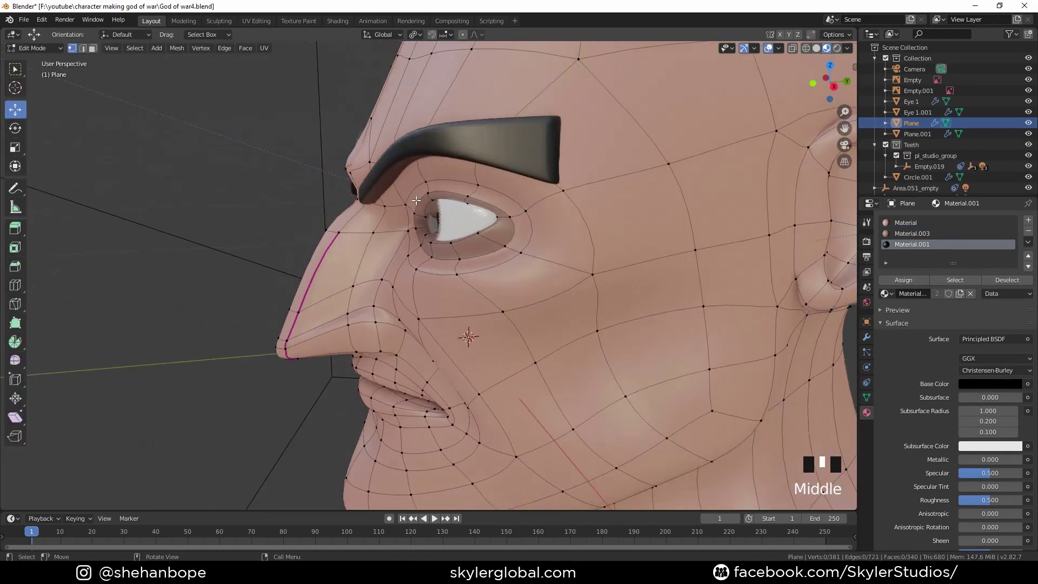
middle_drag(541, 270, 443, 237)
click(443, 238)
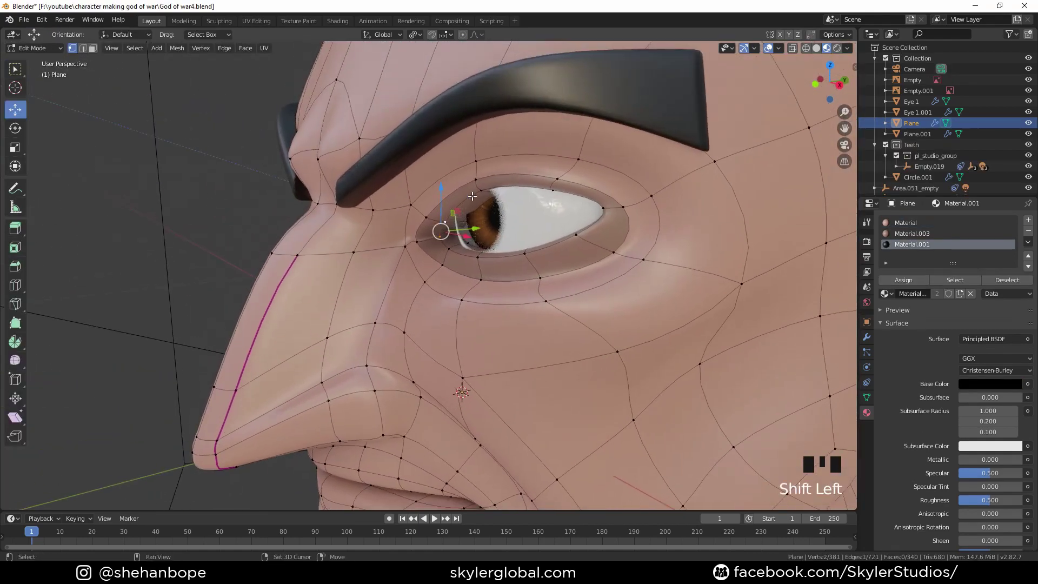
middle_drag(555, 193, 566, 181)
shift+click(619, 187)
shift+middle_drag(560, 273, 495, 317)
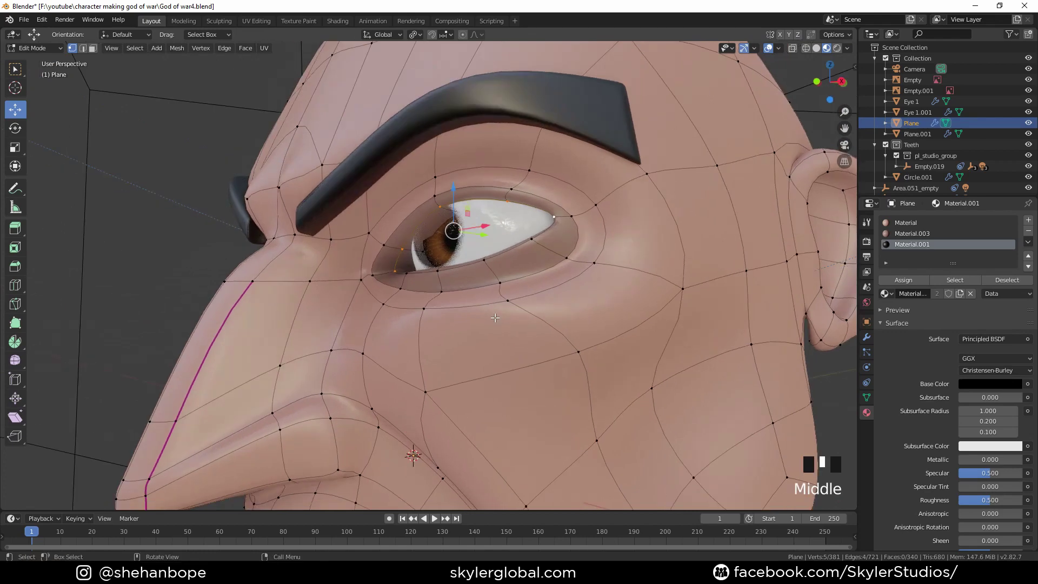
key(e)
right_click(489, 286)
key(g)
key(y)
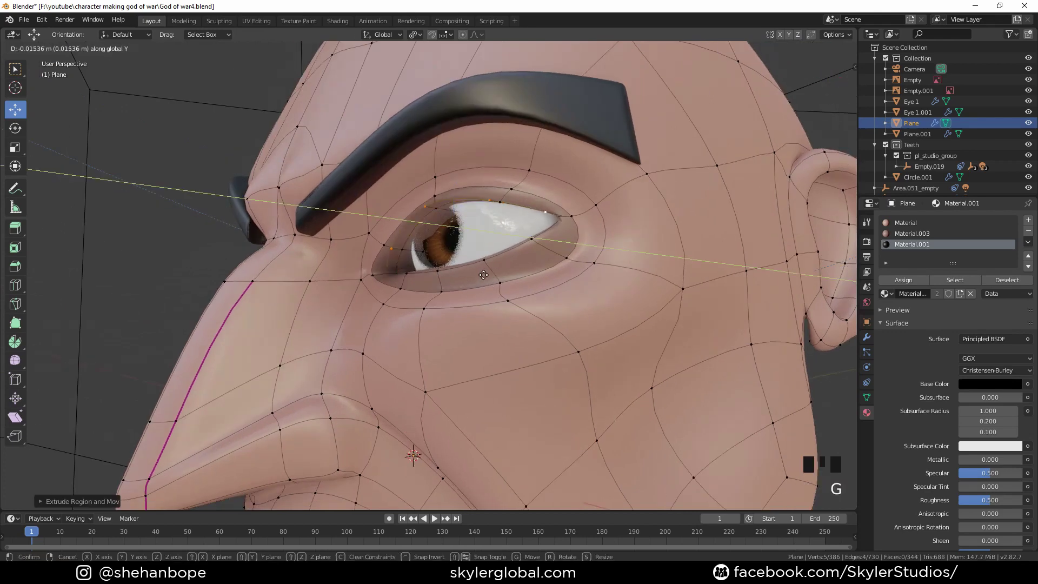
click(477, 276)
Flatten the extruded upper lid edge along Y to about 0.45 and pull it farther forward from the eye
middle_drag(477, 276, 448, 316)
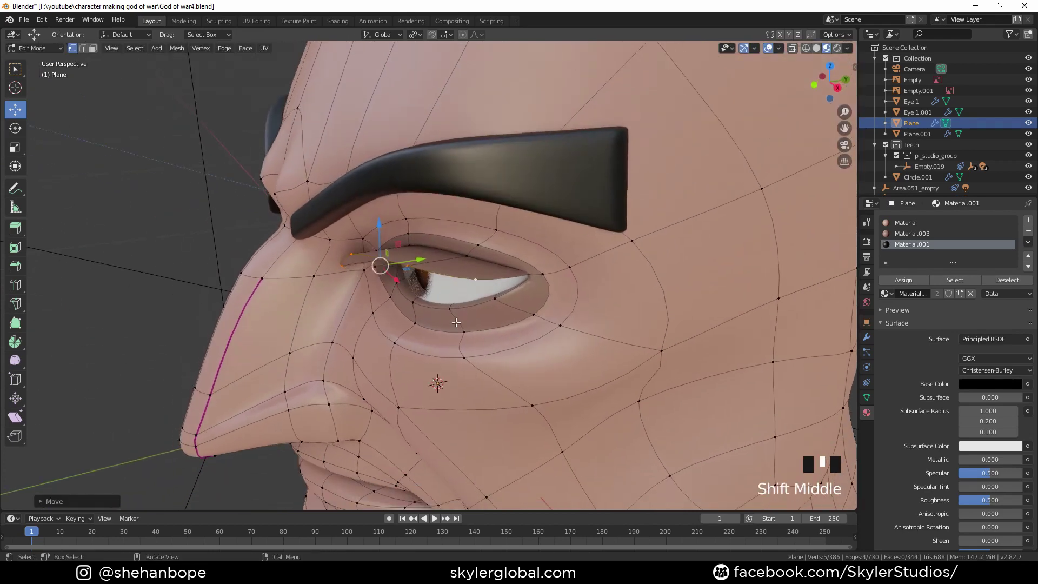
key(s)
key(y)
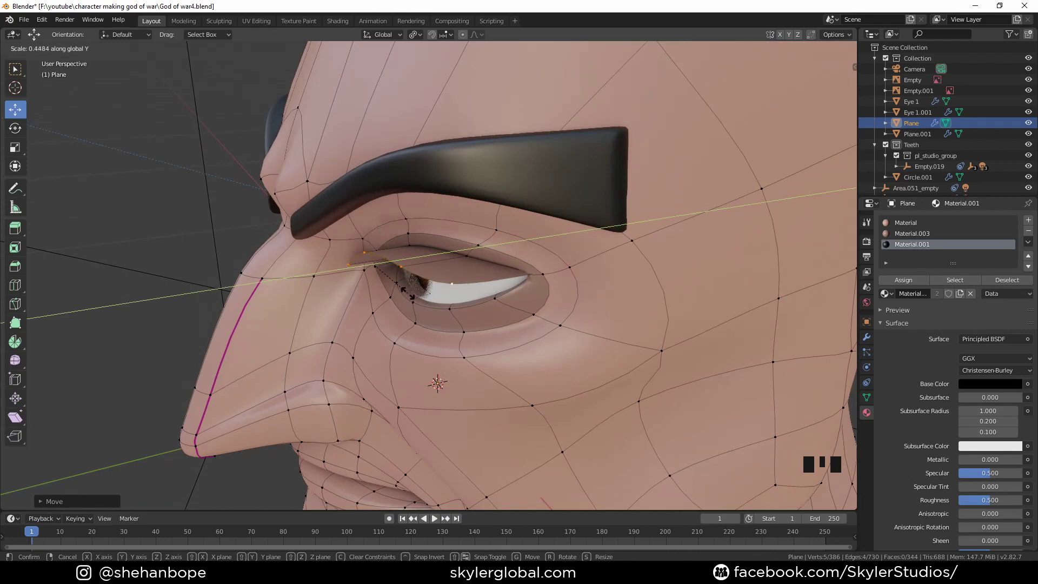
scroll(407, 292, up, 2)
click(438, 260)
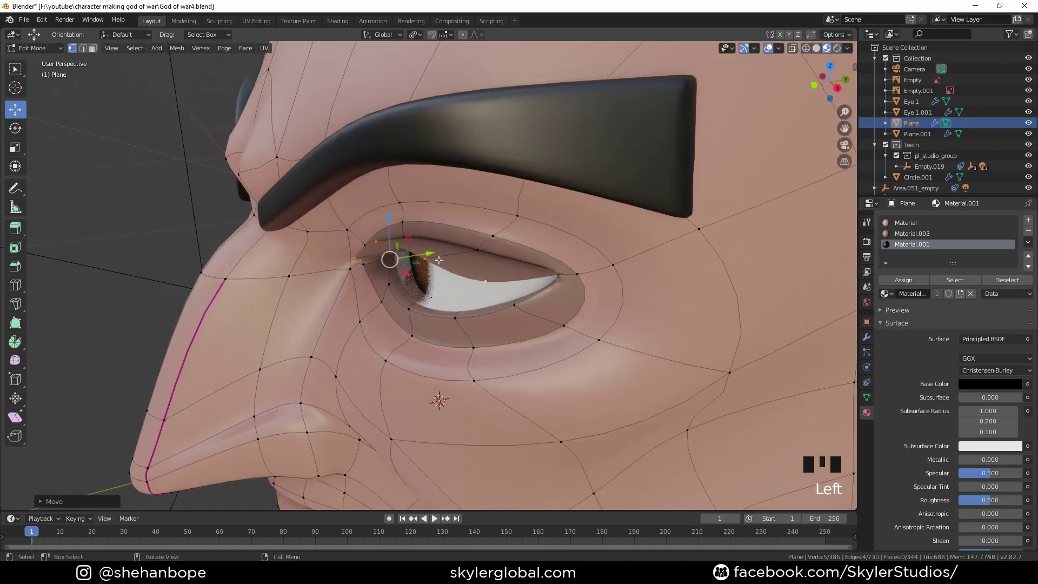
key(KP_1)
middle_drag(584, 265, 427, 416)
drag(363, 313, 330, 324)
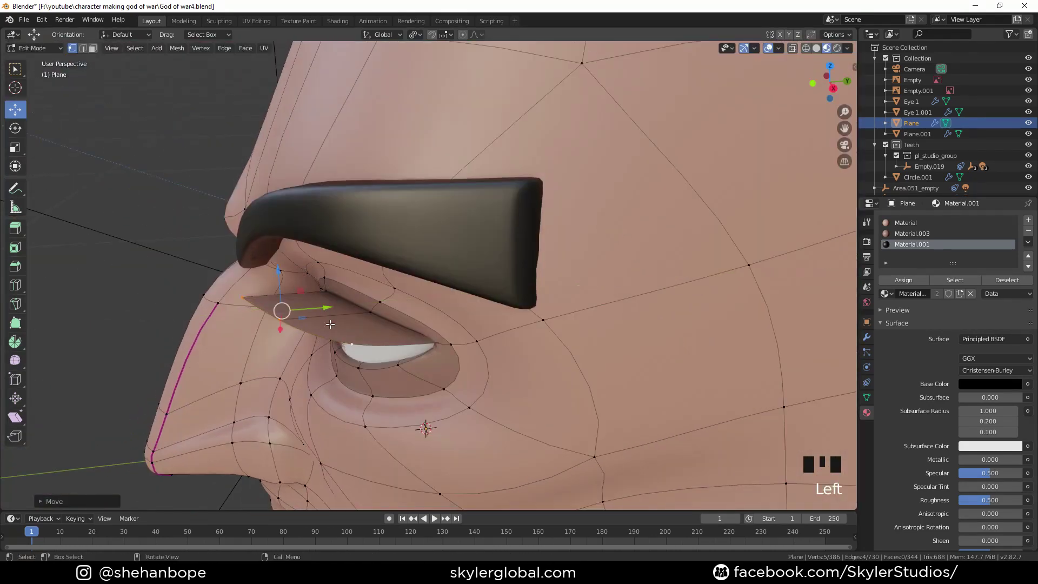
Add a lengthwise loop cut to the extruded lid strip, scale its two front loops along Y, and move them back toward the eye
key(ctrl+r)
click(334, 325)
click(334, 324)
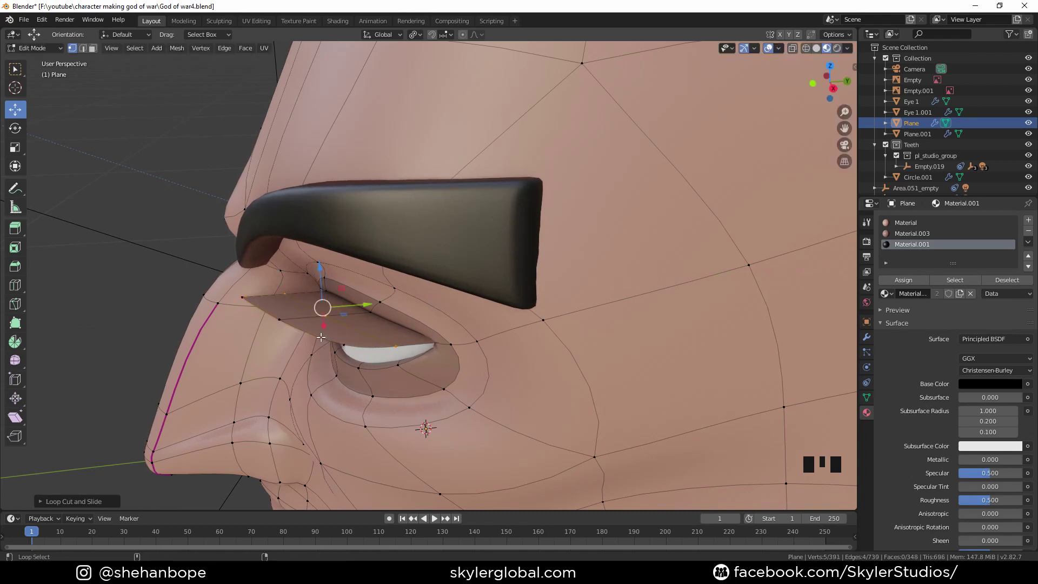
alt+shift+click(327, 339)
key(s)
key(y)
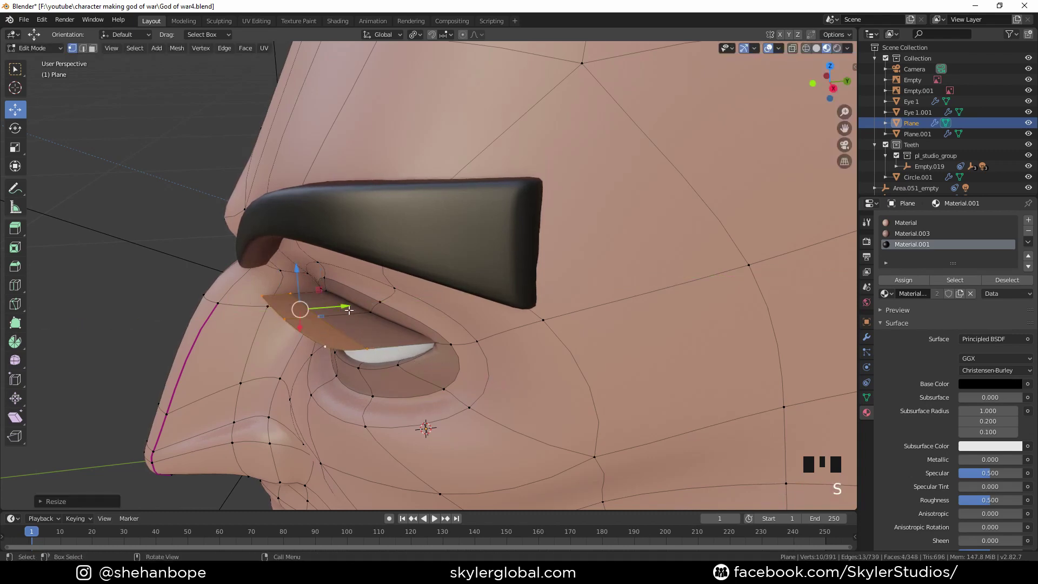
click(418, 360)
Narrow the lid strip's two front loops in front view by scaling them to about 0.81 along X
middle_drag(419, 360, 497, 305)
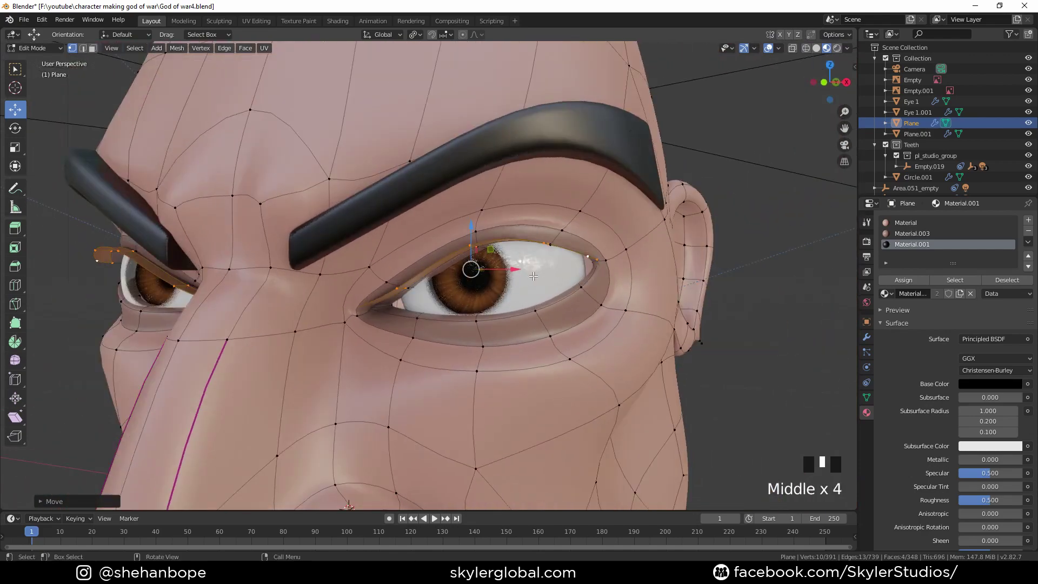
key(KP_1)
scroll(533, 276, up, 2)
key(s)
key(x)
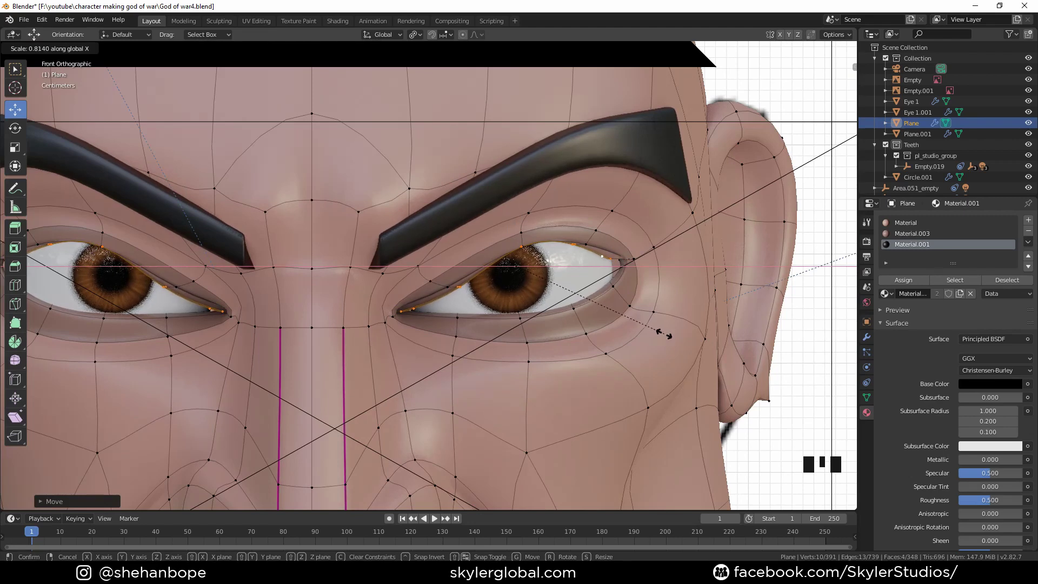
click(664, 333)
middle_drag(664, 334, 617, 358)
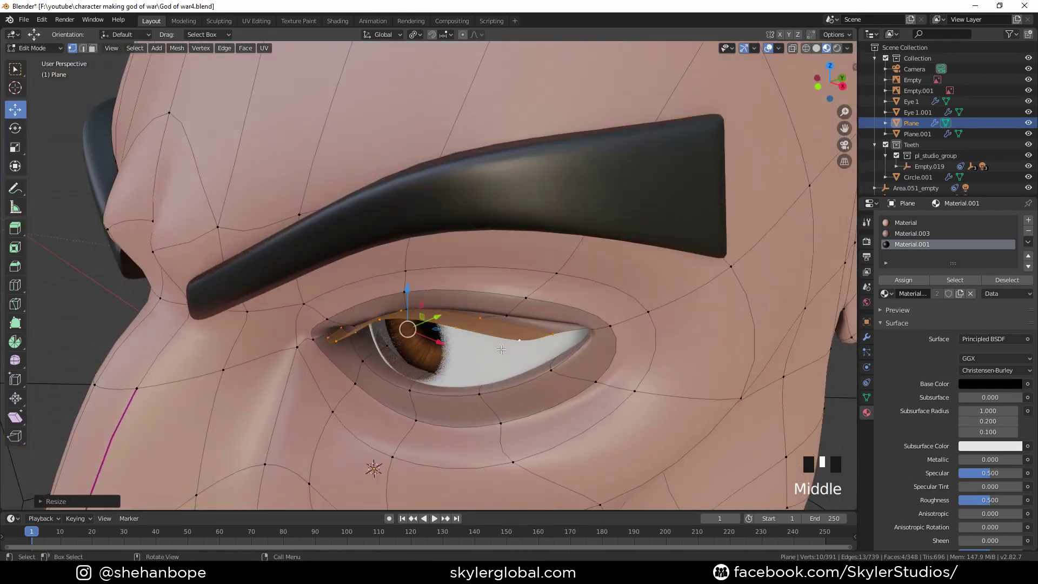
Lower one loop of the upper lid strip slightly and raise the other along Z to match the lid's curve
alt+click(498, 326)
drag(417, 284, 419, 291)
alt+click(432, 323)
key(KP_1)
scroll(534, 229, up, 1)
shift+middle_drag(534, 230, 488, 254)
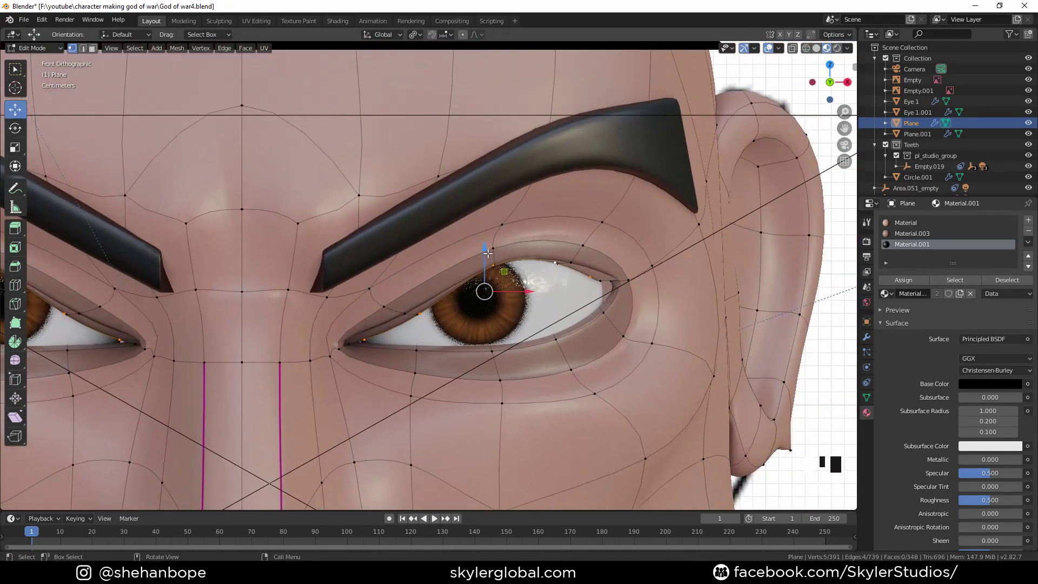
drag(488, 253, 486, 245)
scroll(428, 274, up, 1)
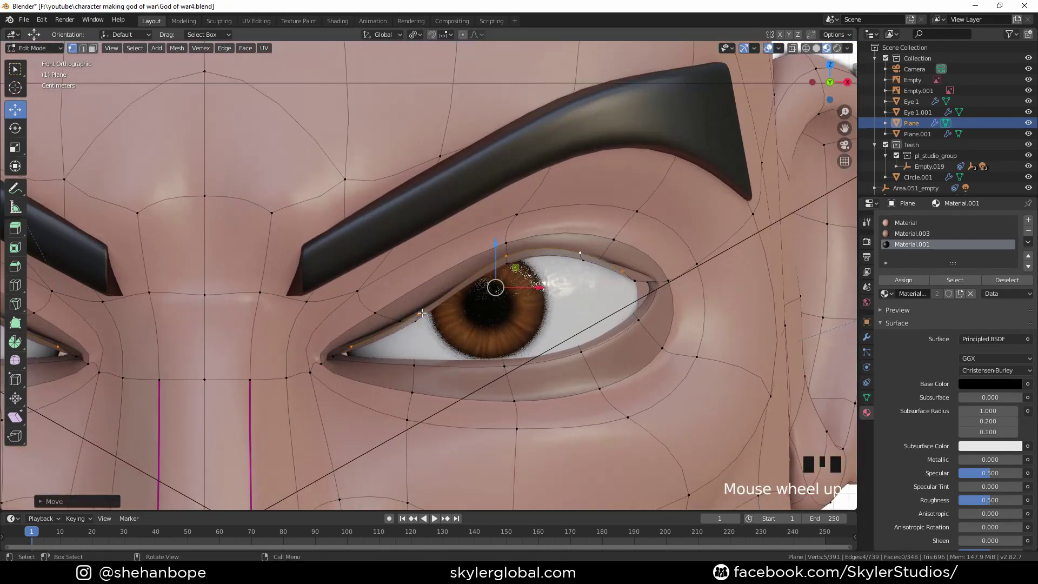
Move the lid strip's inner-end vertices into the inner corner of the eye
click(418, 315)
key(g)
click(478, 329)
middle_drag(364, 356, 262, 341)
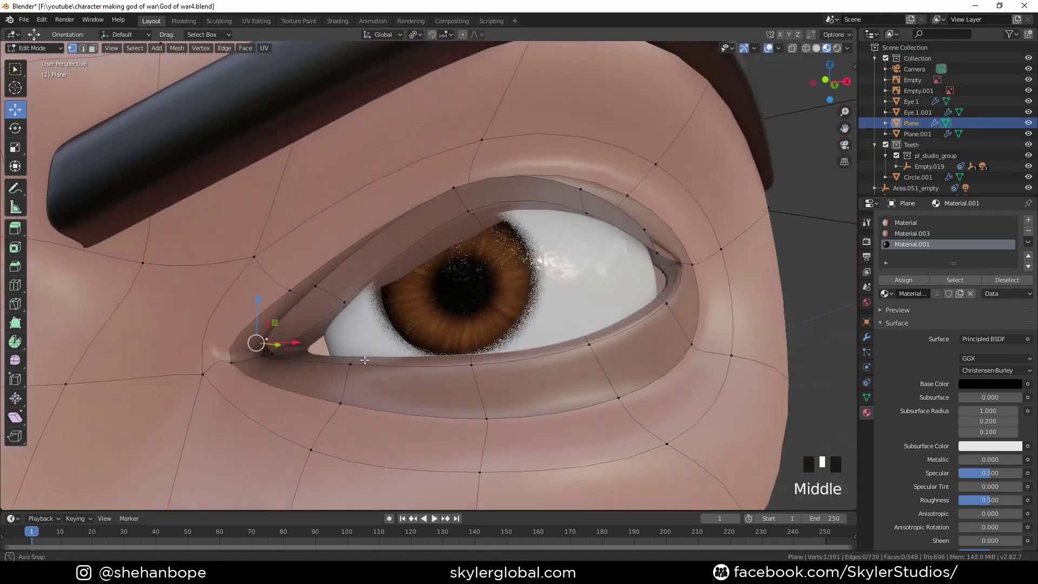
key(KP_1)
key(g)
click(318, 354)
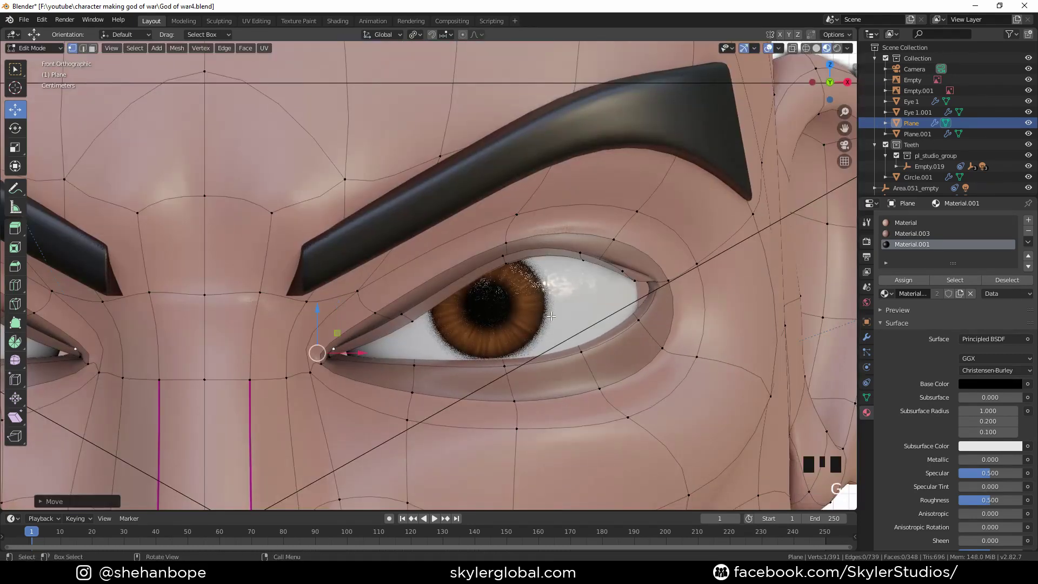
Move the upper lid strip's outer-end vertices outward into the outer corner of the eye in front view
click(628, 272)
key(g)
click(672, 284)
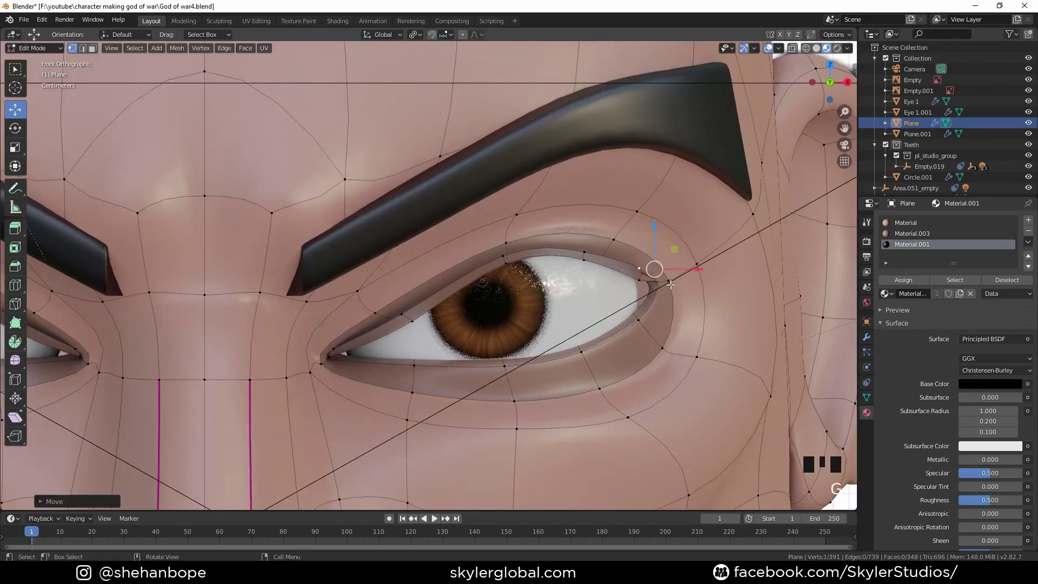
click(645, 282)
key(g)
click(694, 286)
key(g)
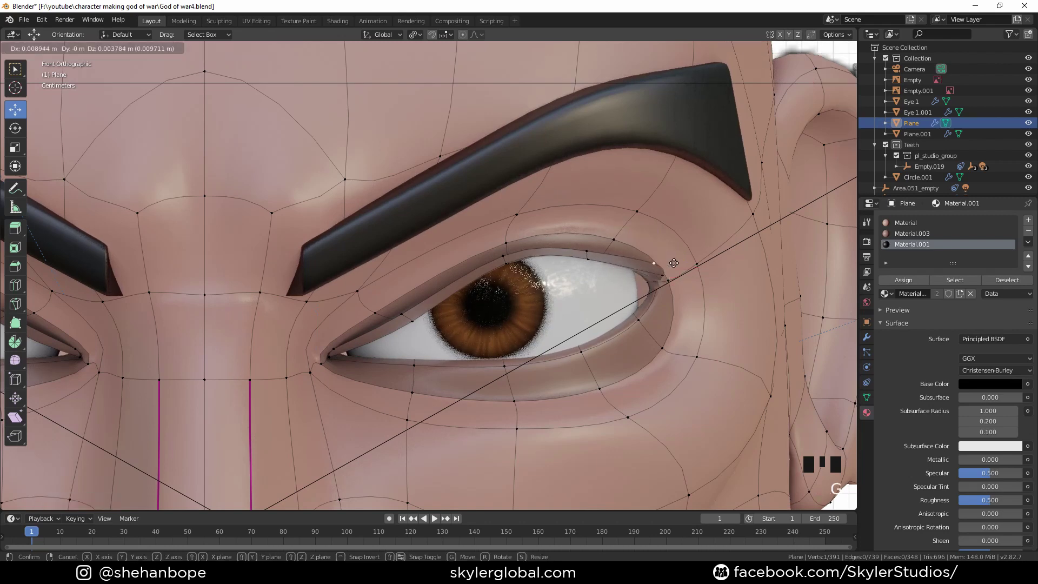
click(670, 274)
Fine-tune the positions of the strip's outer-corner vertices so its end tucks against the eyelid
shift+click(660, 274)
key(g)
click(652, 278)
click(646, 268)
key(g)
click(654, 276)
Shift the lid strip's vertices above the outer part of the eyeball outward to follow the lid's curve
click(589, 252)
key(g)
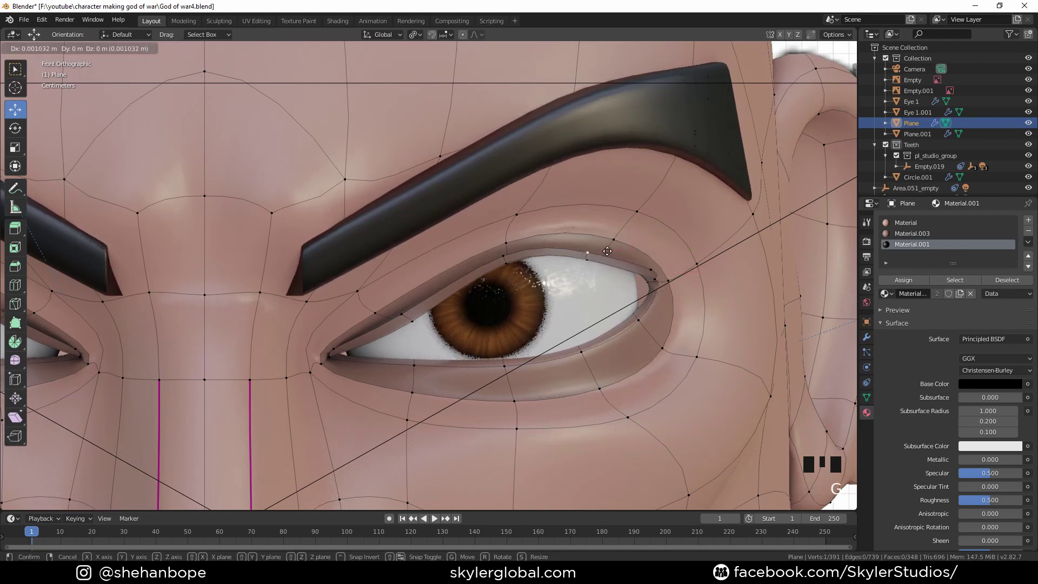
click(602, 248)
key(g)
click(602, 253)
shift+click(602, 254)
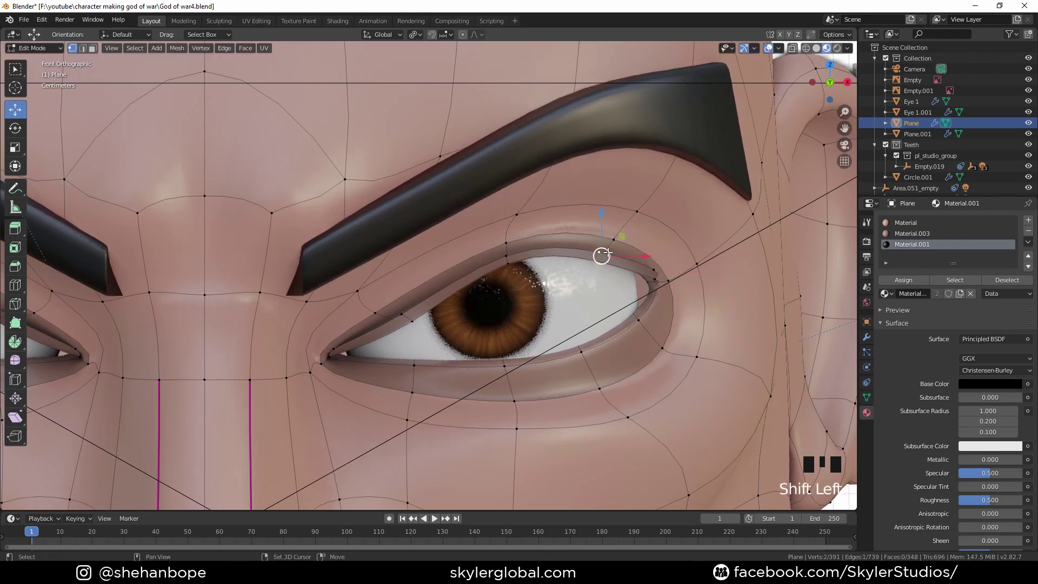
key(g)
click(619, 253)
Readjust two vertices at the strip's outer end to sit closer to the outer corner of the eye
click(656, 278)
key(g)
click(660, 284)
click(660, 271)
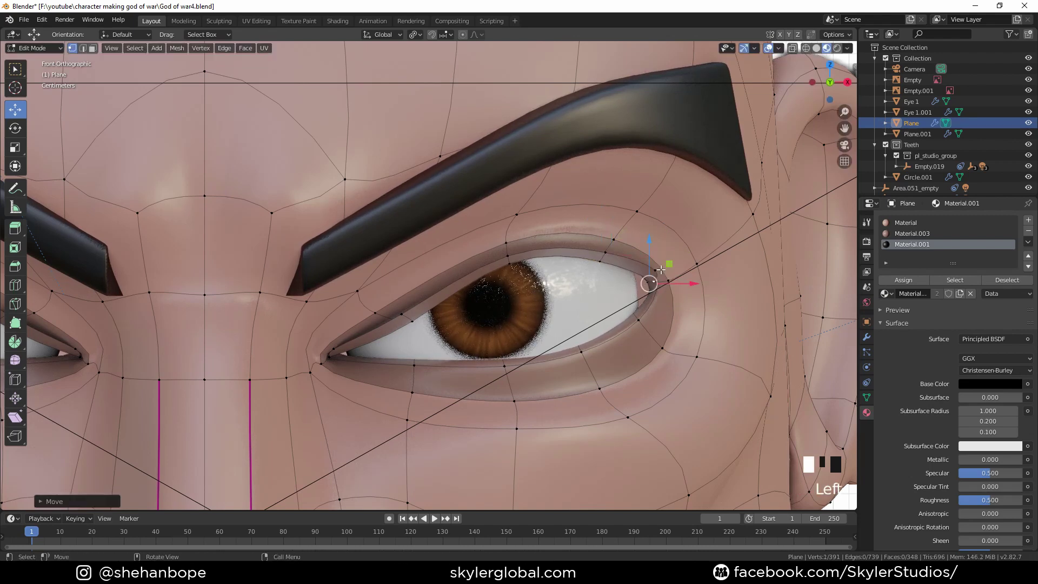
key(g)
click(669, 279)
Select the upper lid strip's edge loops and grow the selection to cover all of its faces
alt+click(485, 260)
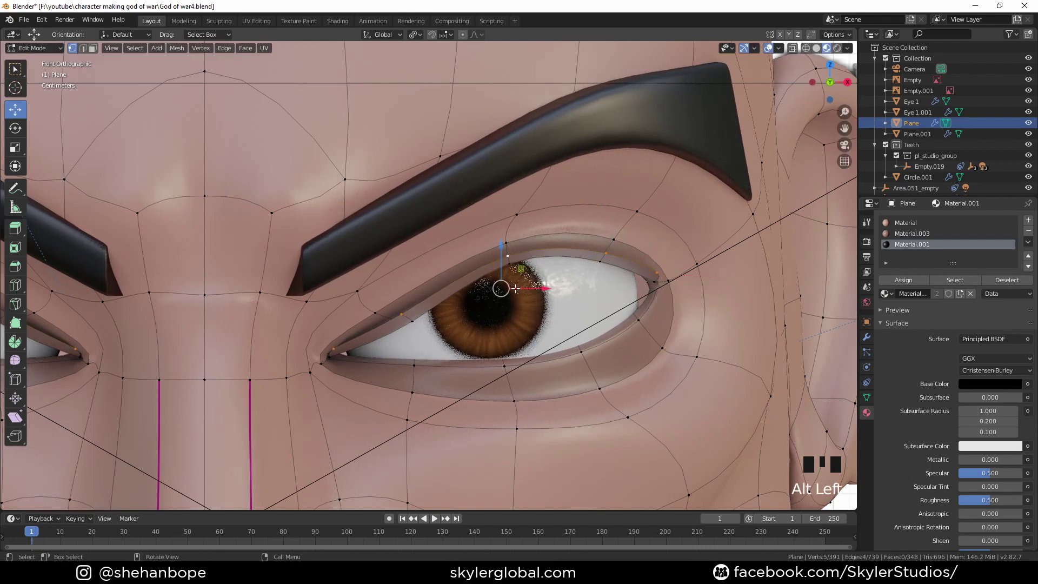
middle_drag(440, 286, 411, 294)
alt+shift+click(259, 236)
key(ctrl+KP_Add)
scroll(390, 299, down, 2)
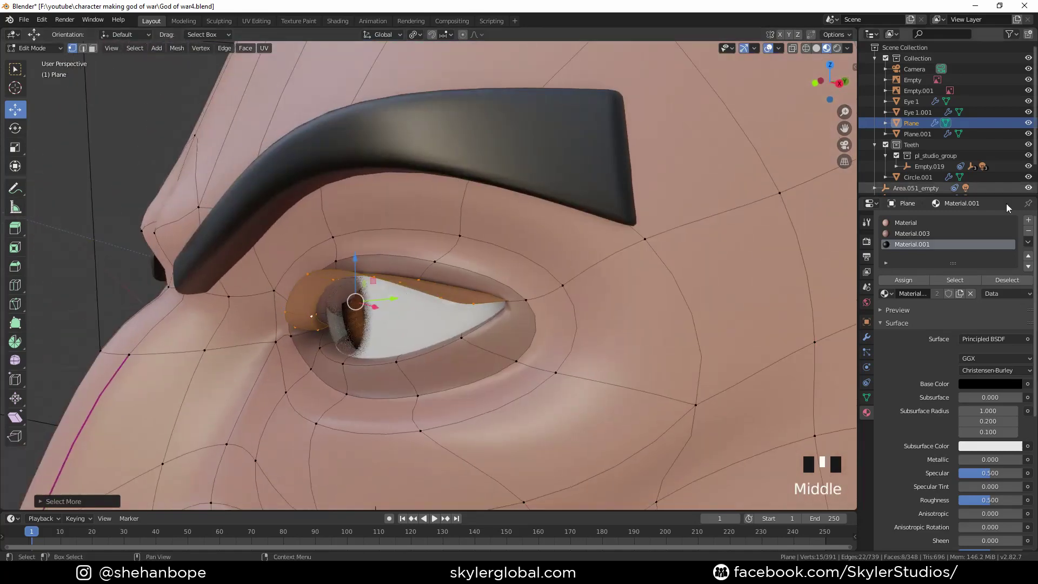
Remove the Material.001 slot from the head in Object Mode, and return to Edit Mode
click(1028, 231)
key(Tab)
click(1028, 230)
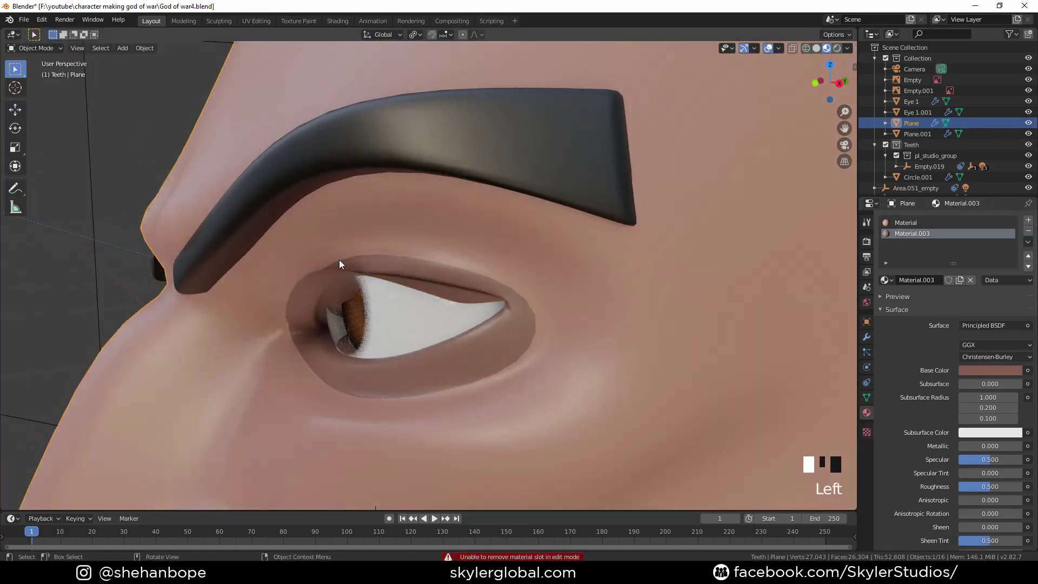
key(Tab)
Add a new material slot and material, assign it to the selected lid strip, and set its base color to black
click(1029, 220)
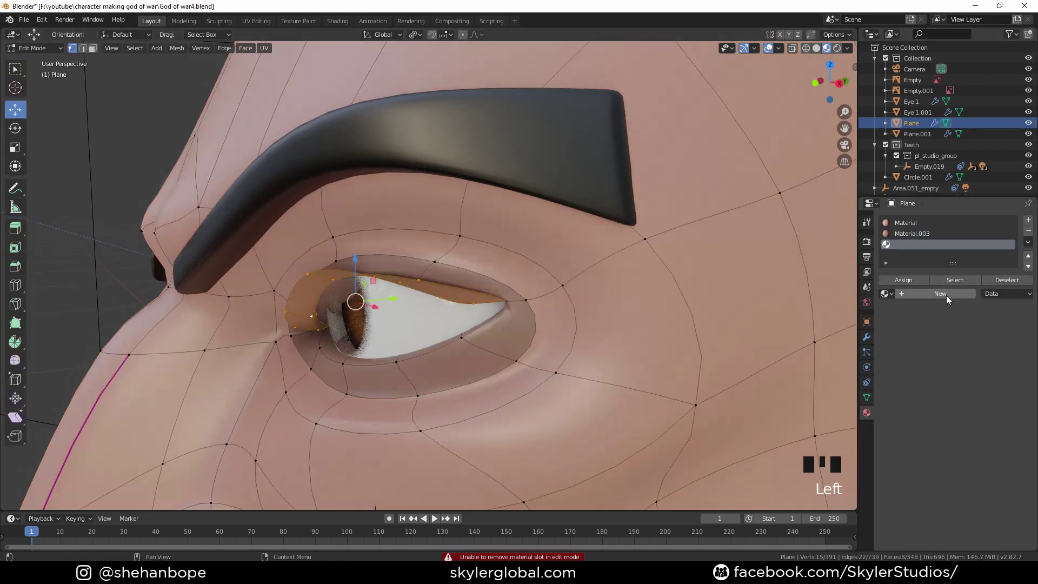
click(945, 295)
click(903, 281)
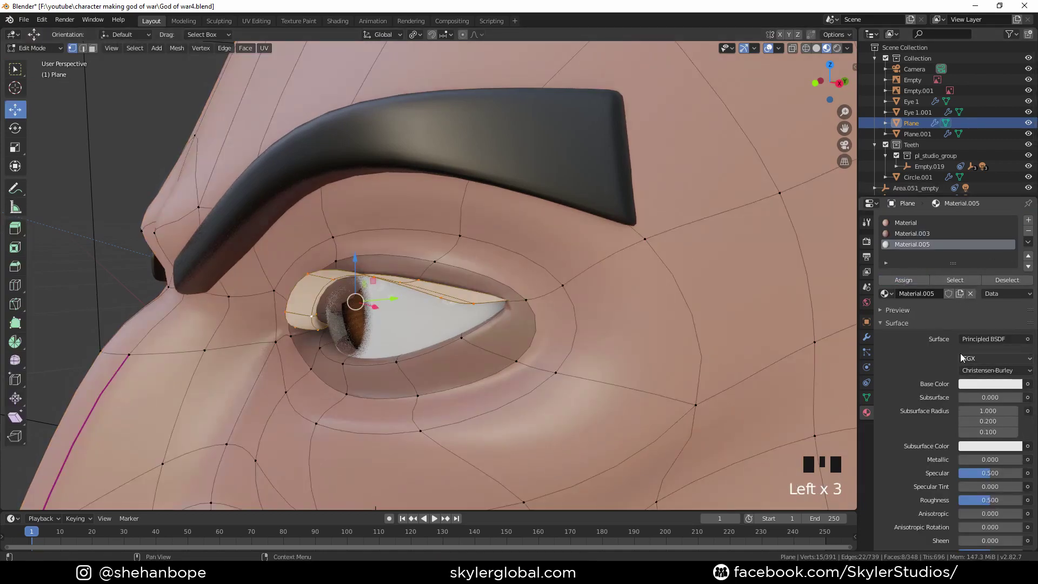
click(989, 383)
drag(1012, 254, 1012, 311)
scroll(434, 202, down, 2)
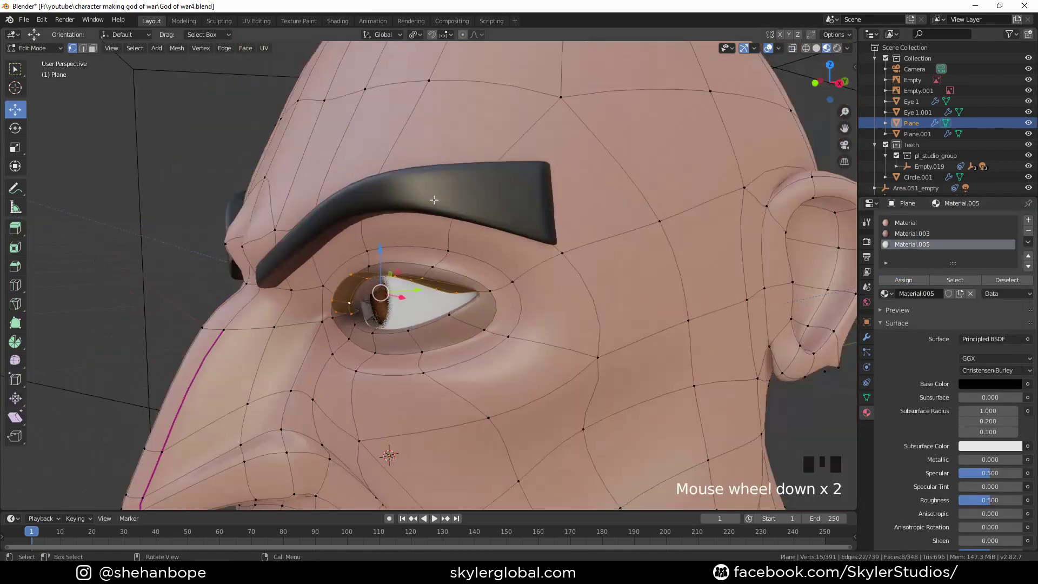
Check the black lid strip in Object Mode, and move two vertices near its outer end back along Y
key(Tab)
middle_drag(433, 201, 454, 174)
scroll(398, 151, up, 2)
middle_drag(398, 151, 462, 179)
key(Tab)
click(460, 175)
shift+click(486, 199)
drag(506, 204, 537, 220)
Reposition a single vertex at the outer end of the black lid strip to smooth its taper
click(471, 182)
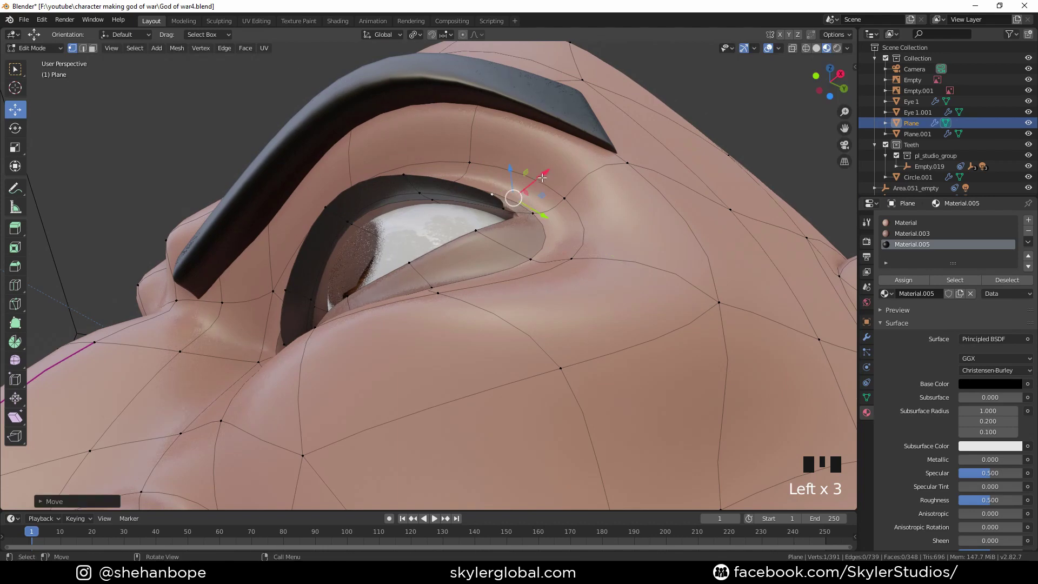
click(527, 167)
click(504, 210)
key(g)
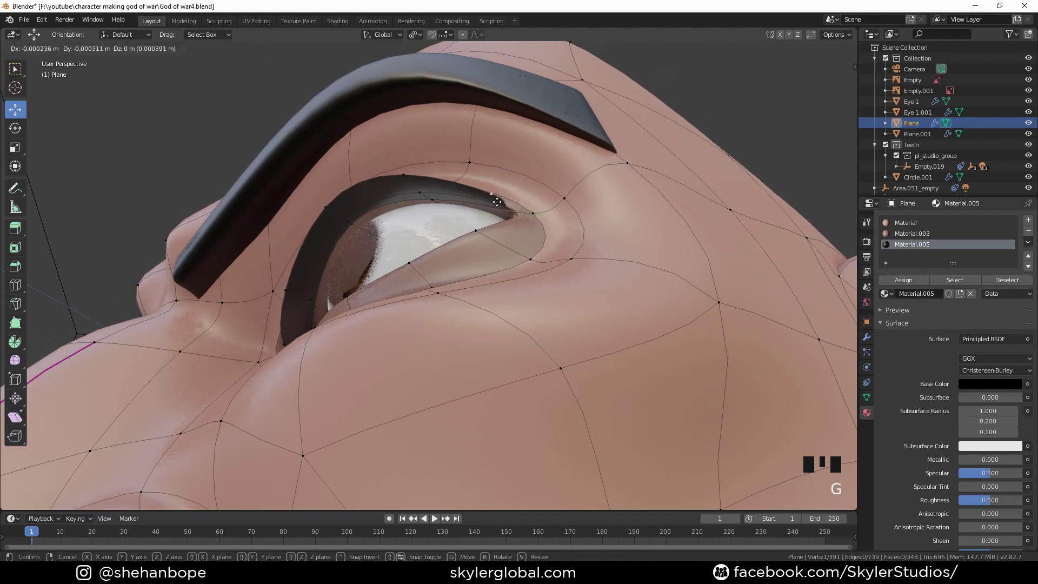